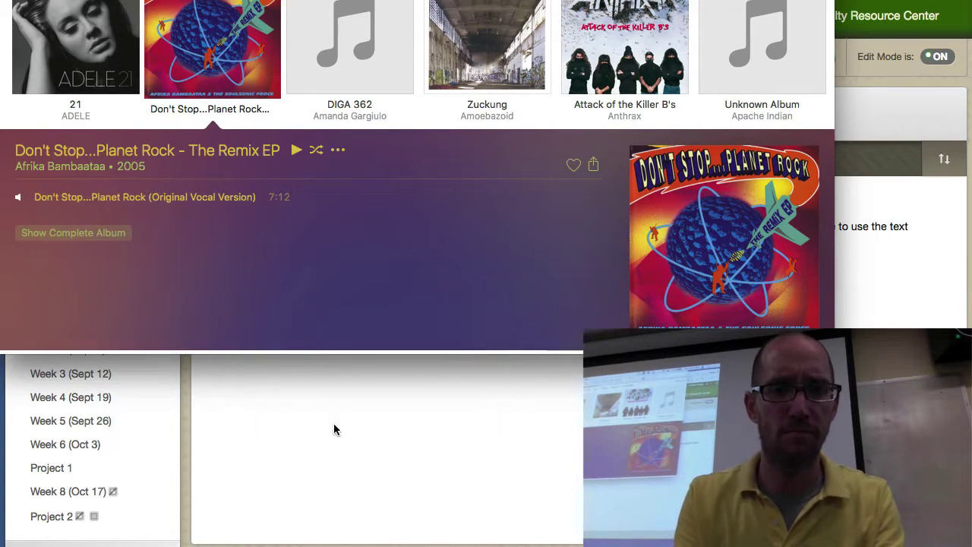
Switch to the Keynote presentation showing the Reading response slide.
{"action": "key", "text": "super+Tab"}
{"action": "key", "text": "super+Tab"}
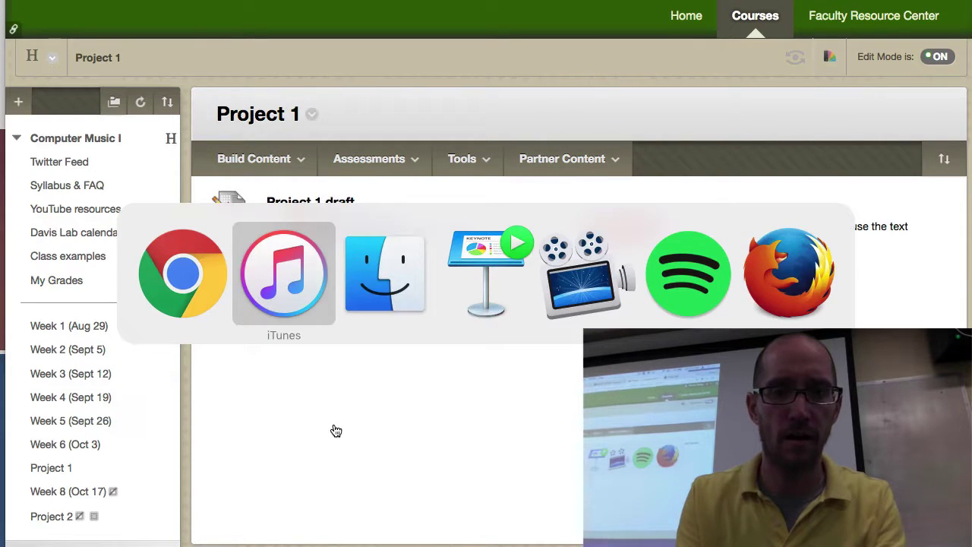
{"action": "key", "text": "super+Tab"}
{"action": "key", "text": "super+Tab"}
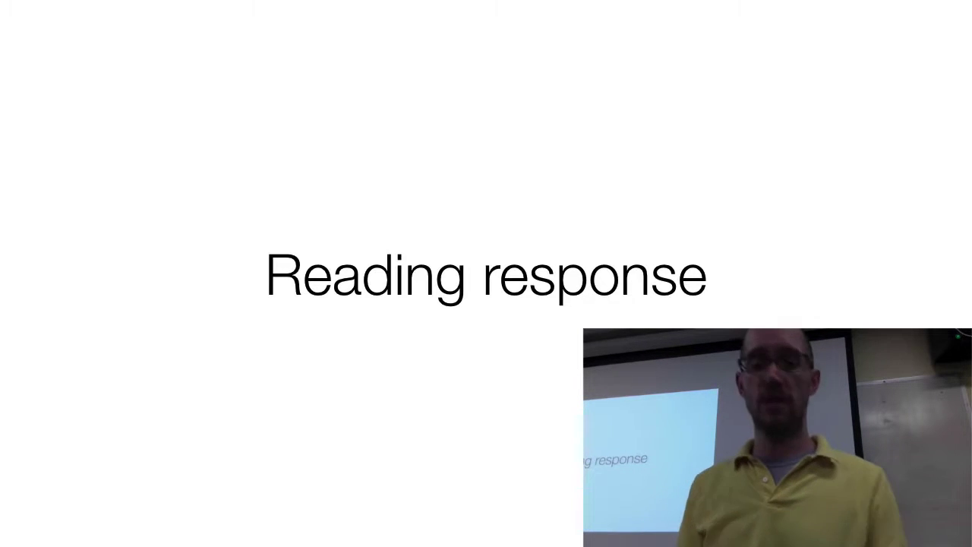
Switch to Chrome, play a stretch of the Roland TR-808 - Famous Drum Beats video with the volume raised, and pause it.
{"action": "key", "text": "super+Tab"}
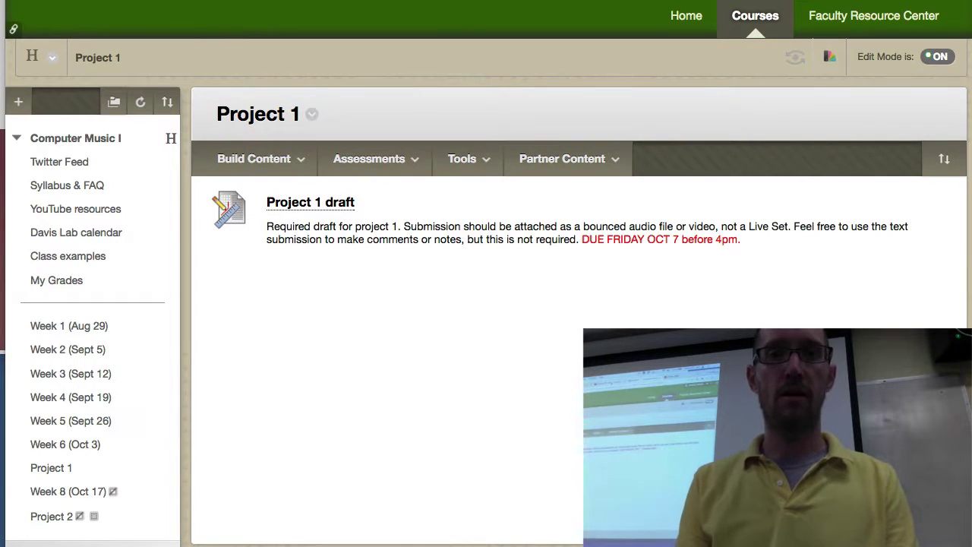
{"action": "key", "text": "ctrl+Tab"}
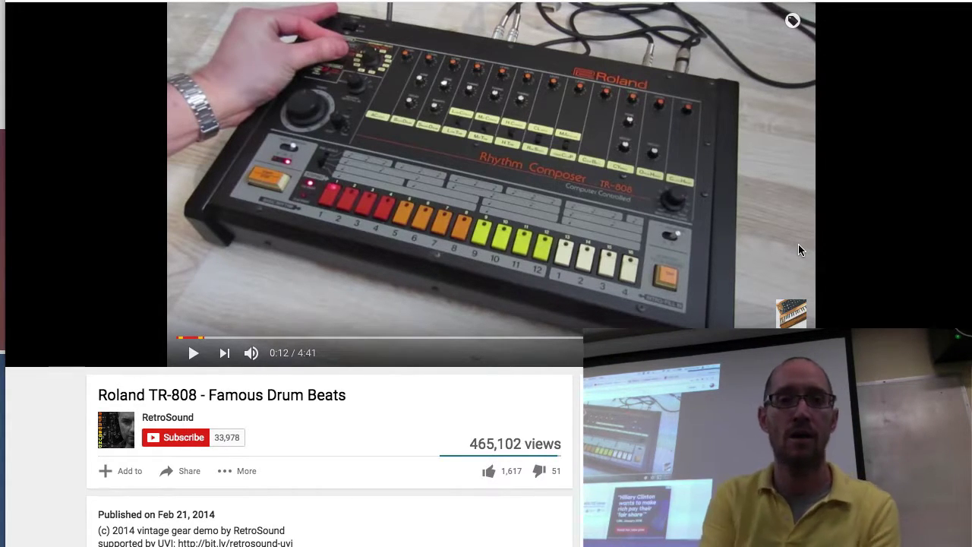
{"action": "left_click", "coordinate": [193, 353]}
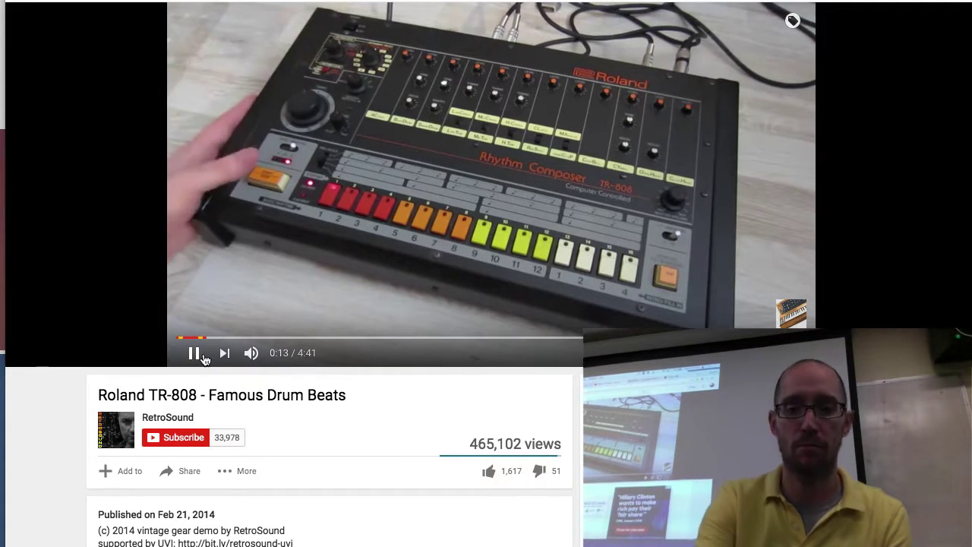
{"action": "key", "text": "XF86AudioRaiseVolume"}
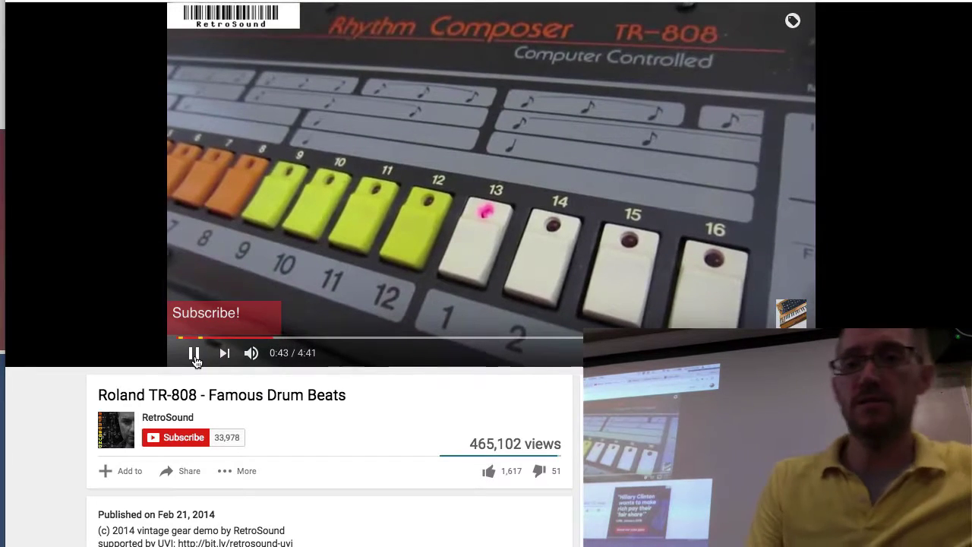
{"action": "left_click", "coordinate": [195, 360]}
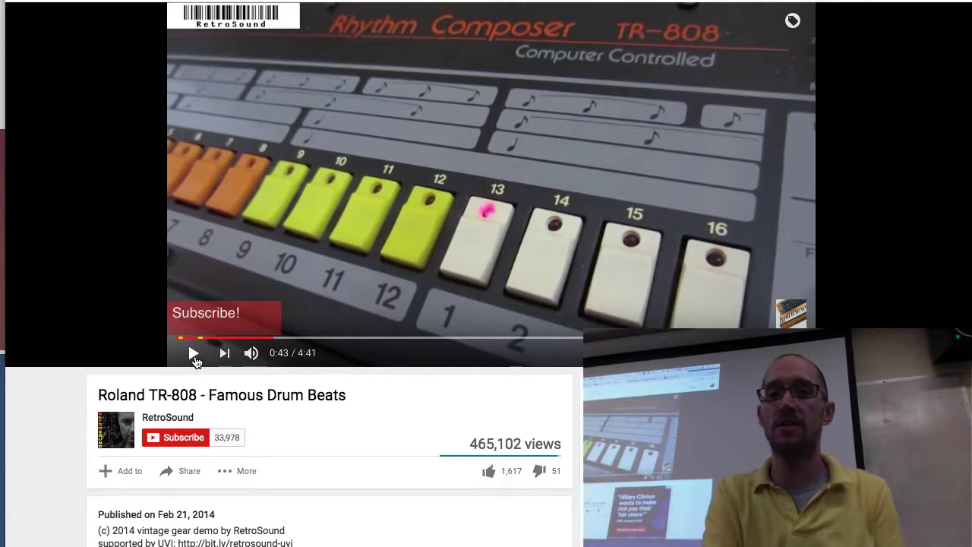
Show the HTML-808 drum machine page, and return to the Keynote presentation to advance past the Ableton Live slide.
{"action": "key", "text": "ctrl+Tab"}
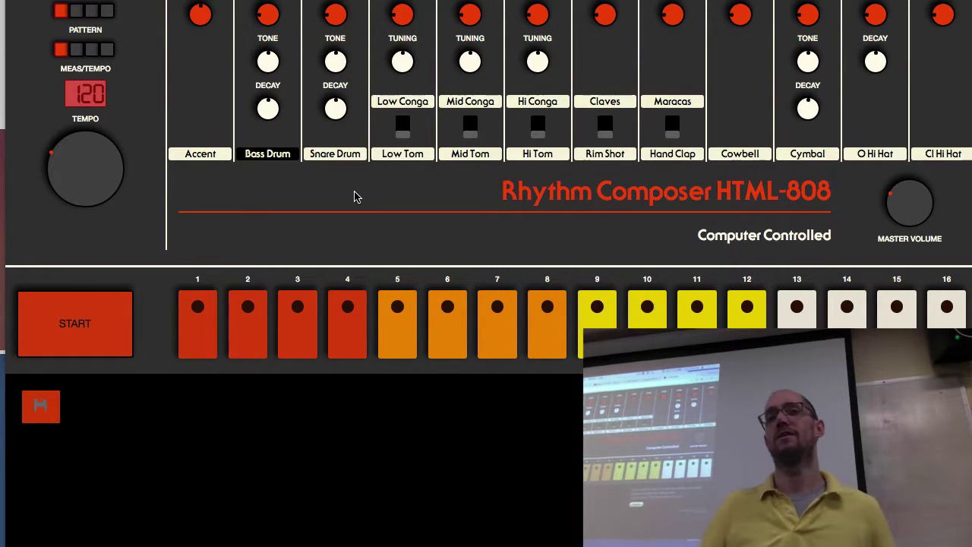
{"action": "key", "text": "super+Tab"}
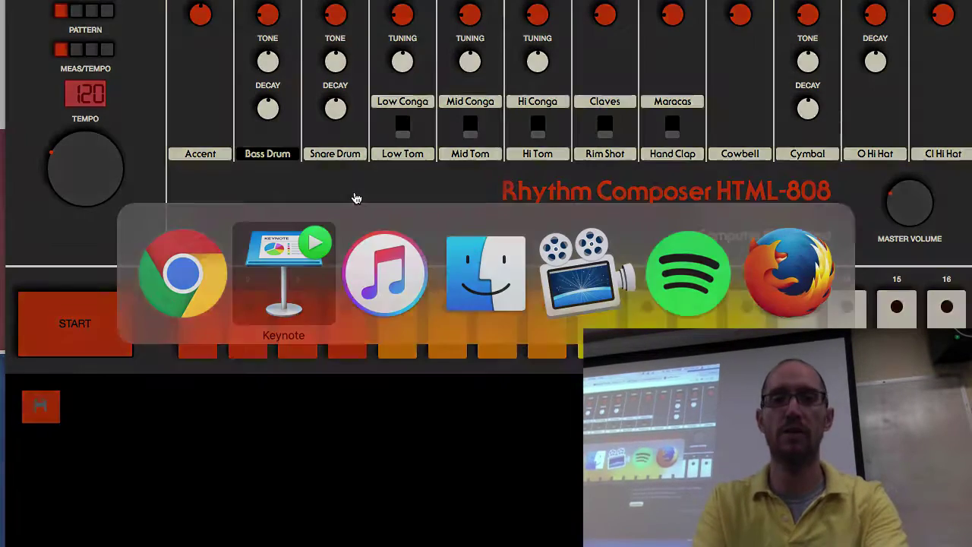
{"action": "key", "text": "Right"}
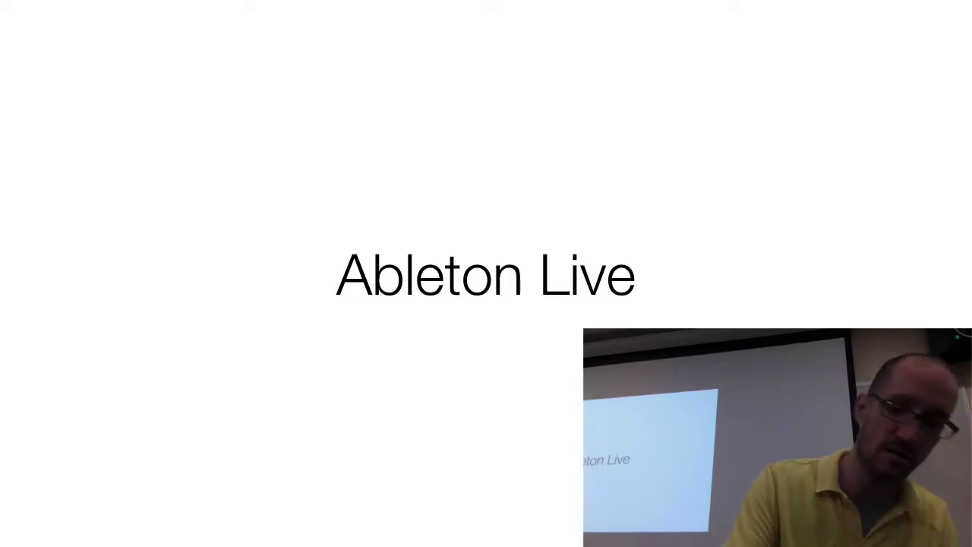
{"action": "key", "text": "Right"}
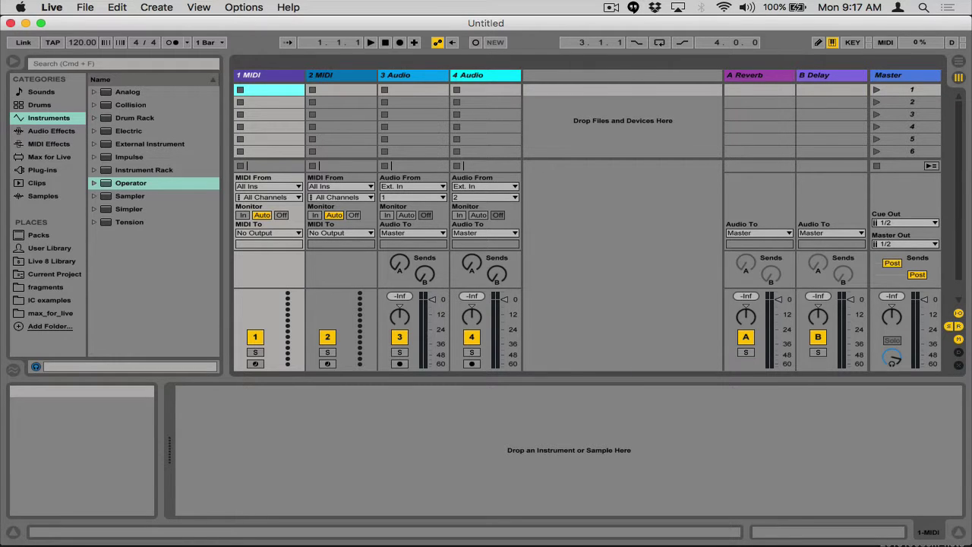
Delete both audio tracks from the Live Set.
{"action": "left_click", "coordinate": [422, 80]}
{"action": "key", "text": "BackSpace"}
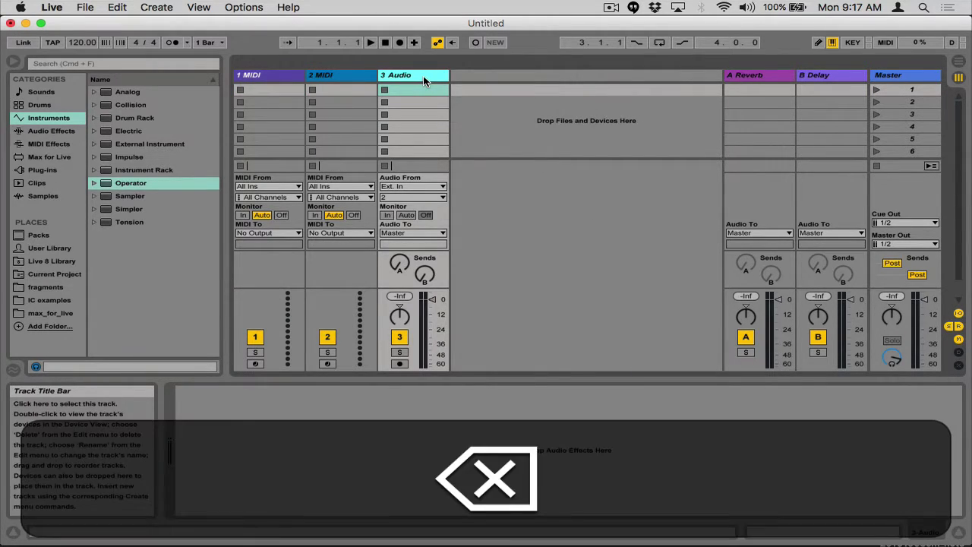
{"action": "key", "text": "BackSpace"}
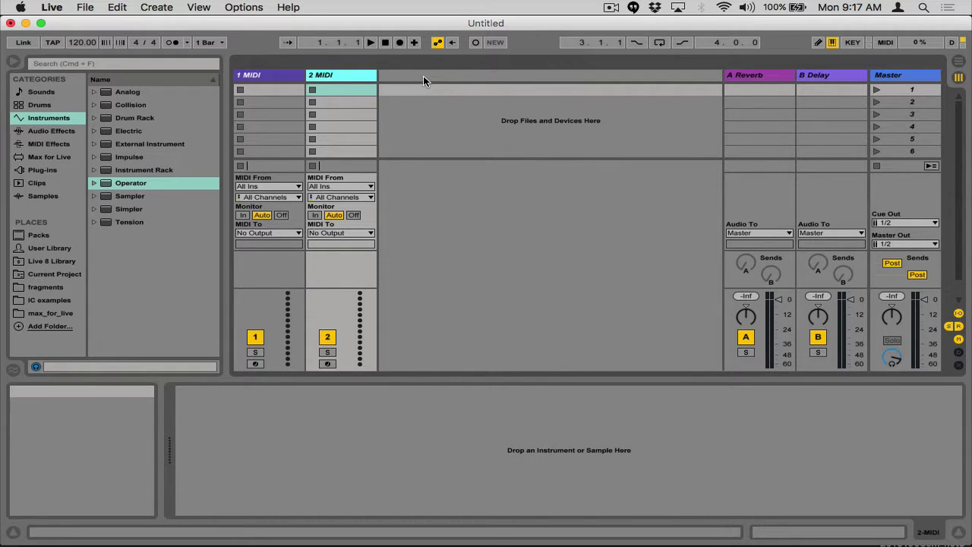
Select the 1 MIDI track and find the Kit-Core 808.adg preset in the Drums category.
{"action": "left_click", "coordinate": [267, 79]}
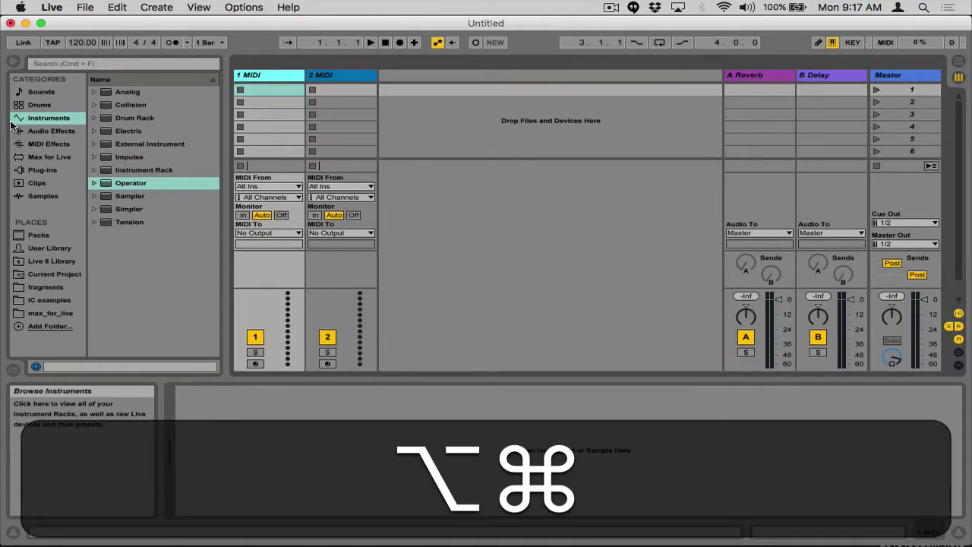
{"action": "key", "text": "alt+super+8"}
{"action": "left_click", "coordinate": [97, 85]}
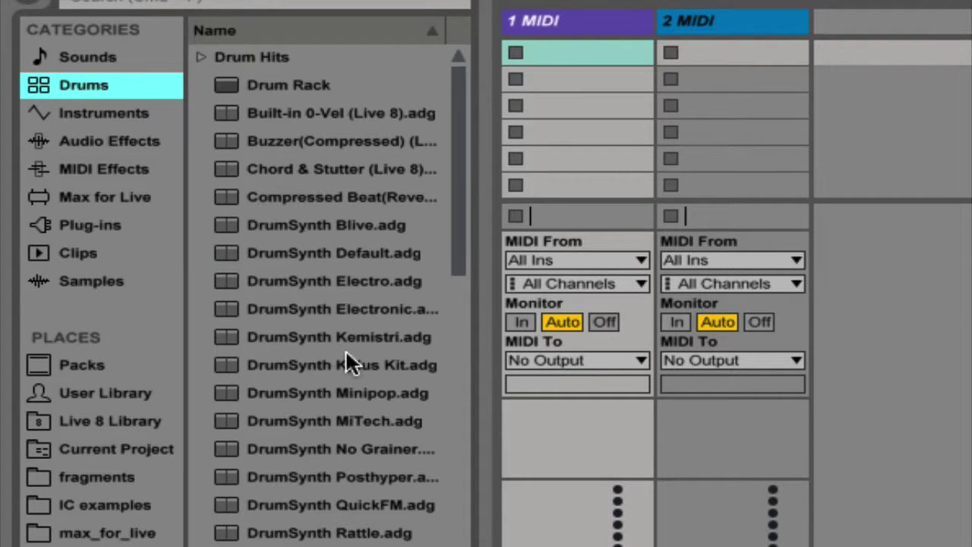
{"action": "scroll", "coordinate": [346, 349], "scroll_direction": "down", "scroll_amount": 5}
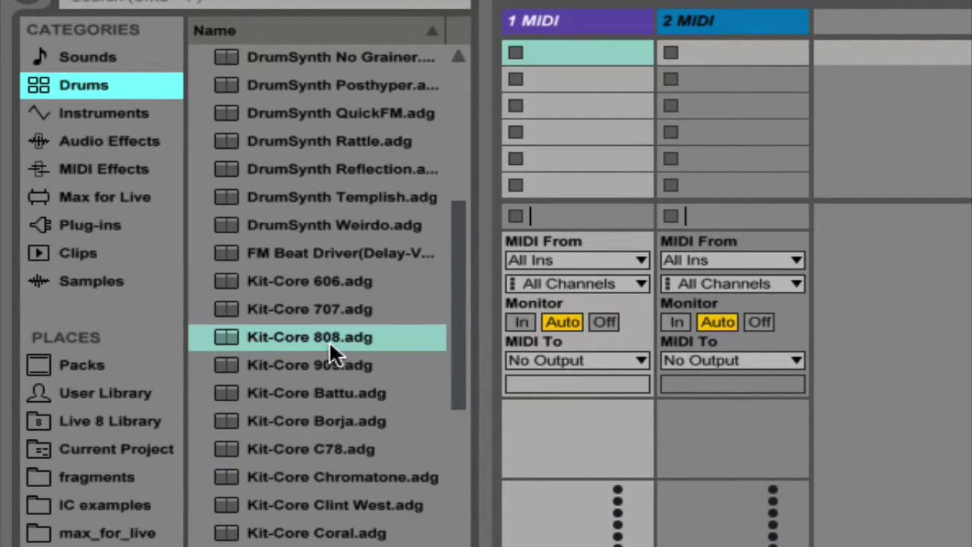
{"action": "left_click", "coordinate": [332, 343]}
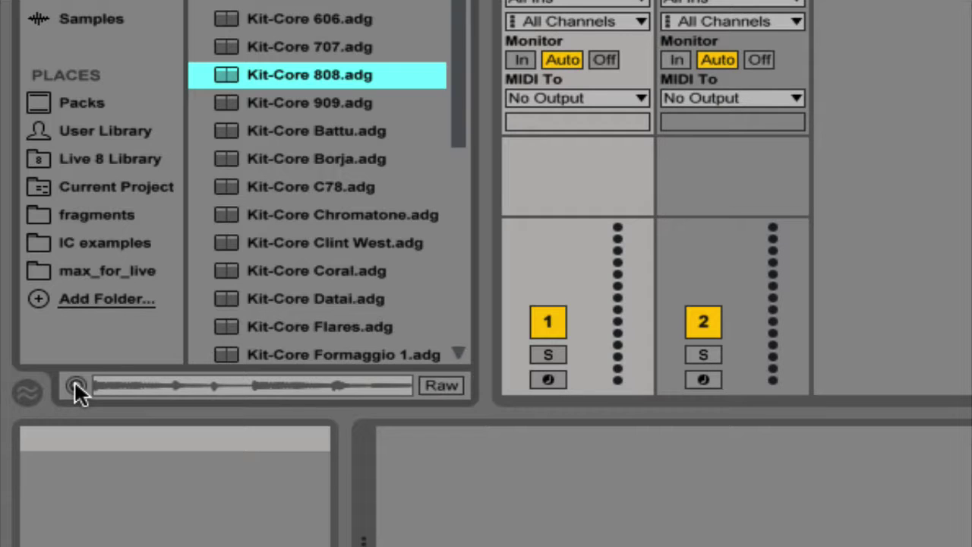
Enable browser previewing and audition the Kit-Core 909 and Kit-Core Battu presets.
{"action": "left_click", "coordinate": [75, 381]}
{"action": "left_click", "coordinate": [295, 110]}
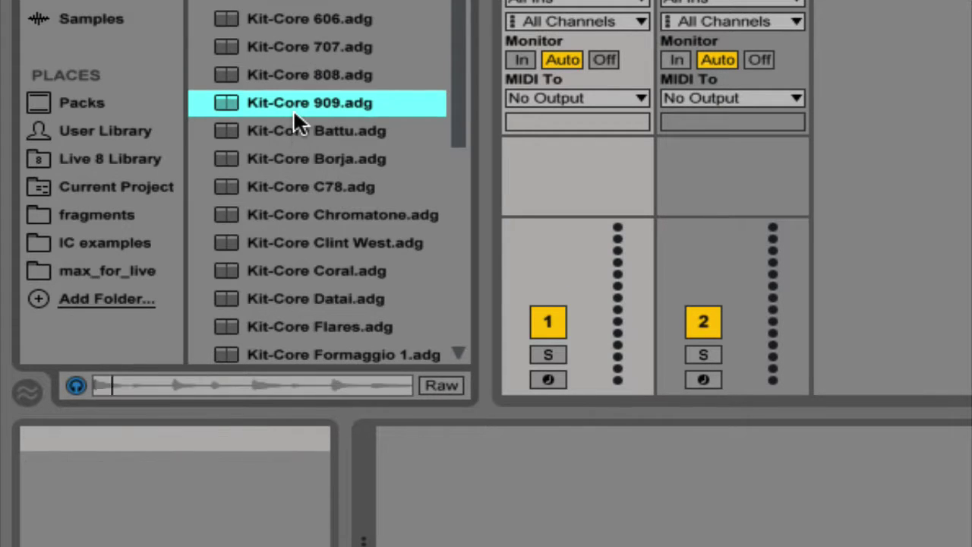
{"action": "left_click", "coordinate": [292, 128]}
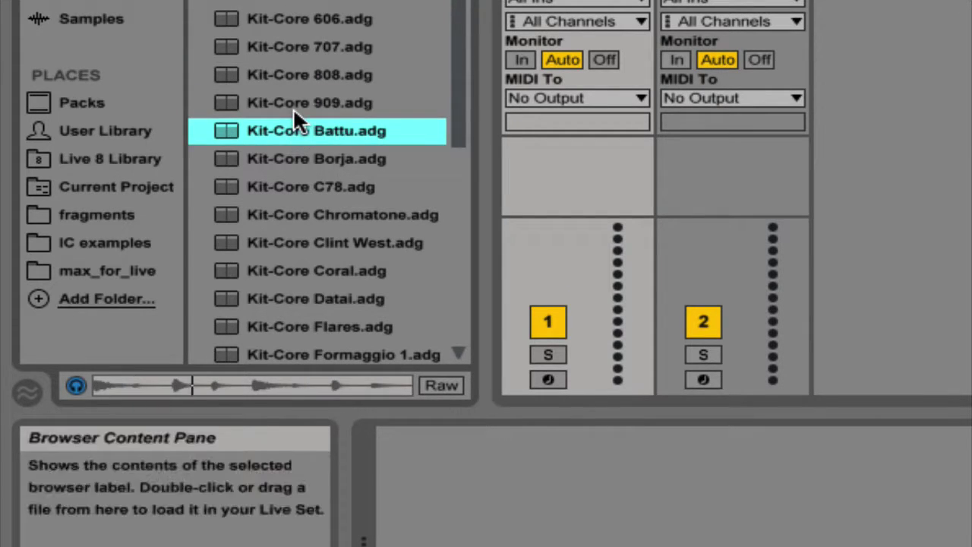
{"action": "left_click", "coordinate": [293, 107]}
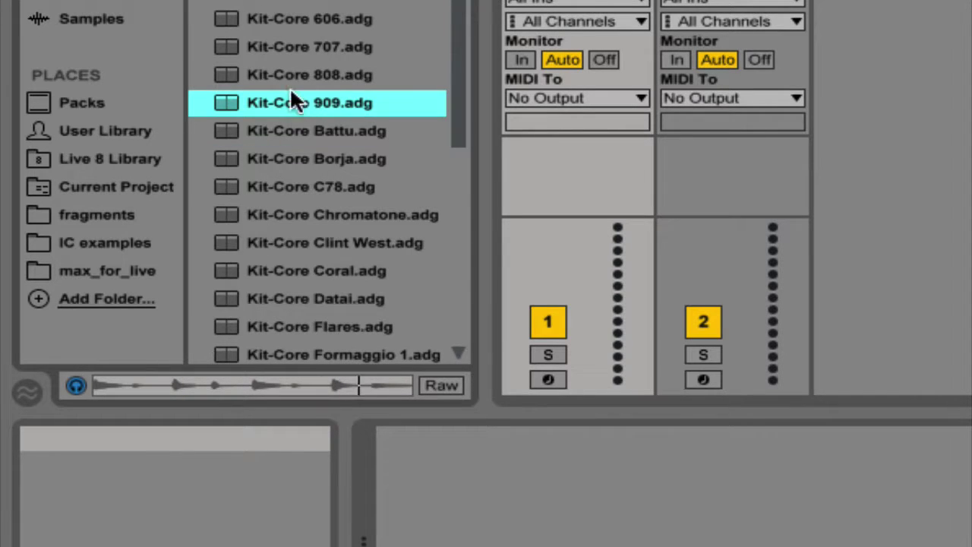
Load the Kit-Core 808.adg drum rack onto the first MIDI track.
{"action": "left_click", "coordinate": [266, 74]}
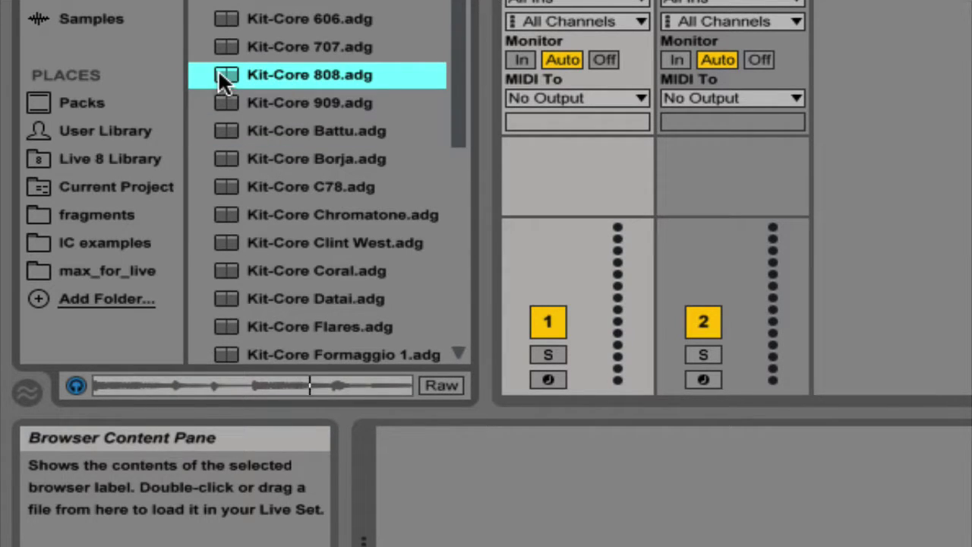
{"action": "left_click_drag", "start_coordinate": [217, 72], "coordinate": [472, 516]}
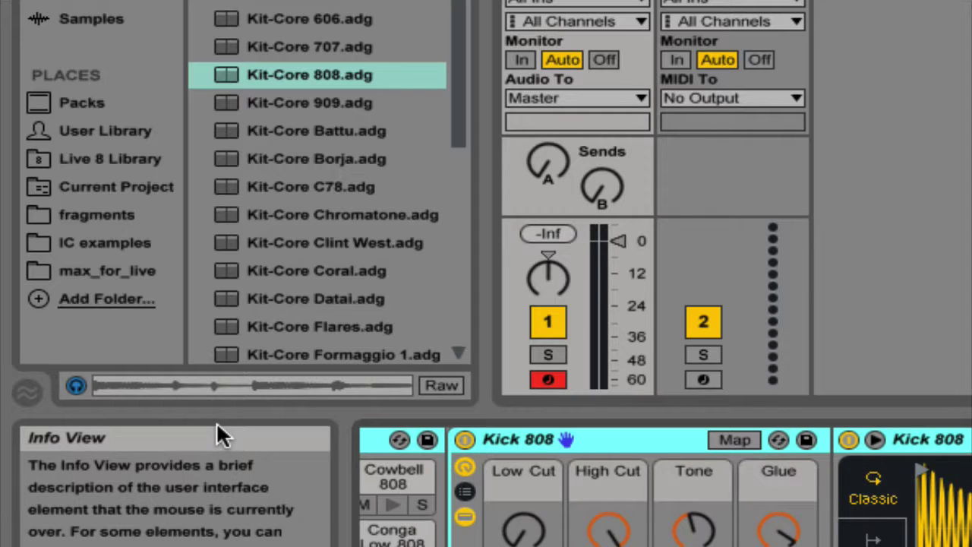
{"action": "key", "text": "alt+super+8"}
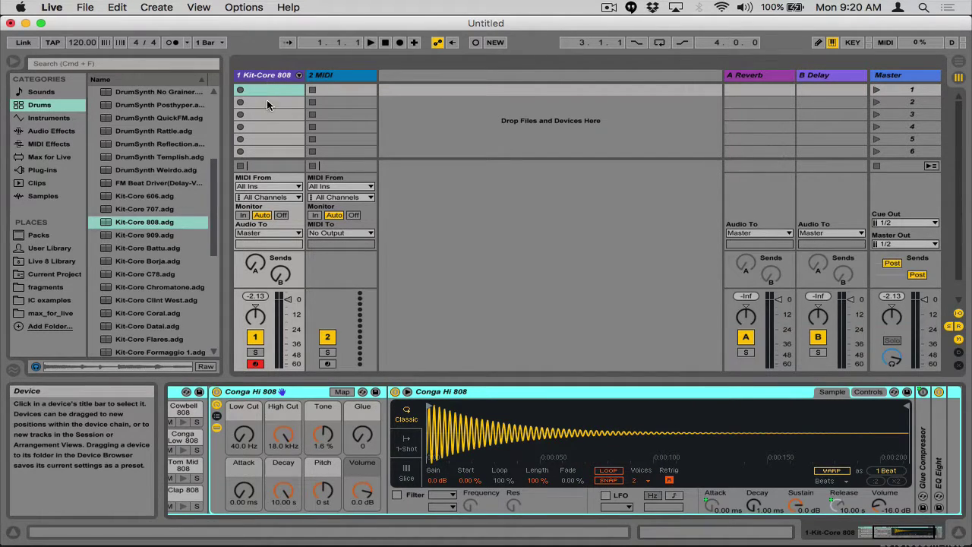
Create an empty MIDI clip in the first slot of the Kit-Core 808 track and show its kick and snare rows.
{"action": "double_click", "coordinate": [268, 90]}
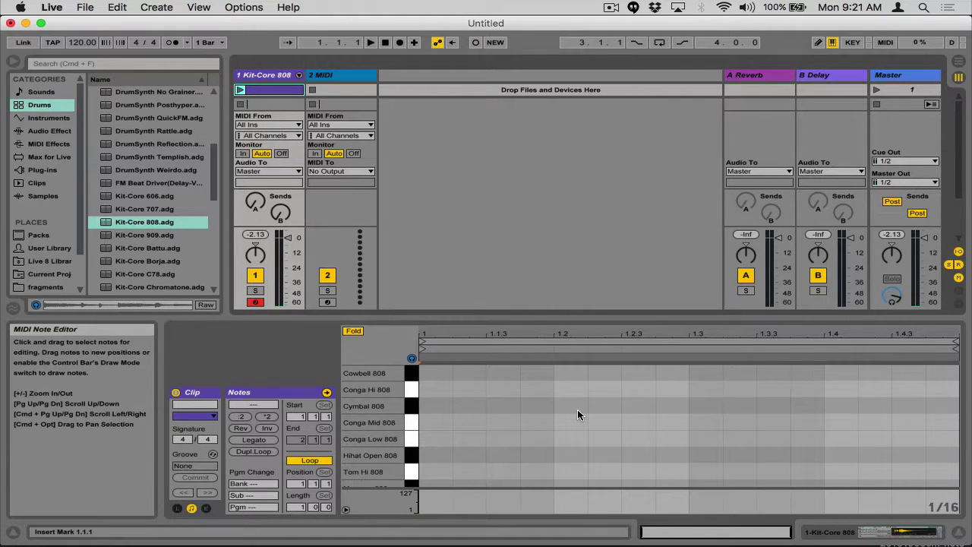
{"action": "scroll", "coordinate": [577, 414], "scroll_direction": "down", "scroll_amount": 5}
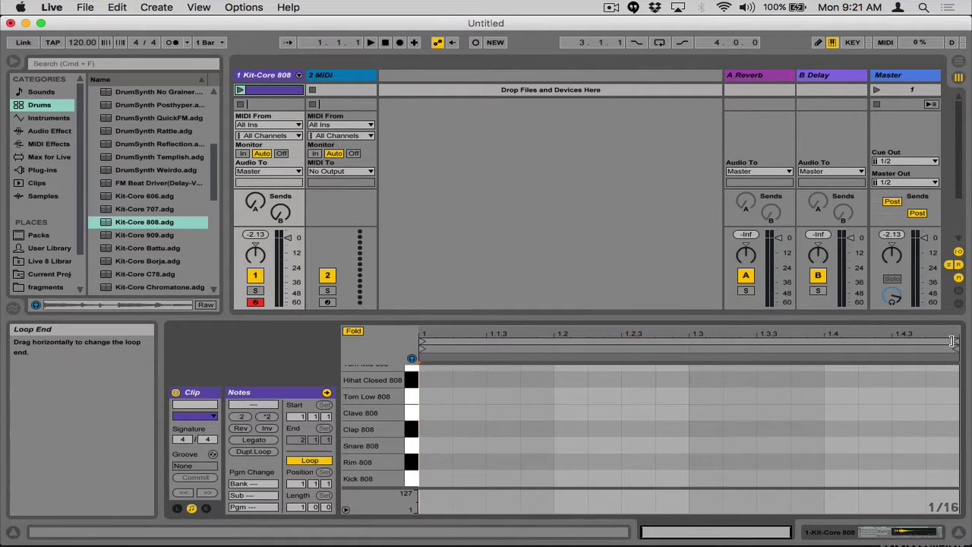
Extend the clip's loop end to 2.4 on the note editor's ruler.
{"action": "key", "text": "alt+super+8"}
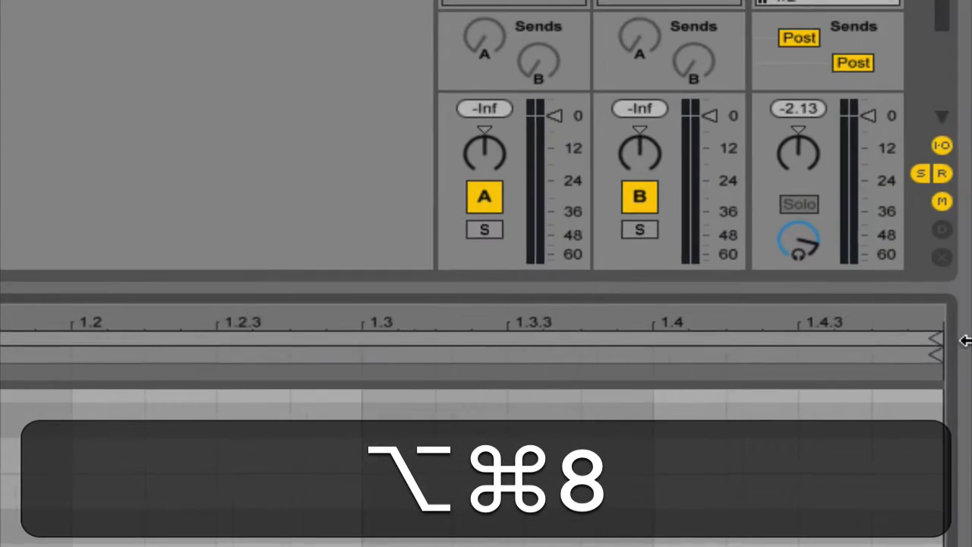
{"action": "mouse_move", "coordinate": [936, 341]}
{"action": "left_mouse_down"}
{"action": "mouse_move", "coordinate": [967, 337]}
{"action": "mouse_move", "coordinate": [703, 340]}
{"action": "left_mouse_up"}
{"action": "key", "text": "alt+super+8"}
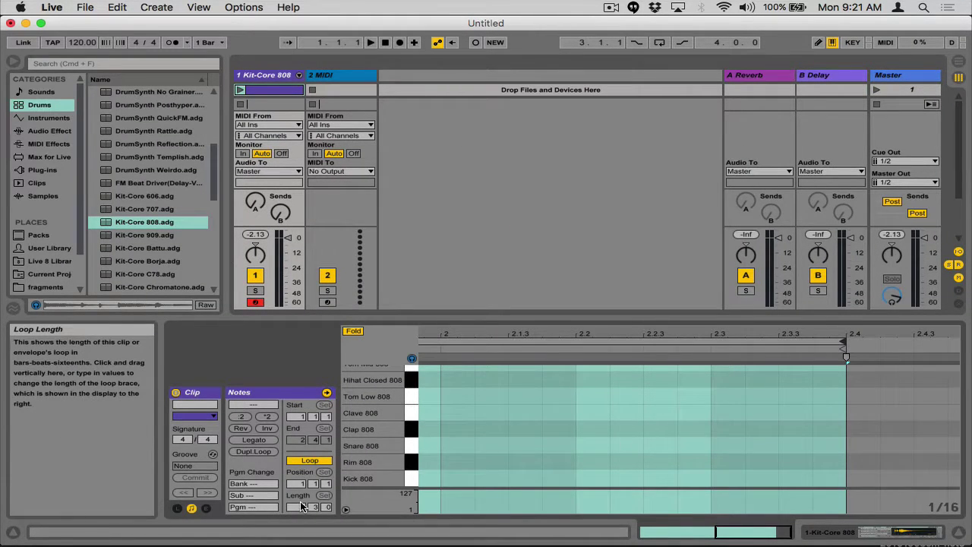
Set the clip's loop length to exactly 2 bars, 0 beats and 0 sixteenths.
{"action": "key", "text": "alt+super+8"}
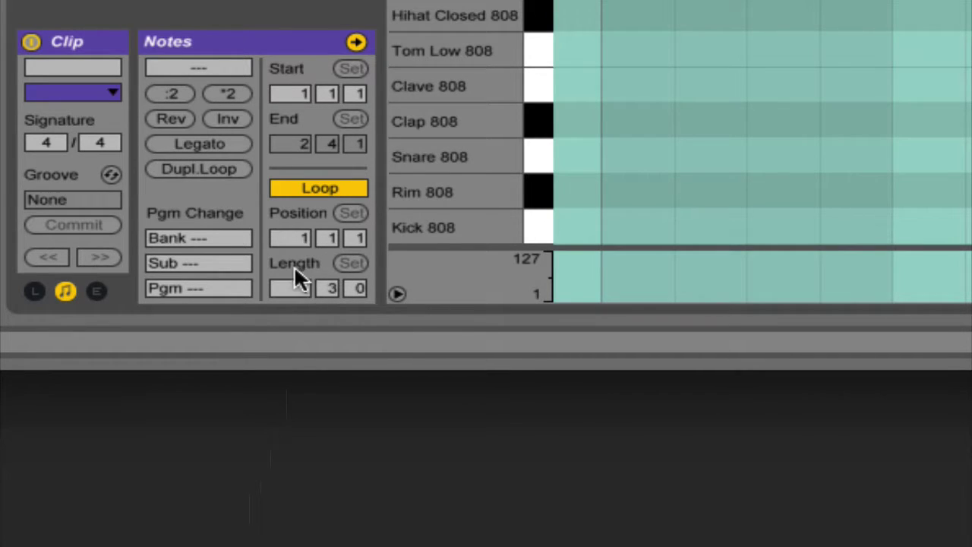
{"action": "left_click", "coordinate": [300, 289]}
{"action": "type", "text": "2"}
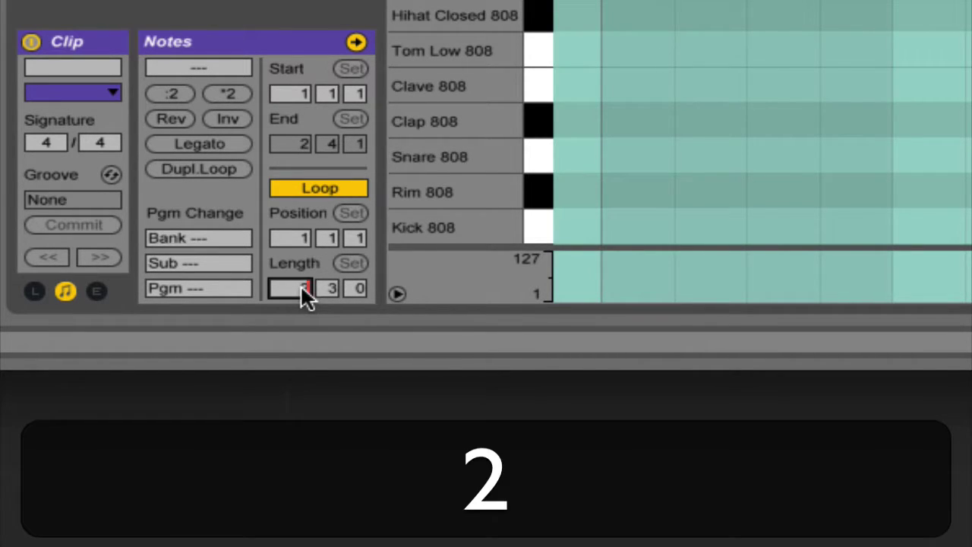
{"action": "left_click", "coordinate": [328, 289]}
{"action": "type", "text": "0"}
{"action": "key", "text": "Return"}
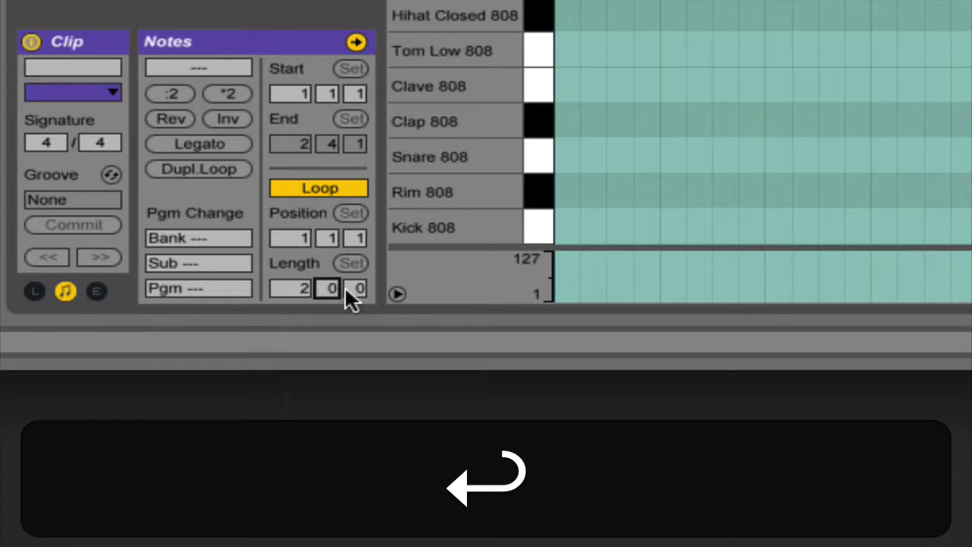
{"action": "left_click", "coordinate": [354, 288]}
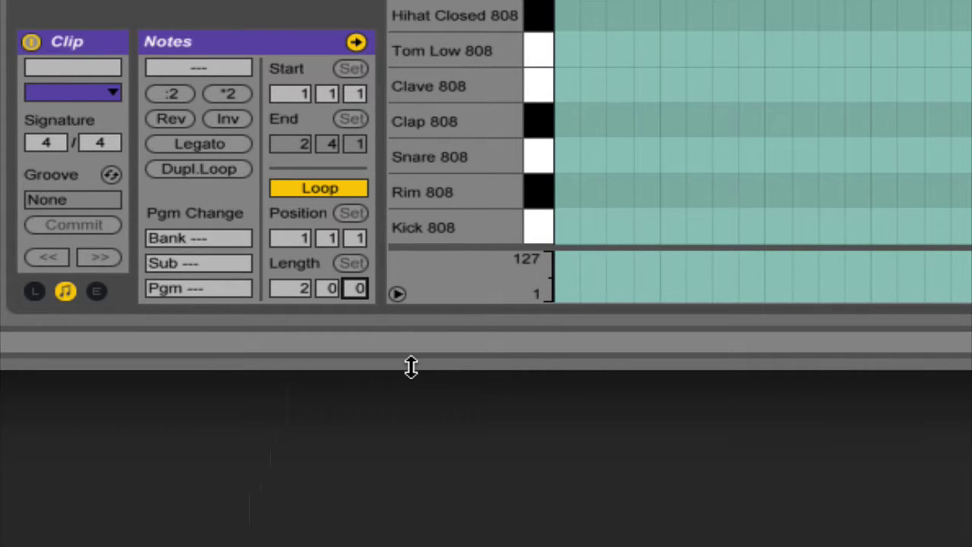
{"action": "left_click", "coordinate": [330, 238]}
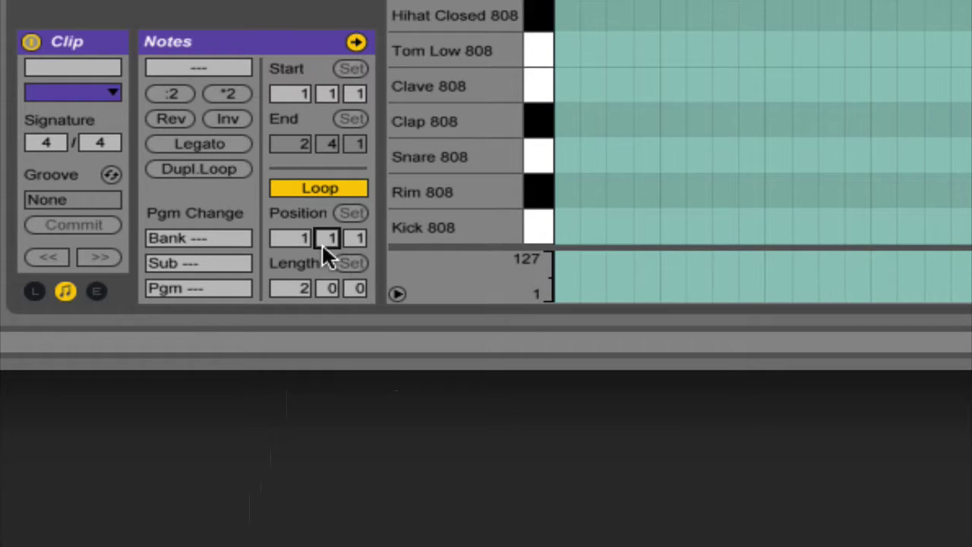
Move the clip's end marker to bar 3 so it lines up with the loop end.
{"action": "key", "text": "alt+super+8"}
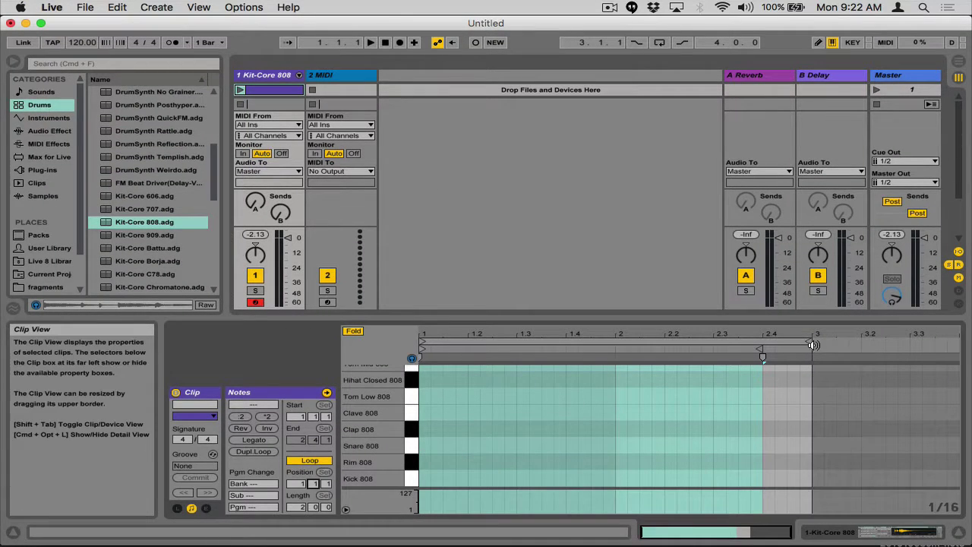
{"action": "left_click", "coordinate": [808, 339]}
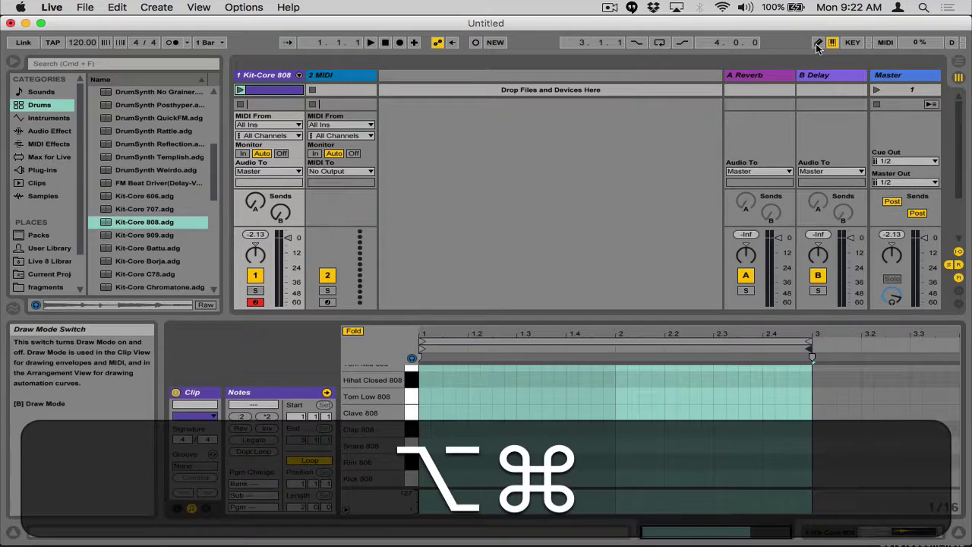
{"action": "key", "text": "alt+super+8"}
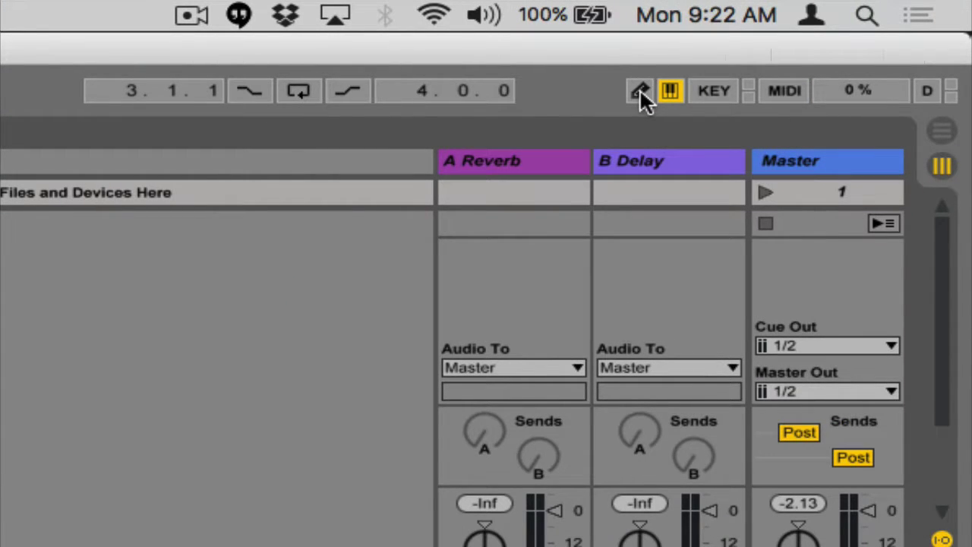
Draw sixteenth-note Clap 808 hits on beats 2 and 4 of both bars in the clip.
{"action": "key", "text": "alt+super+8"}
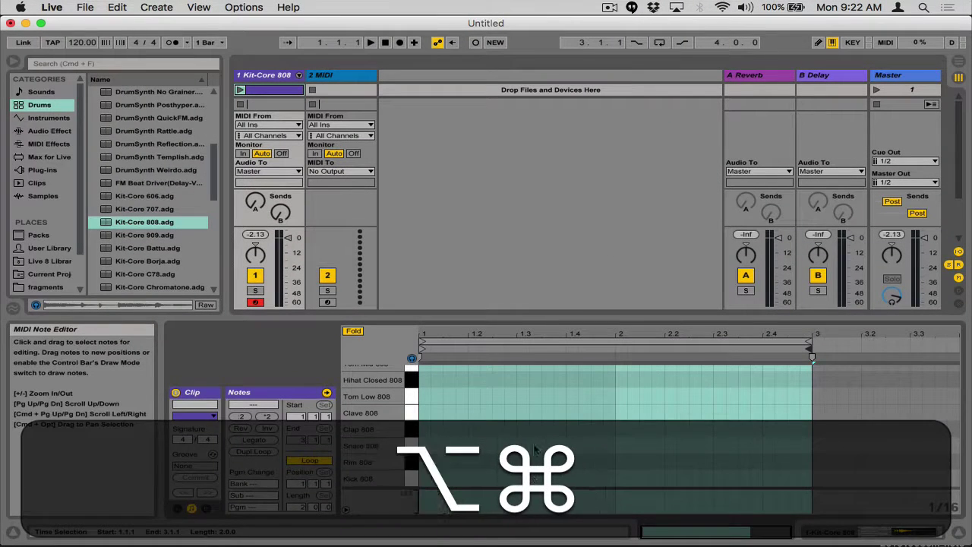
{"action": "key", "text": "b"}
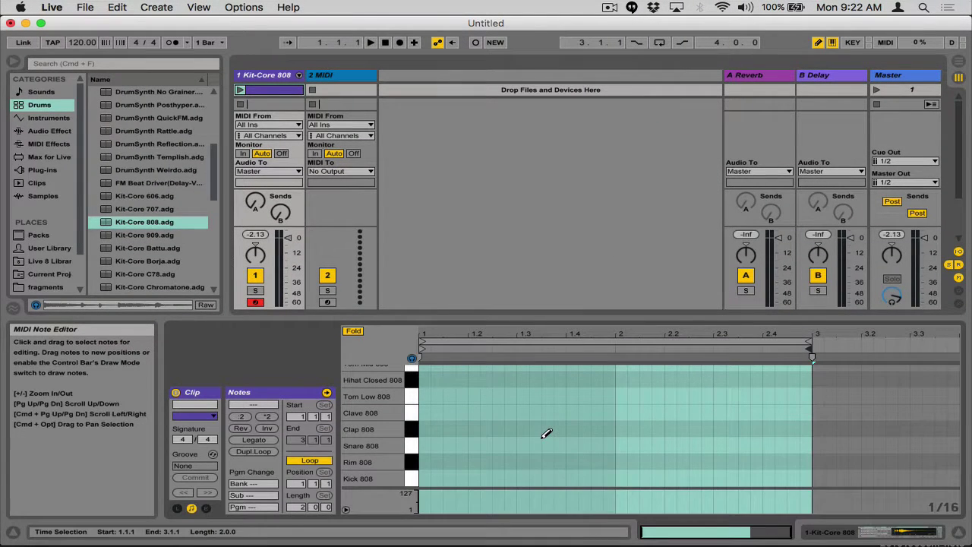
{"action": "left_click", "coordinate": [476, 427]}
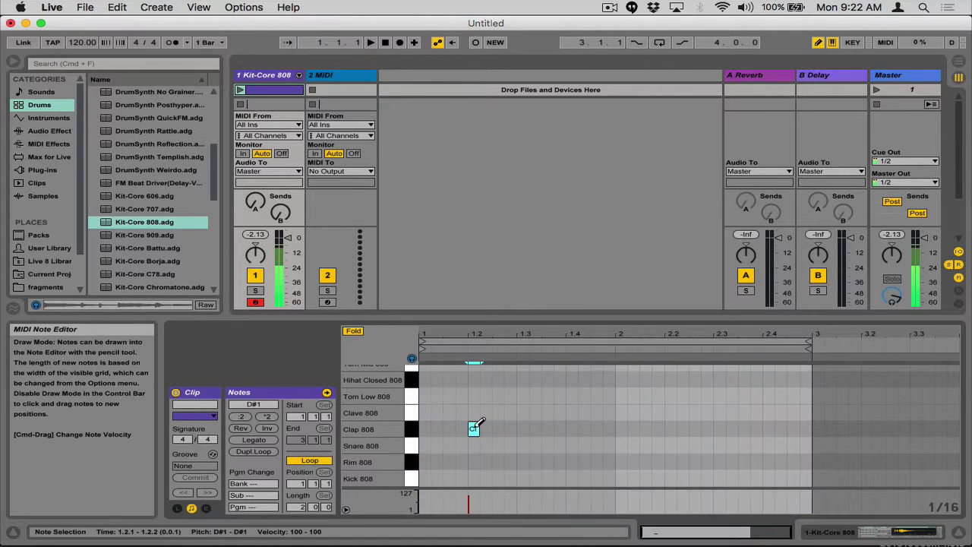
{"action": "left_click", "coordinate": [571, 428]}
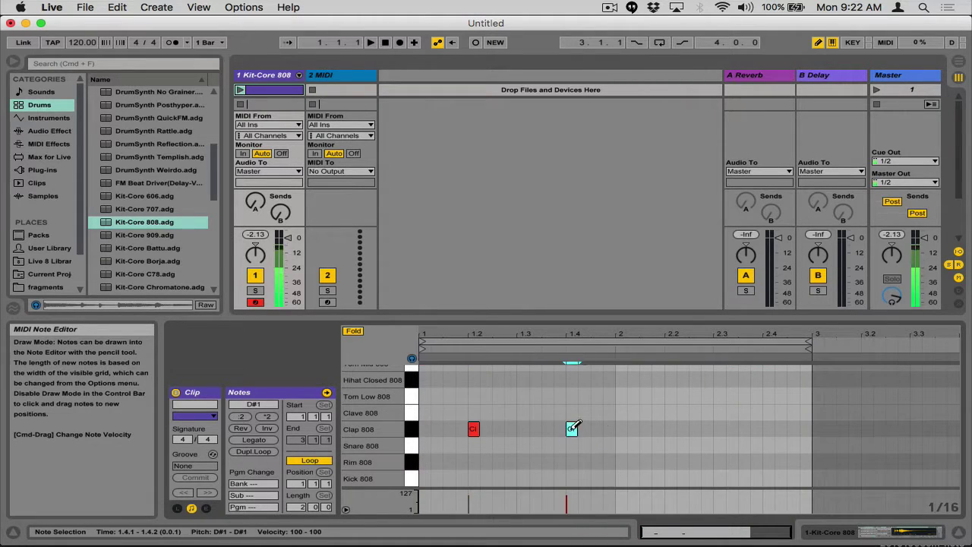
{"action": "left_click", "coordinate": [669, 428]}
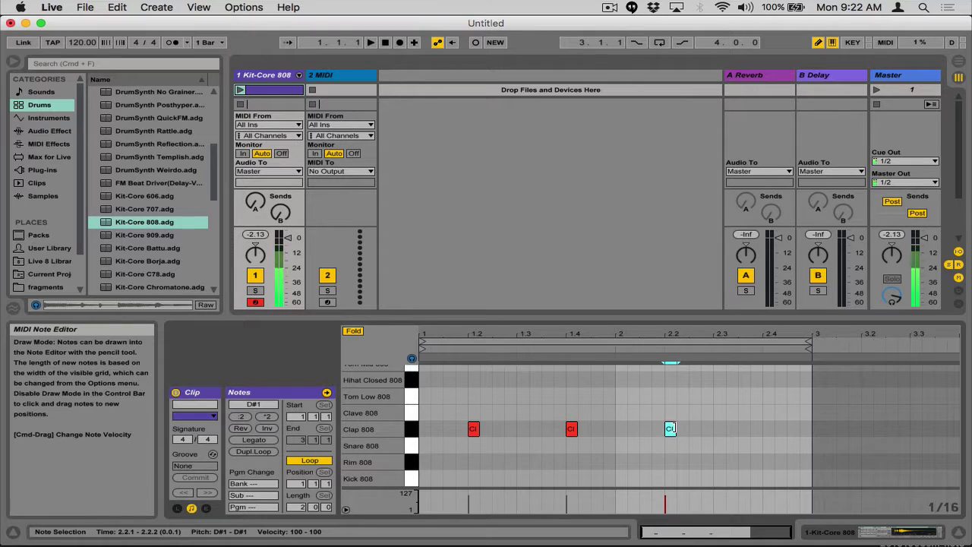
{"action": "left_click", "coordinate": [768, 429]}
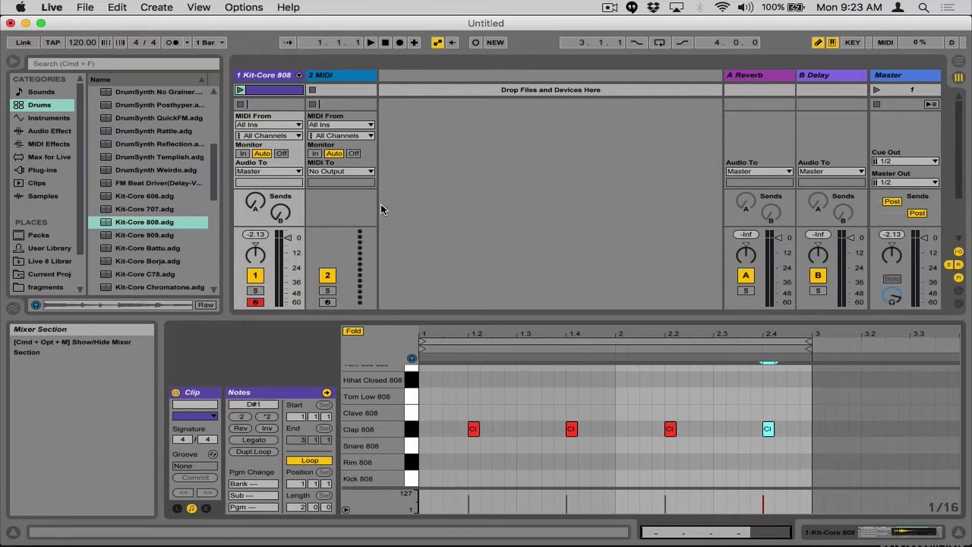
Set the song tempo to 75 BPM and play the clap pattern back at that speed.
{"action": "left_click", "coordinate": [240, 90]}
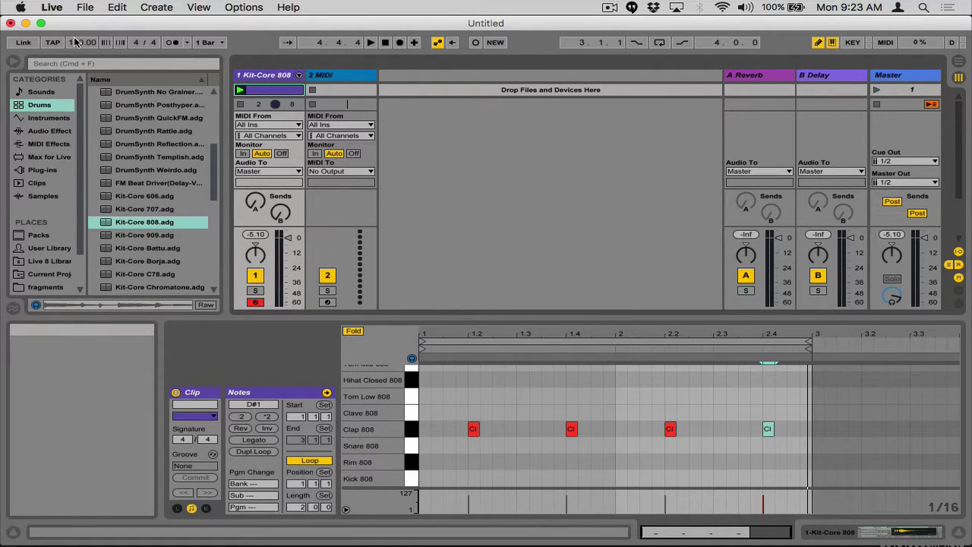
{"action": "key", "text": "alt+super+8"}
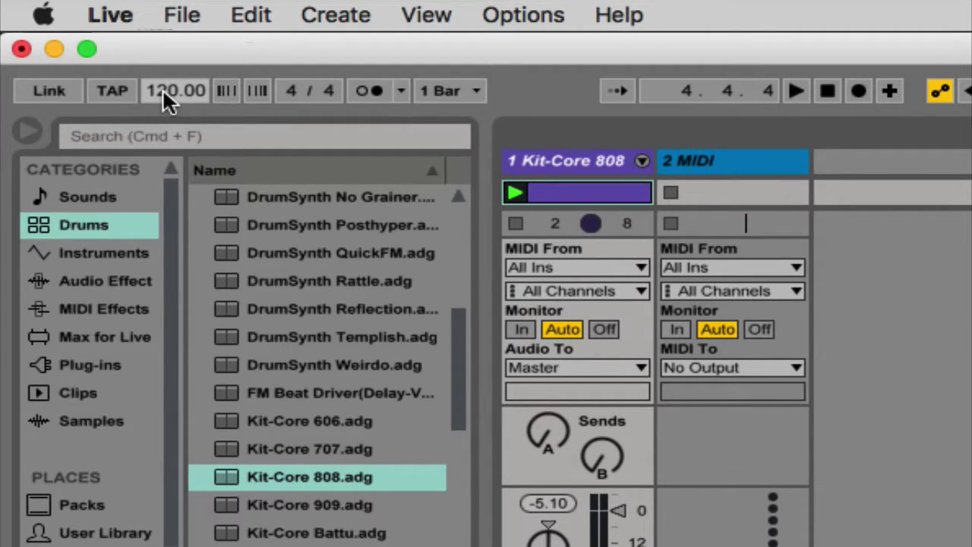
{"action": "type", "text": "75"}
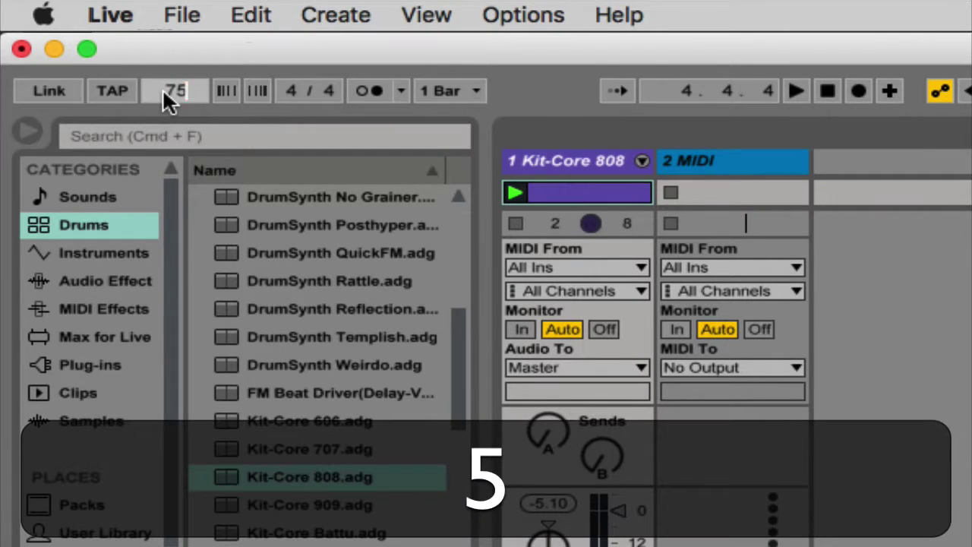
{"action": "key", "text": "Return"}
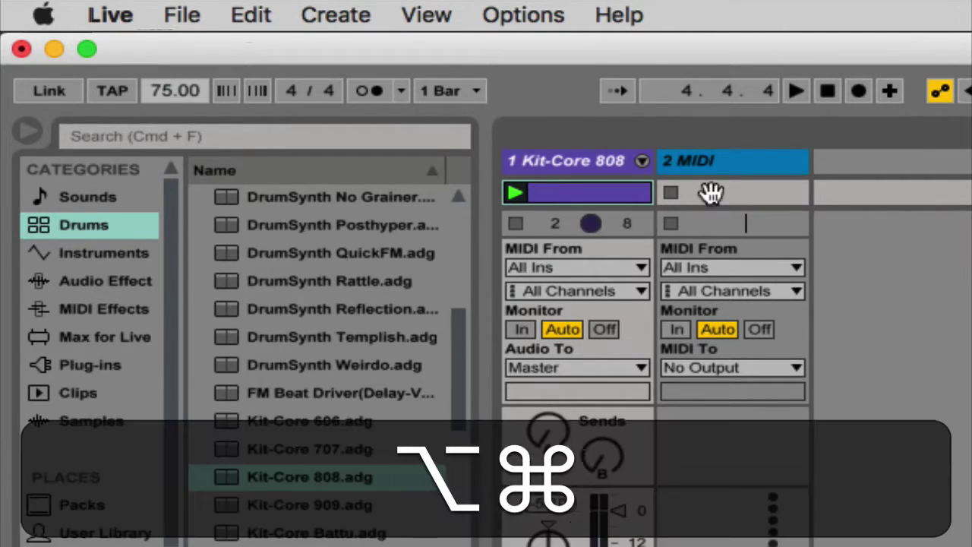
{"action": "key", "text": "alt+super+8"}
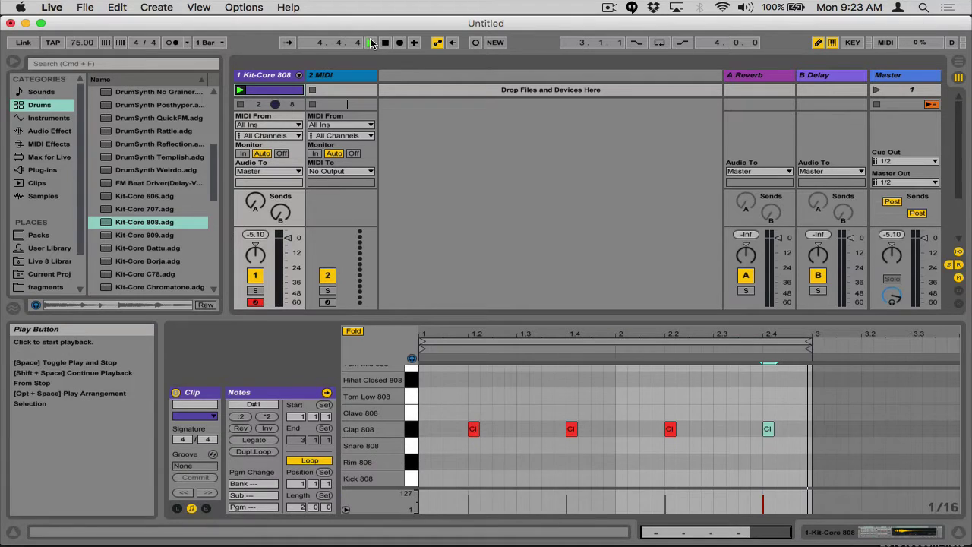
{"action": "left_click", "coordinate": [371, 44]}
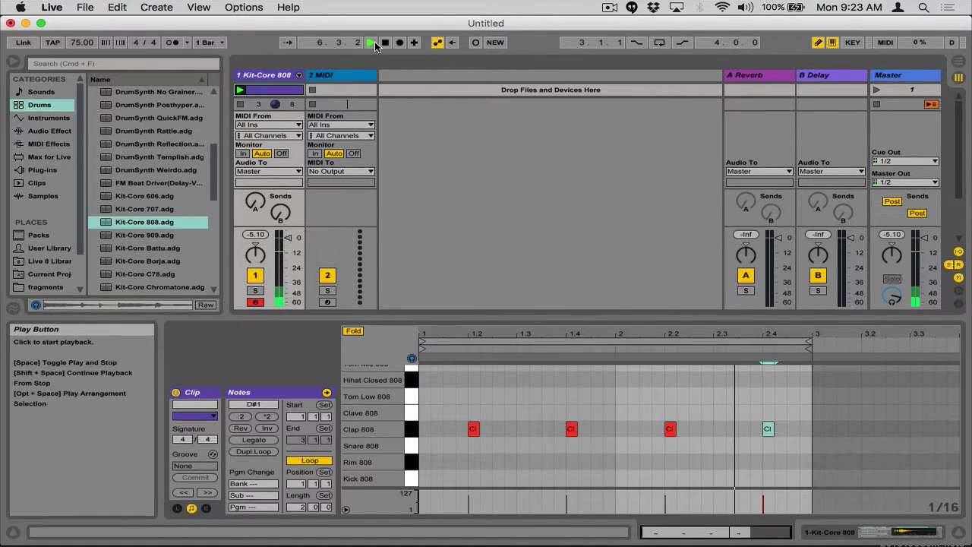
{"action": "left_click", "coordinate": [385, 43]}
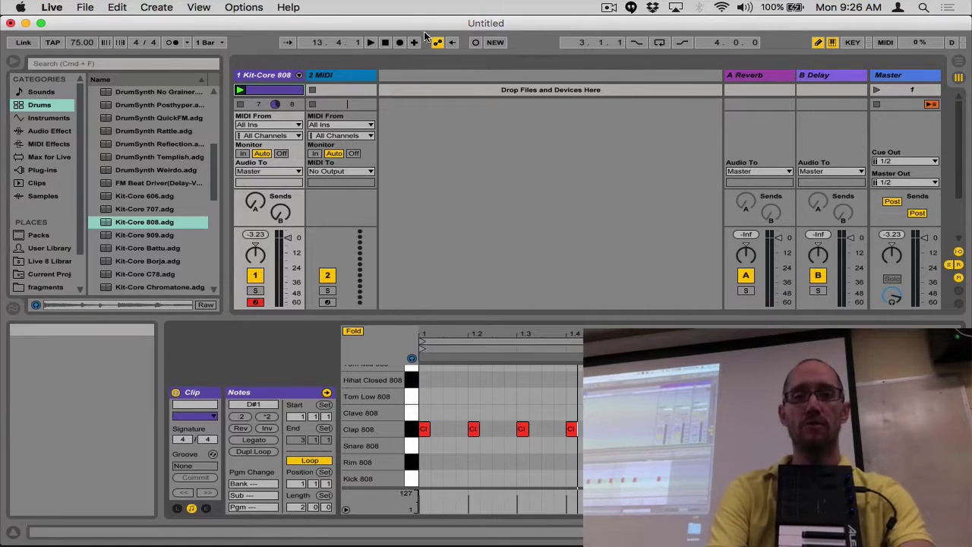
Overdub a Kick 808 pattern into the playing clip with session recording.
{"action": "key", "text": "alt+super+8"}
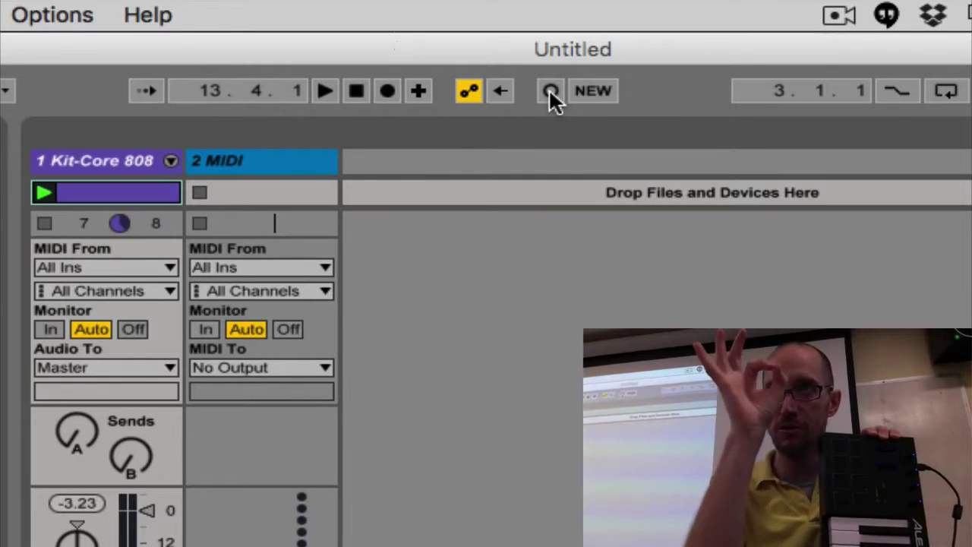
{"action": "left_click", "coordinate": [550, 90]}
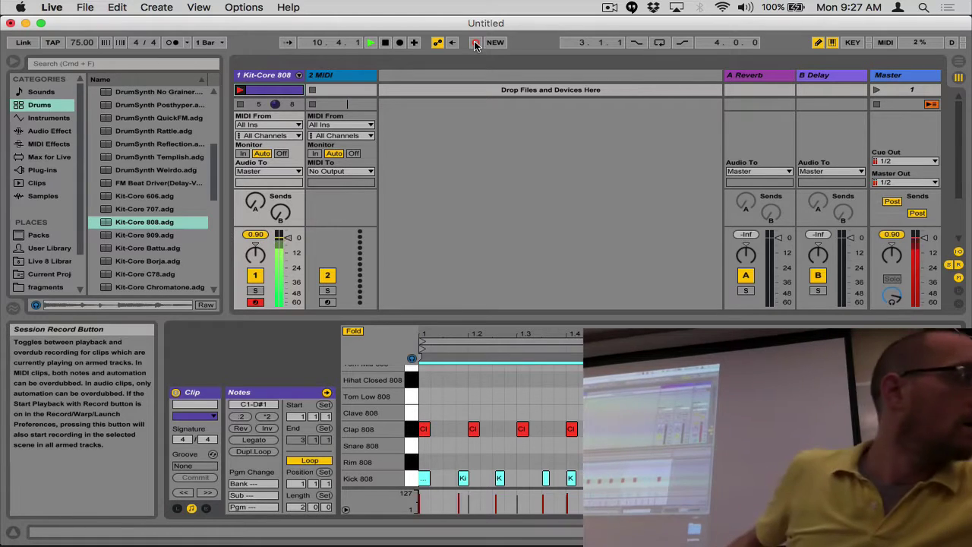
{"action": "left_click", "coordinate": [474, 44]}
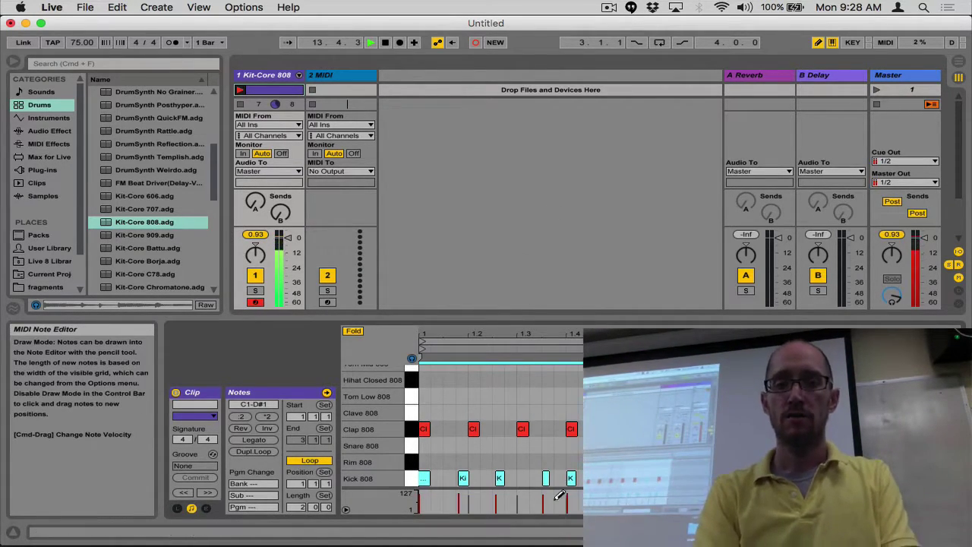
Delete the Clap 808 notes on beats 1 and 3 of both bars.
{"action": "key", "text": "b"}
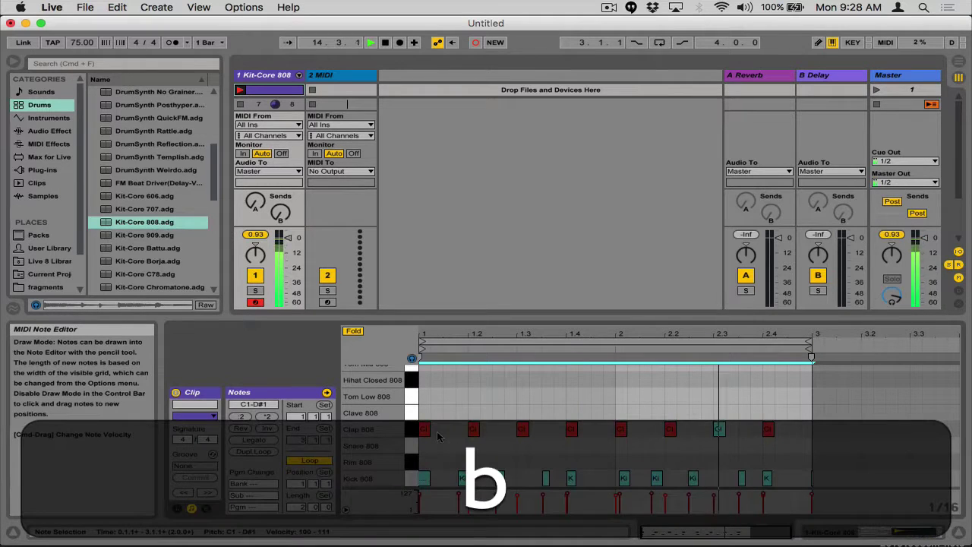
{"action": "key", "text": "BackSpace"}
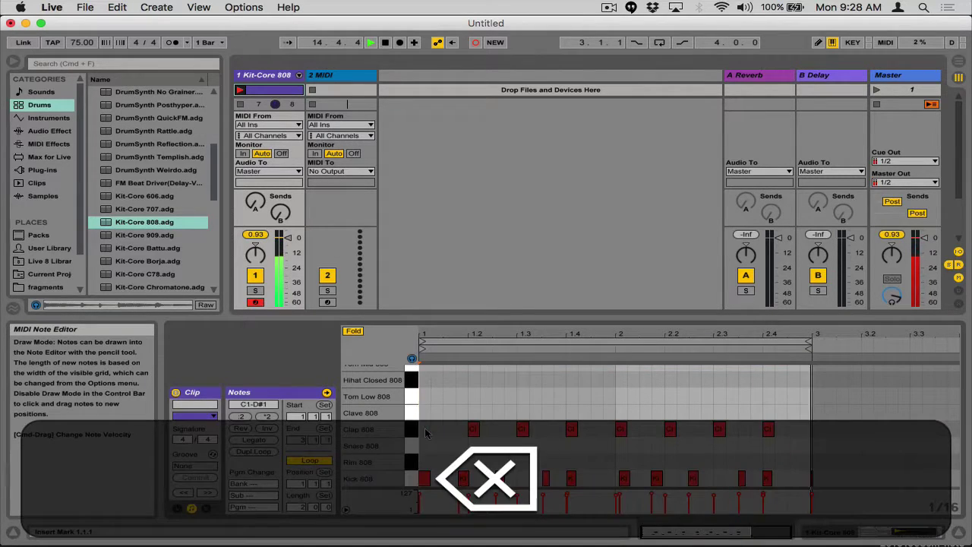
{"action": "left_click", "coordinate": [526, 431]}
{"action": "key", "text": "BackSpace"}
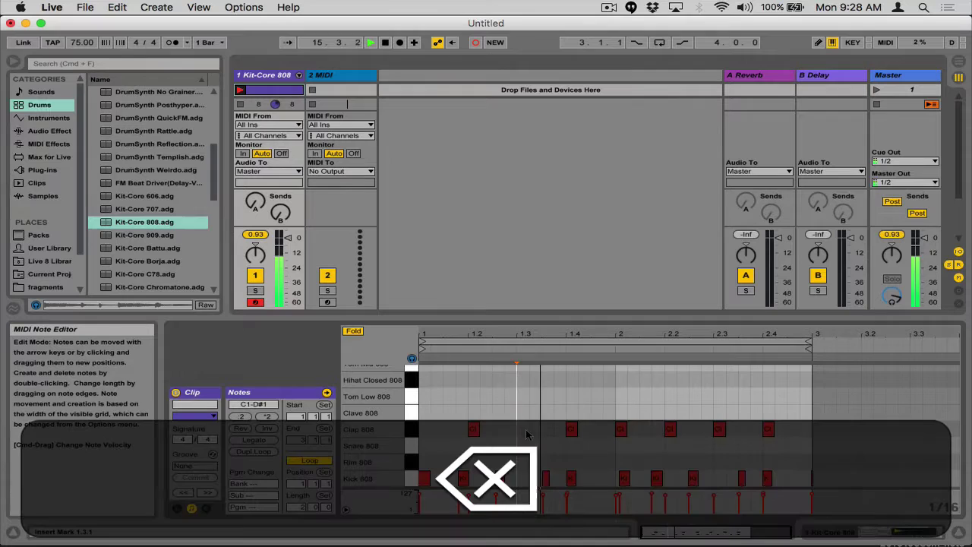
{"action": "left_click", "coordinate": [619, 433]}
{"action": "key", "text": "BackSpace"}
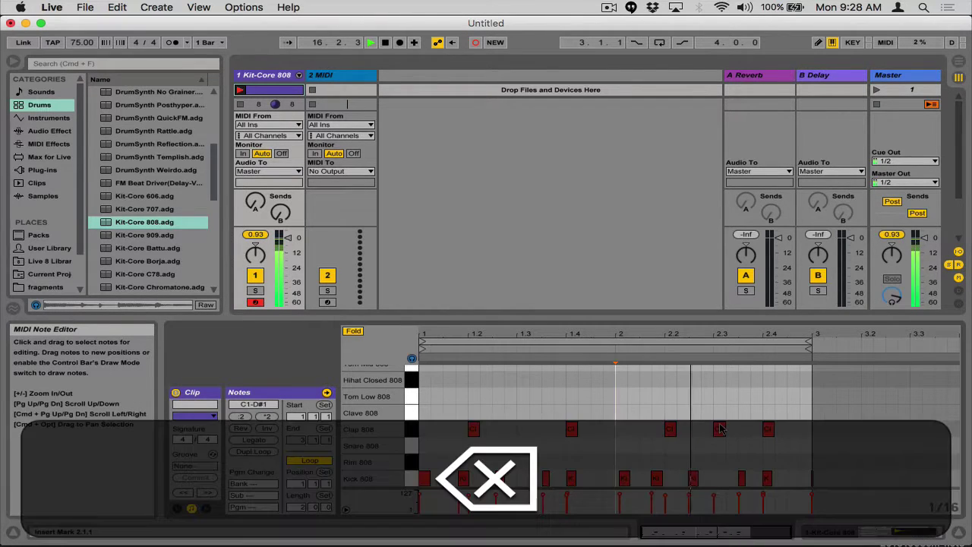
{"action": "left_click", "coordinate": [719, 430]}
{"action": "key", "text": "BackSpace"}
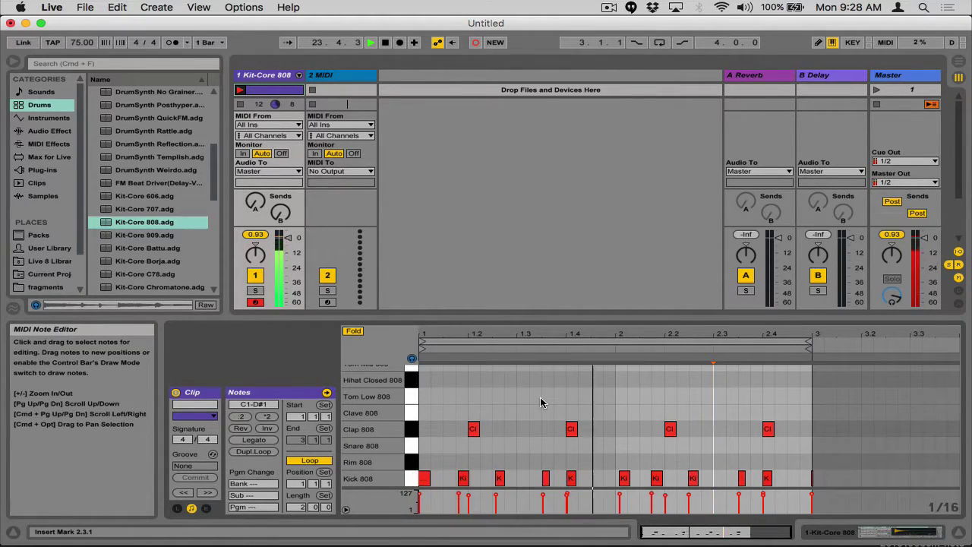
Save the Live Set as 1003inclass in the 1003target Project folder.
{"action": "key", "text": "super+s"}
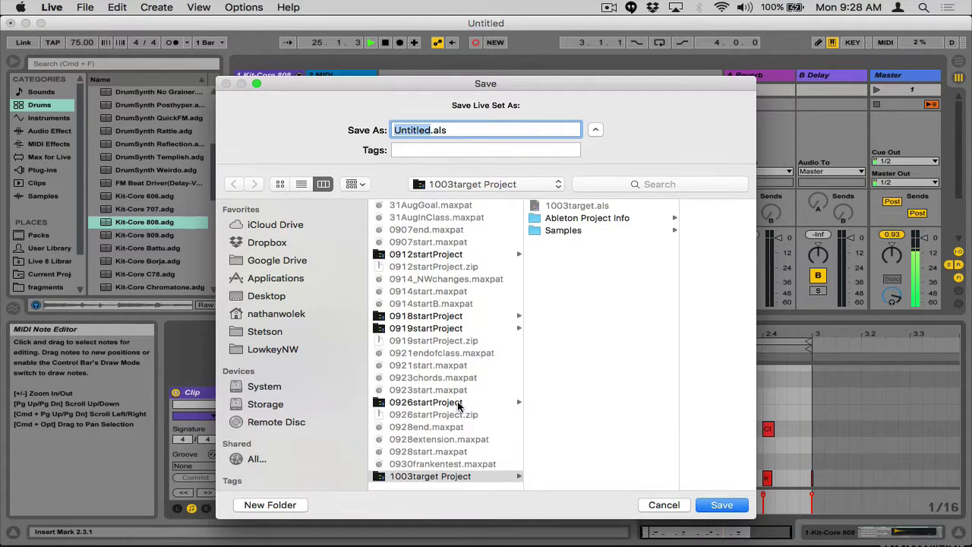
{"action": "type", "text": "1003i"}
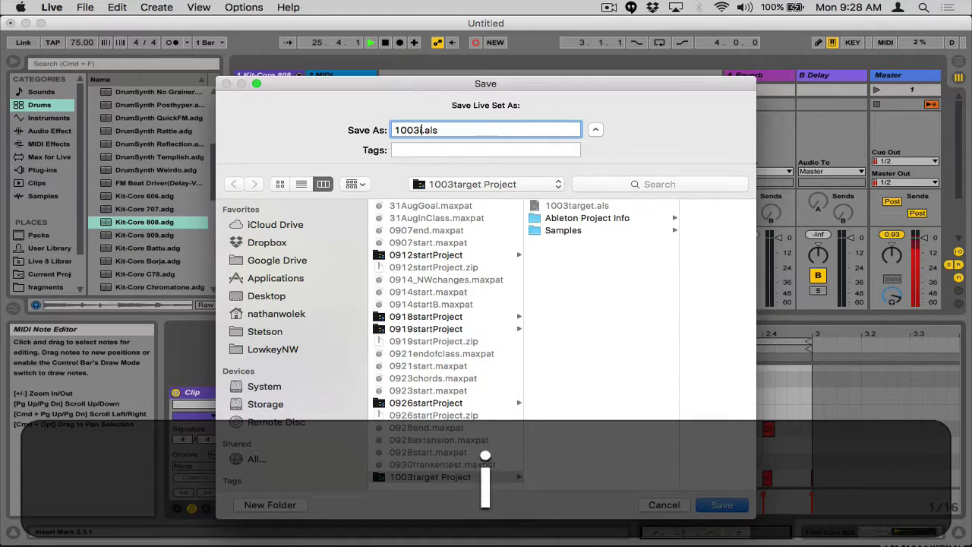
{"action": "type", "text": "nclass"}
{"action": "key", "text": "Return"}
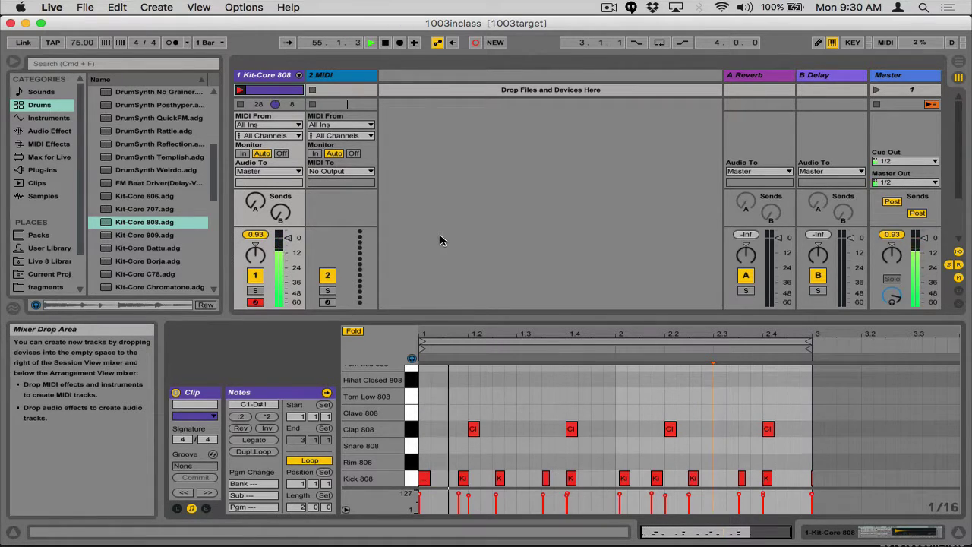
Stop playback and quantize all the Kick 808 notes in the clip.
{"action": "left_click", "coordinate": [385, 42]}
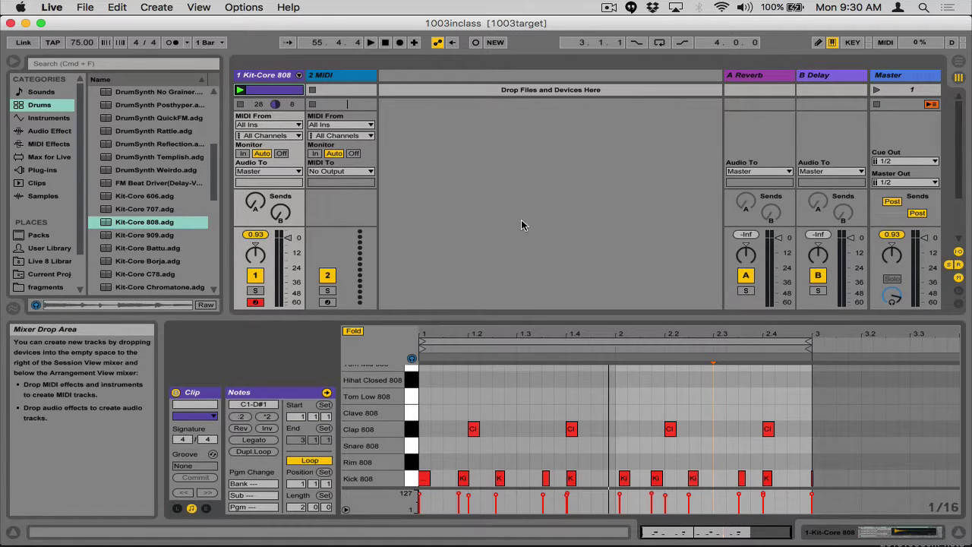
{"action": "left_click", "coordinate": [412, 480]}
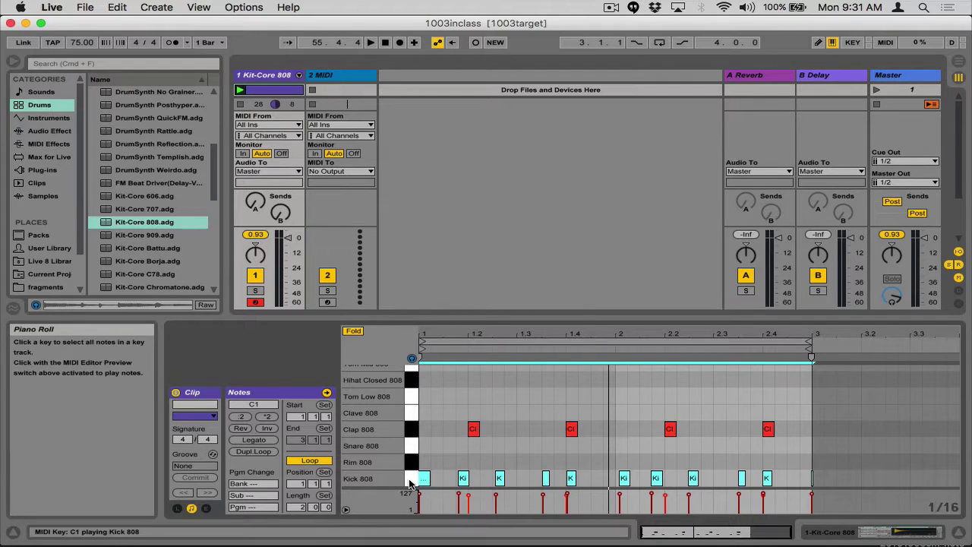
{"action": "right_click", "coordinate": [448, 479]}
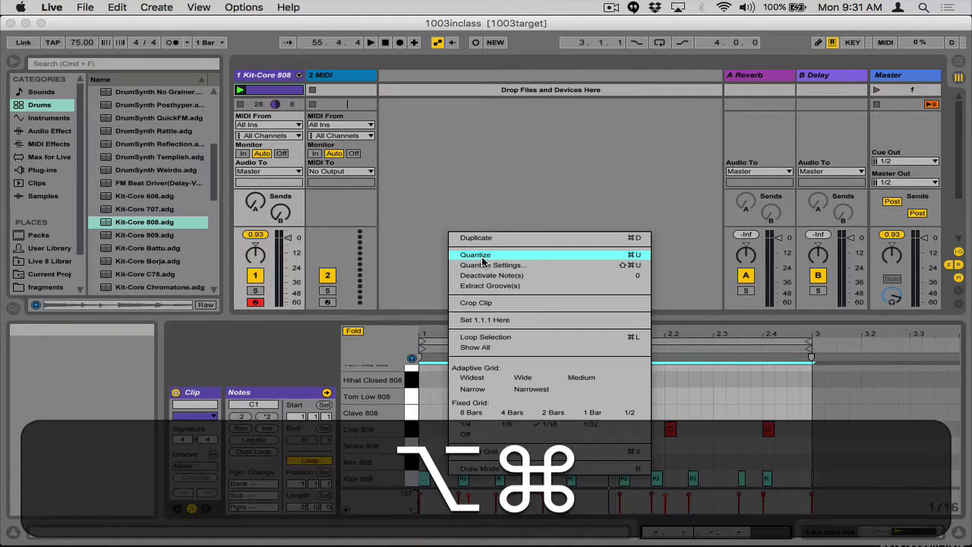
{"action": "key", "text": "alt+super+8"}
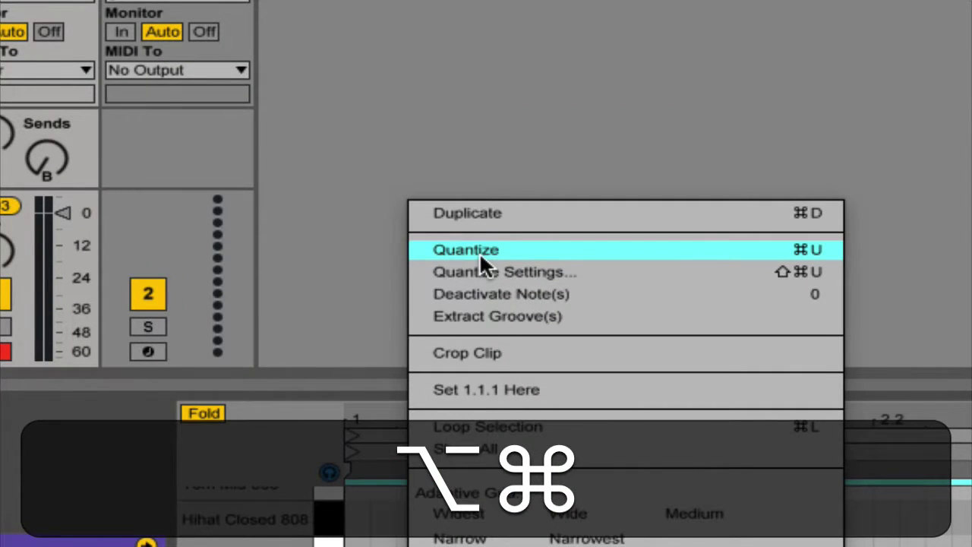
{"action": "key", "text": "alt+super+8"}
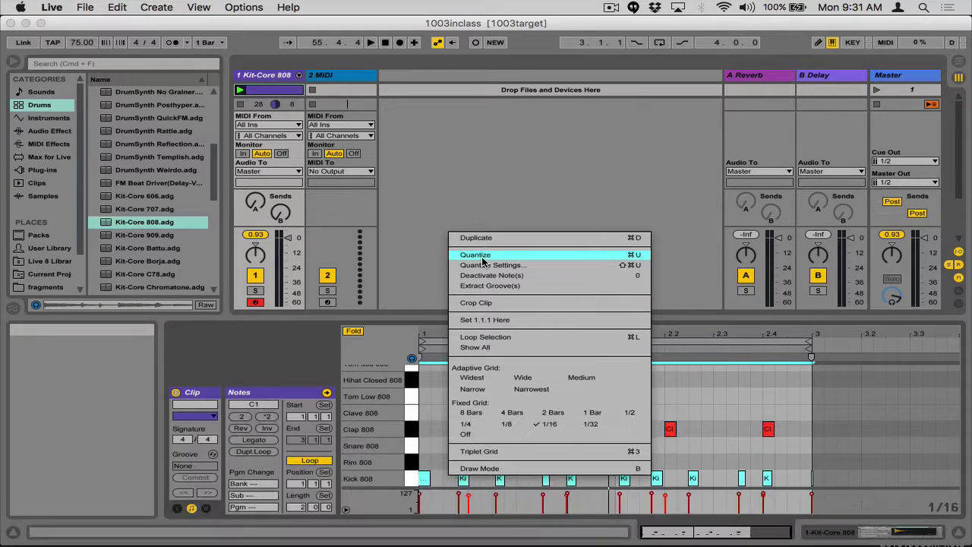
{"action": "left_click", "coordinate": [483, 256]}
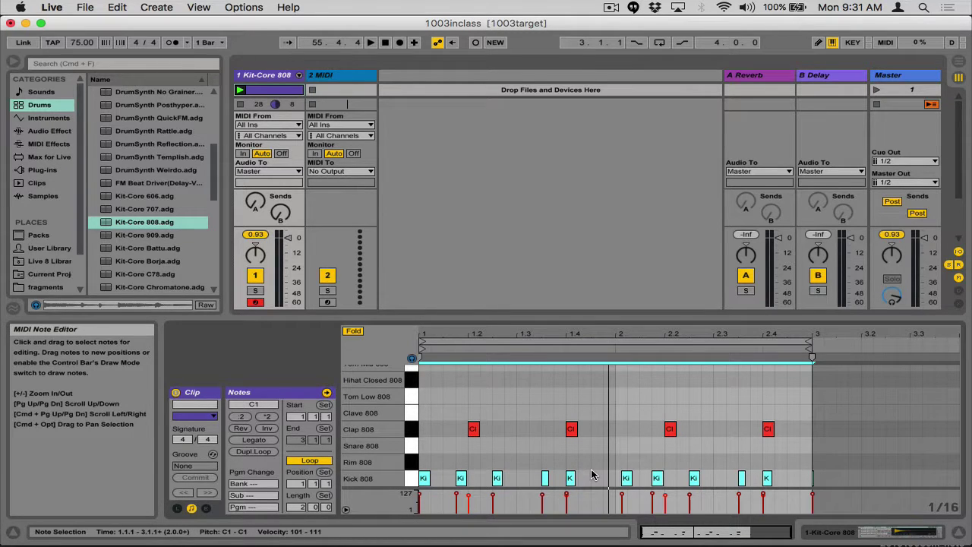
Audition the quantized clip, moving the first kick of bar 2 earlier to the start of that bar.
{"action": "key", "text": "space"}
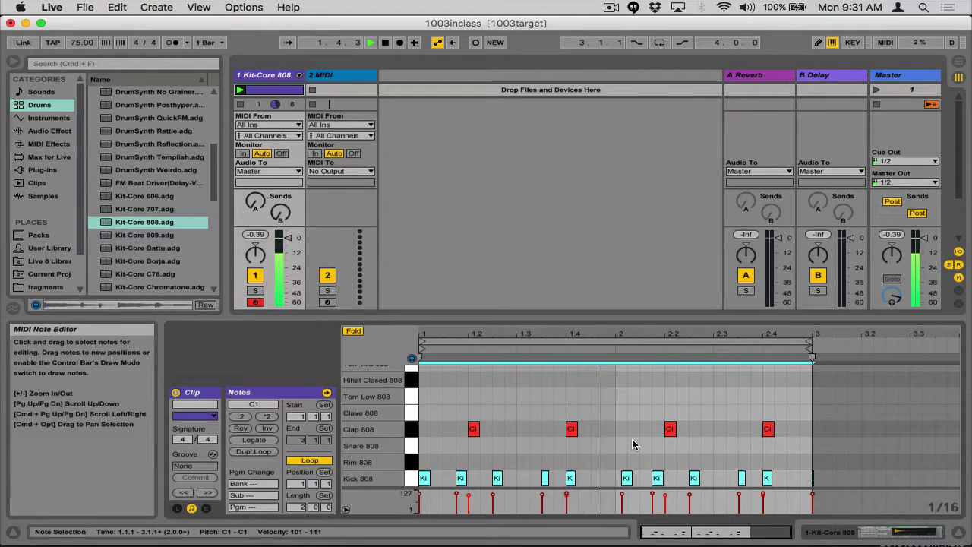
{"action": "key", "text": "space"}
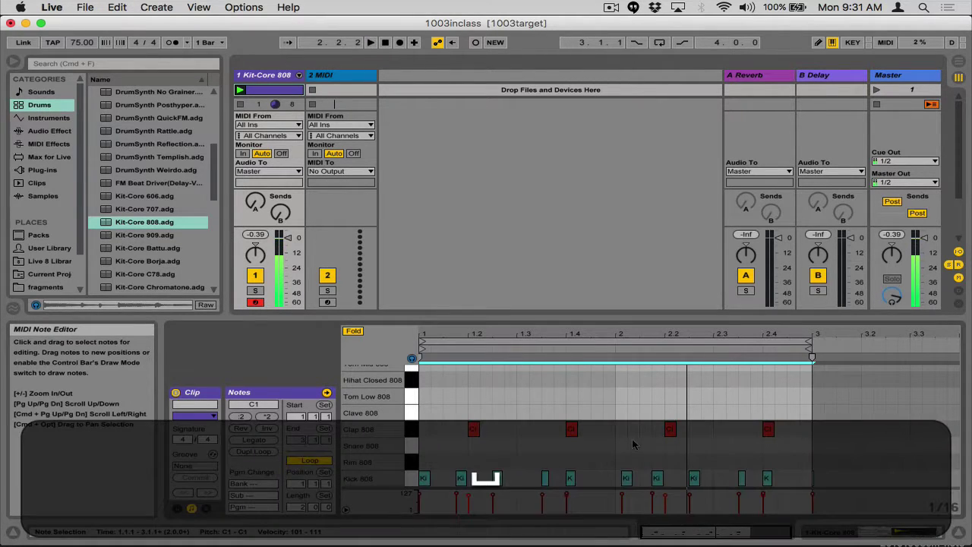
{"action": "left_click", "coordinate": [626, 478]}
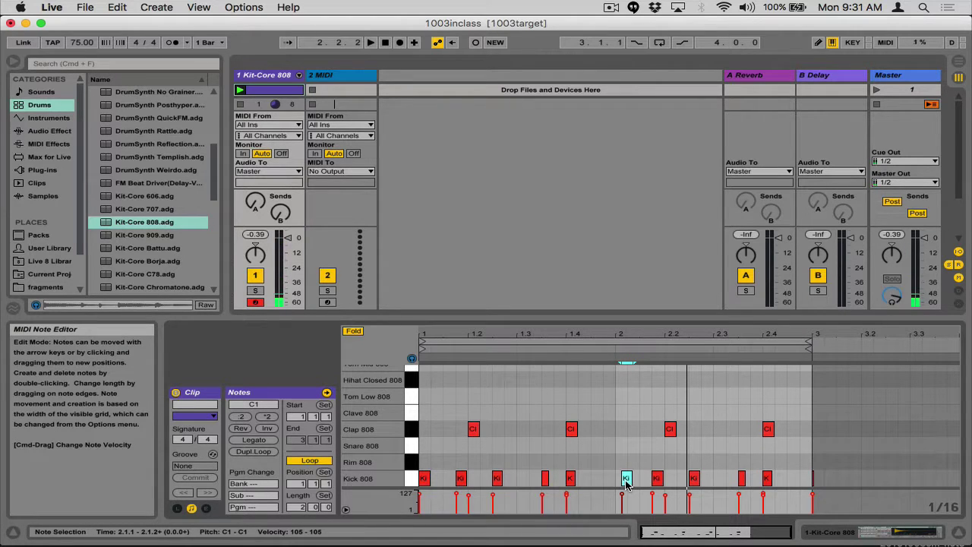
{"action": "left_click_drag", "start_coordinate": [626, 482], "coordinate": [624, 490]}
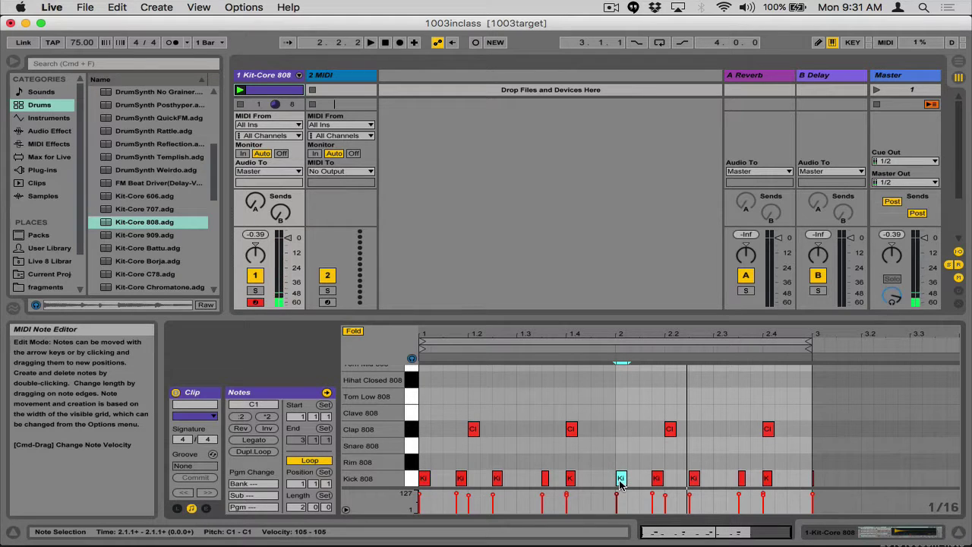
{"action": "key", "text": "space"}
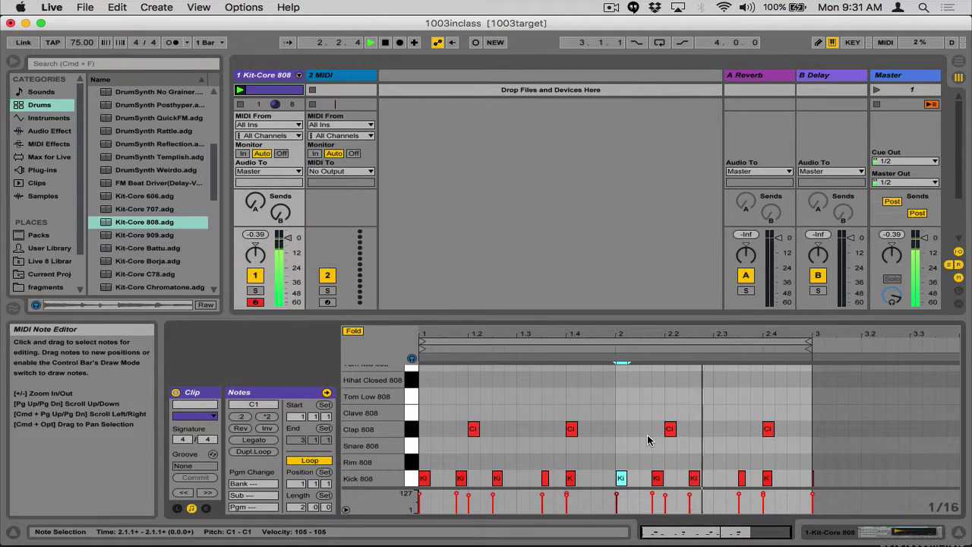
Stop playback of the kick and clap pattern.
{"action": "key", "text": "space"}
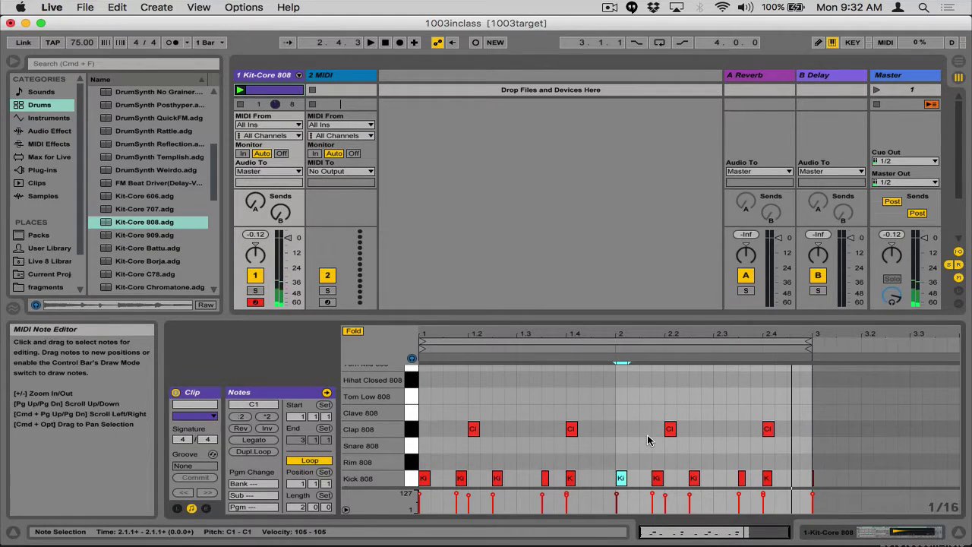
{"action": "scroll", "coordinate": [647, 438], "scroll_direction": "up", "scroll_amount": 3}
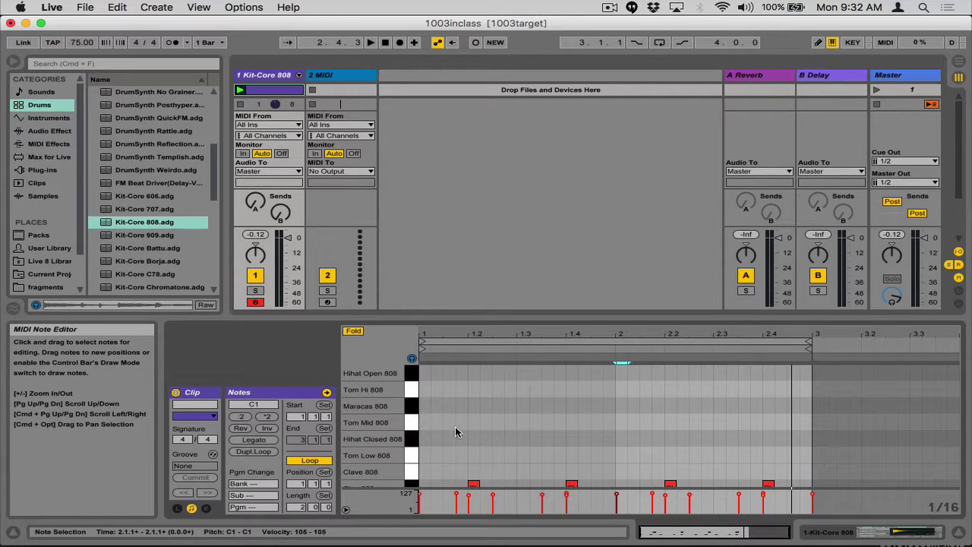
{"action": "left_click", "coordinate": [480, 426], "text": "ctrl"}
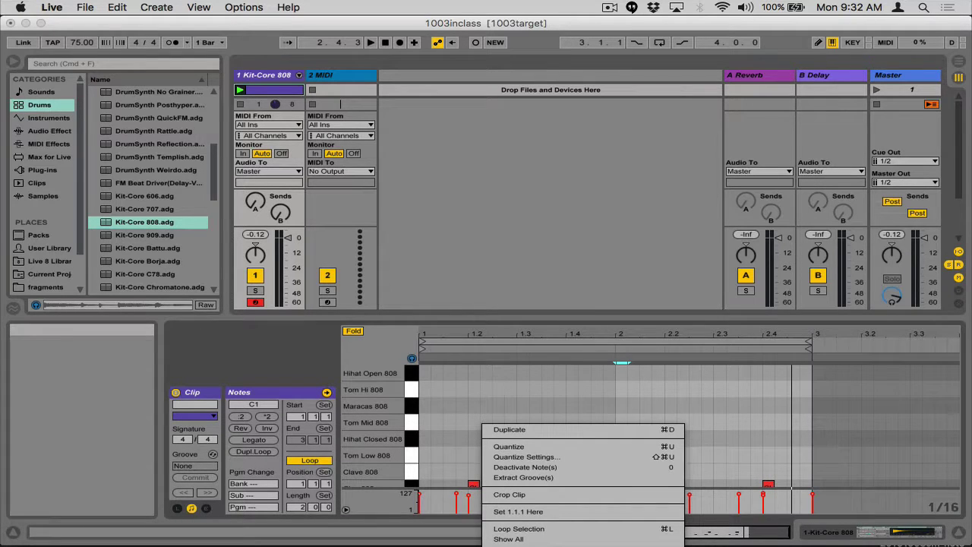
{"action": "left_click", "coordinate": [458, 373]}
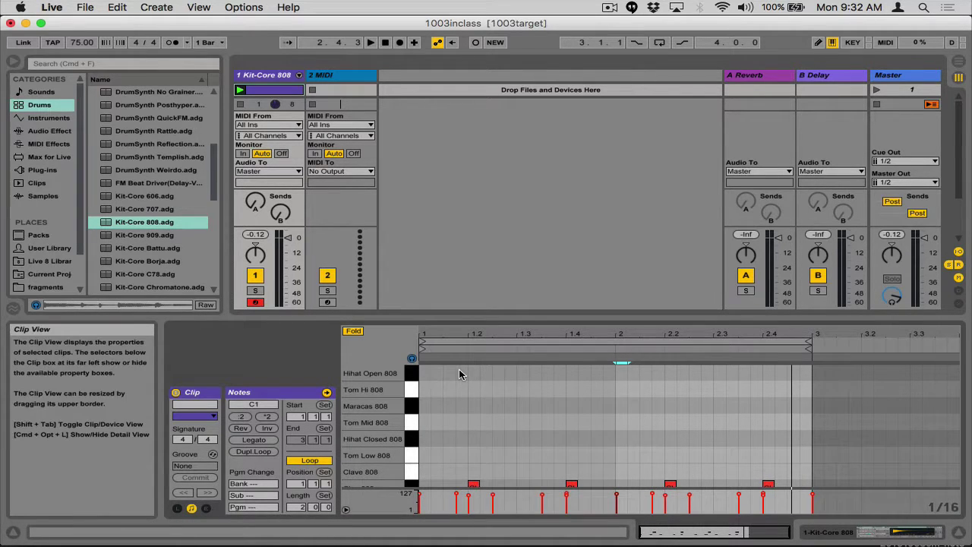
{"action": "left_click", "coordinate": [455, 391], "text": "ctrl"}
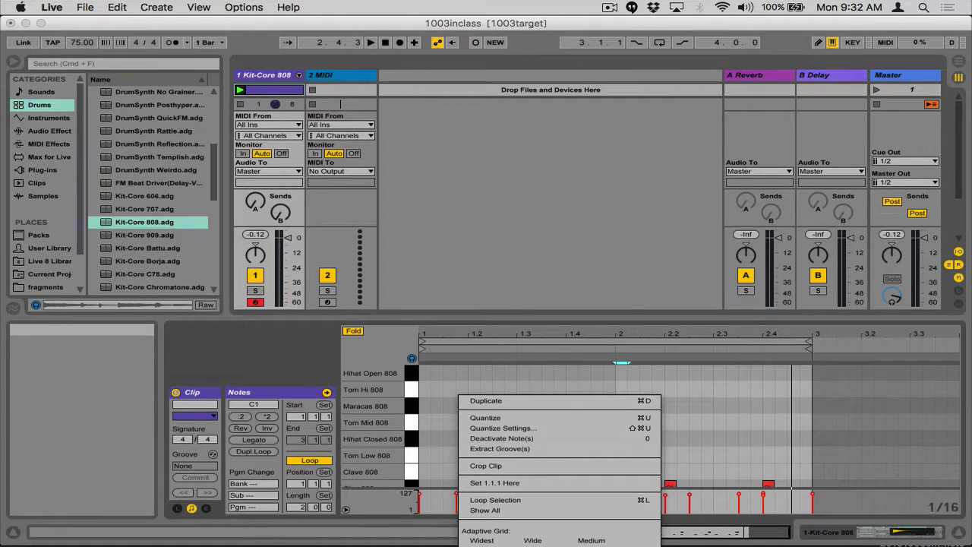
{"action": "left_click", "coordinate": [430, 447]}
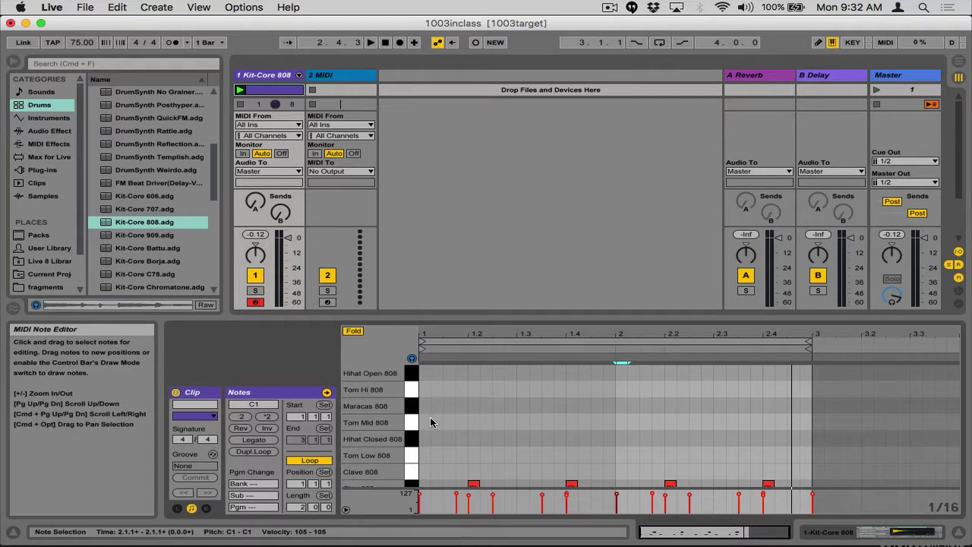
In Draw Mode, draw ten consecutive sixteenth-note Hihat Closed 808 hits from 1.1.1 through 1.3.2.
{"action": "key", "text": "b"}
{"action": "left_click", "coordinate": [425, 438]}
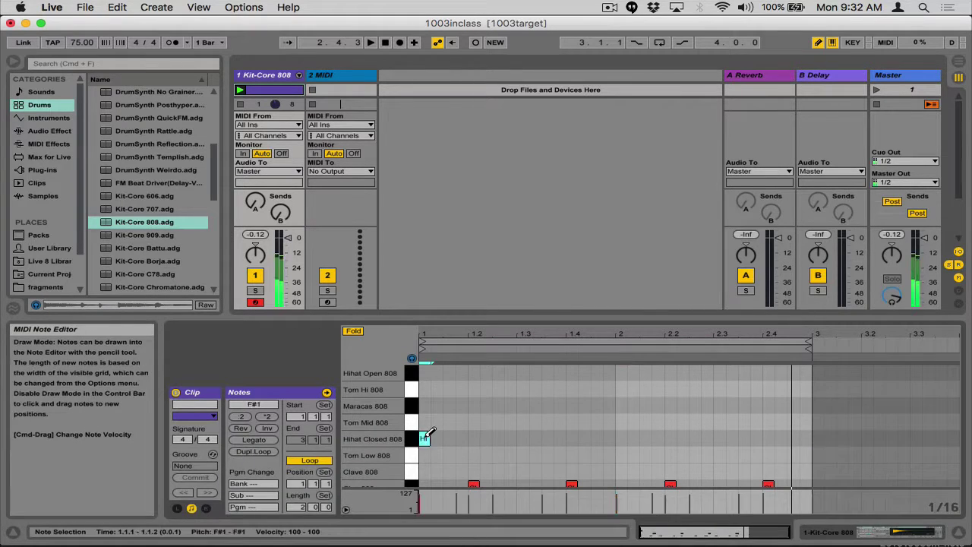
{"action": "left_click", "coordinate": [436, 438]}
{"action": "left_click", "coordinate": [449, 439]}
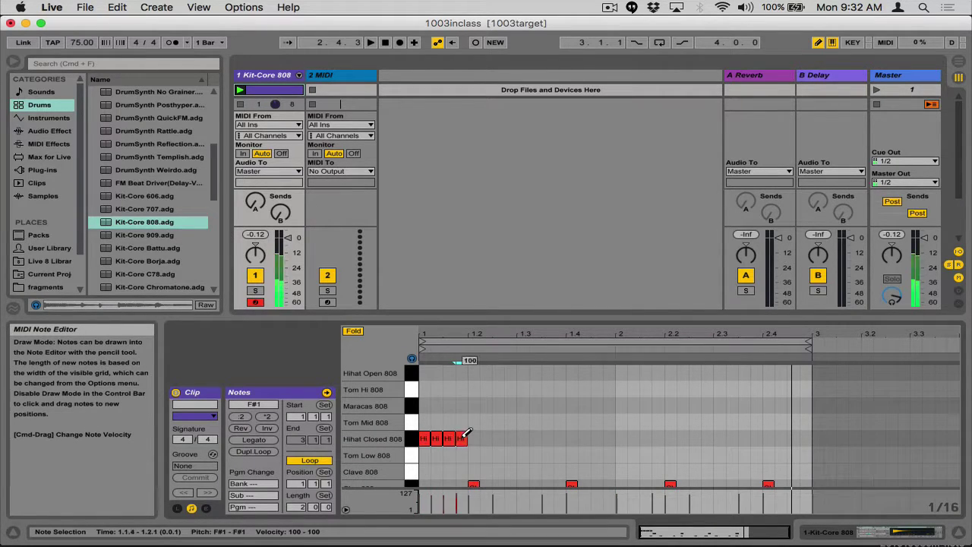
{"action": "left_click", "coordinate": [461, 438]}
{"action": "left_click", "coordinate": [473, 438]}
{"action": "left_click", "coordinate": [485, 438]}
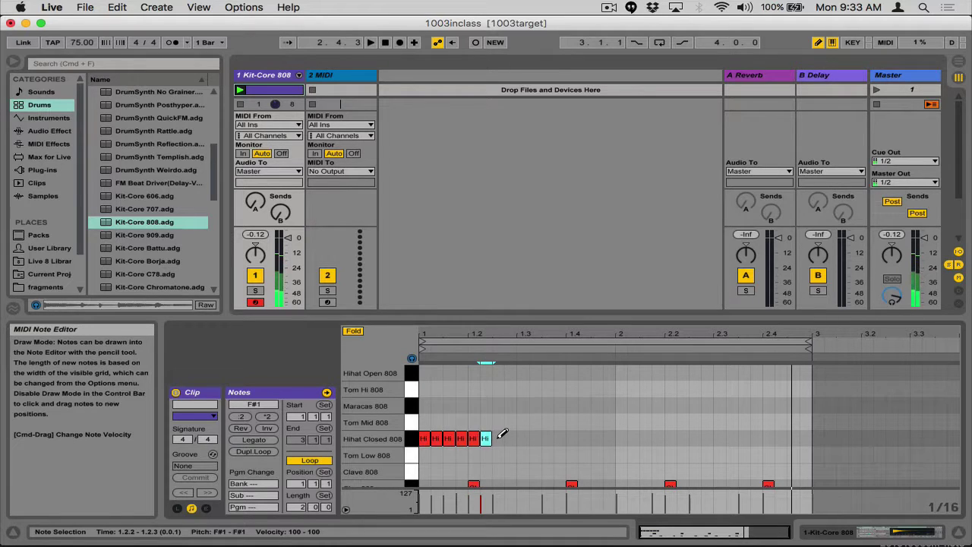
{"action": "left_click", "coordinate": [497, 438]}
{"action": "left_click", "coordinate": [510, 439]}
{"action": "left_click", "coordinate": [522, 439]}
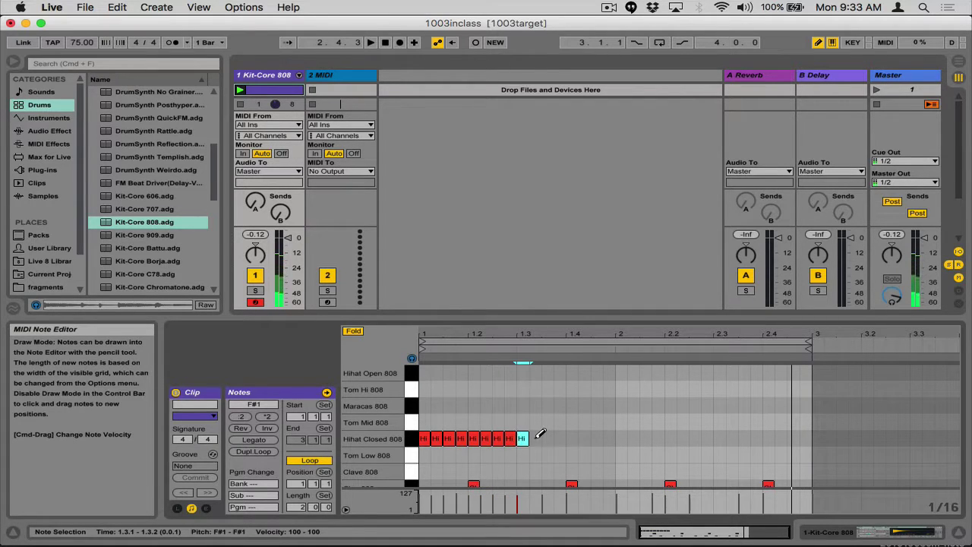
{"action": "left_click", "coordinate": [535, 438]}
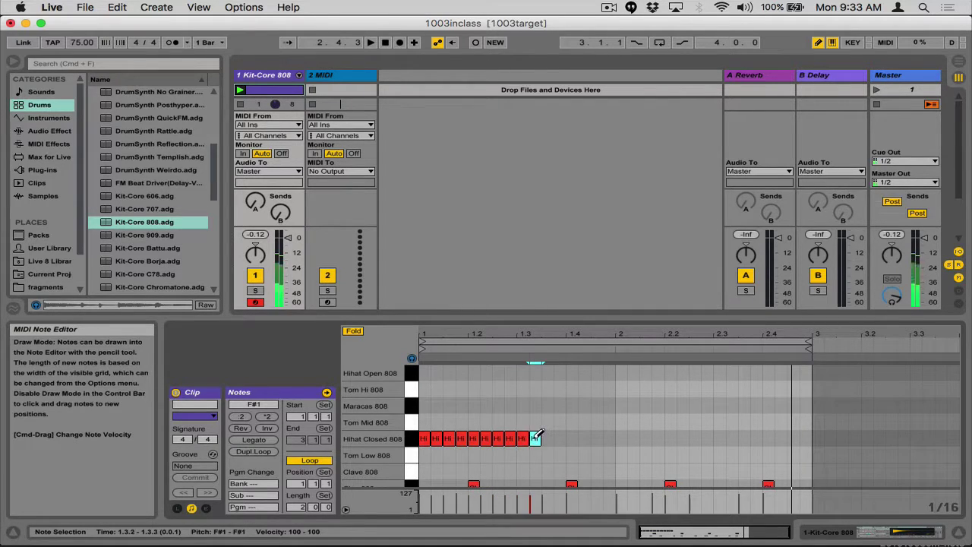
Add Hihat Closed 808 notes at 1.4.2, 1.4.3, 1.4.4 and 2.1.3, plus Hihat Open 808 notes at 2.1.1 and 1.3.3.
{"action": "left_click", "coordinate": [583, 438]}
{"action": "left_click", "coordinate": [596, 439]}
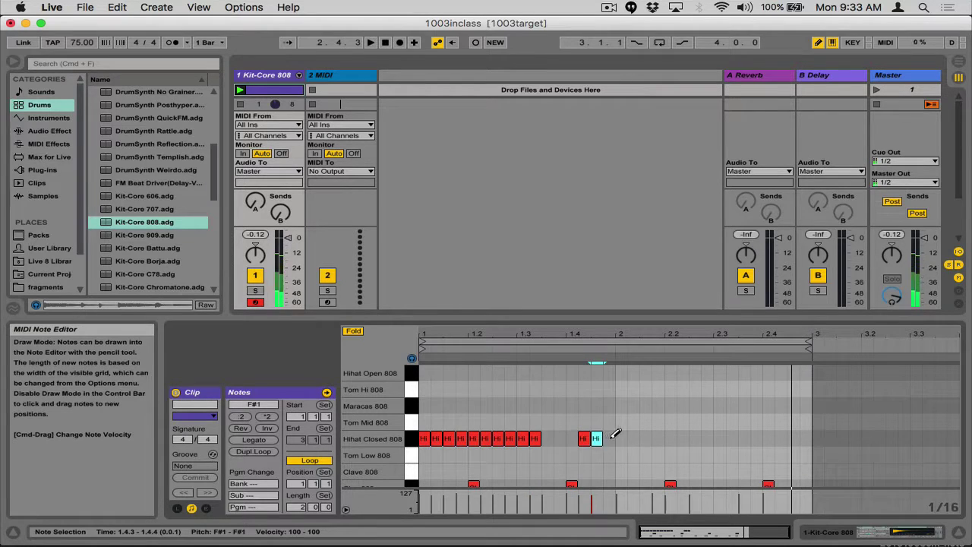
{"action": "left_click", "coordinate": [608, 438]}
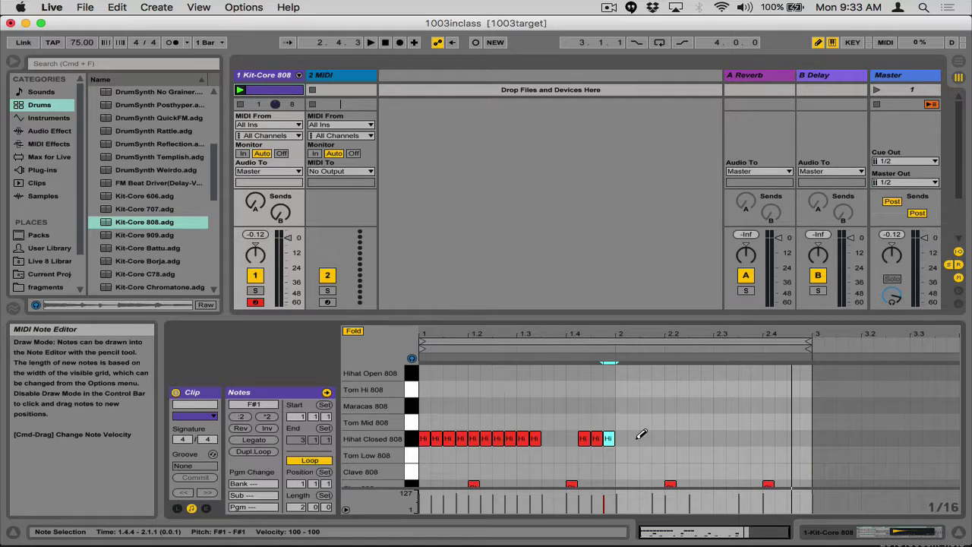
{"action": "left_click", "coordinate": [645, 438]}
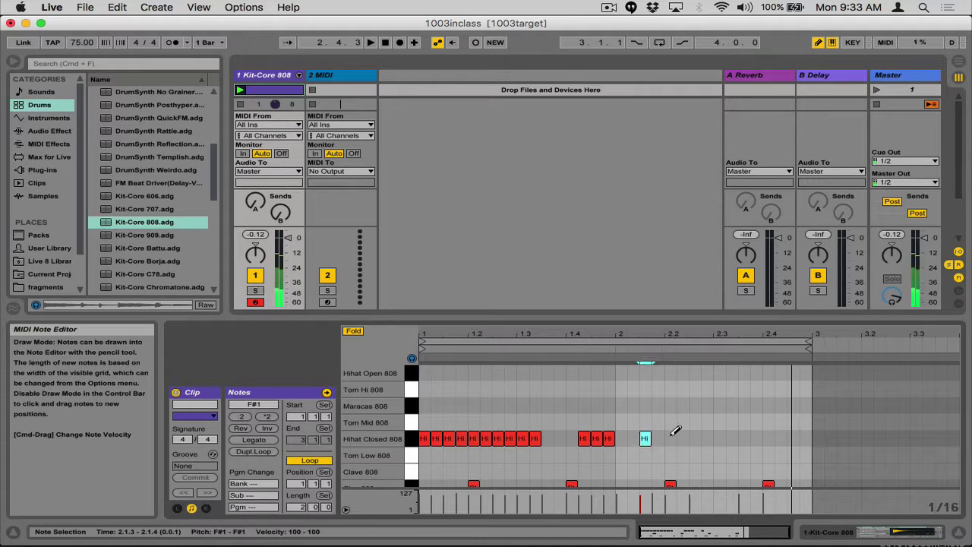
{"action": "left_click", "coordinate": [620, 373]}
{"action": "left_click", "coordinate": [548, 372]}
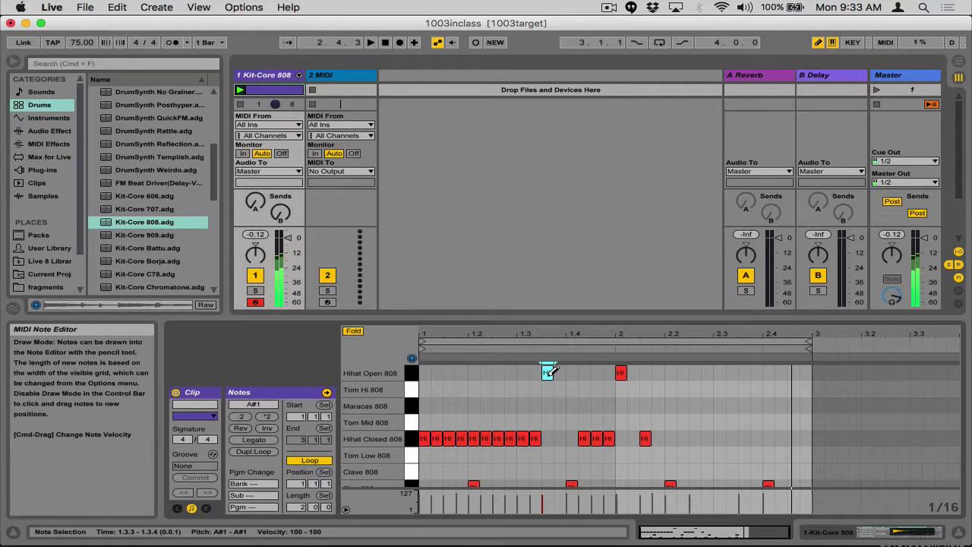
Draw consecutive sixteenth-note Hihat Closed 808 hits from 2.1.4 through 2.3.2.
{"action": "left_click", "coordinate": [657, 438]}
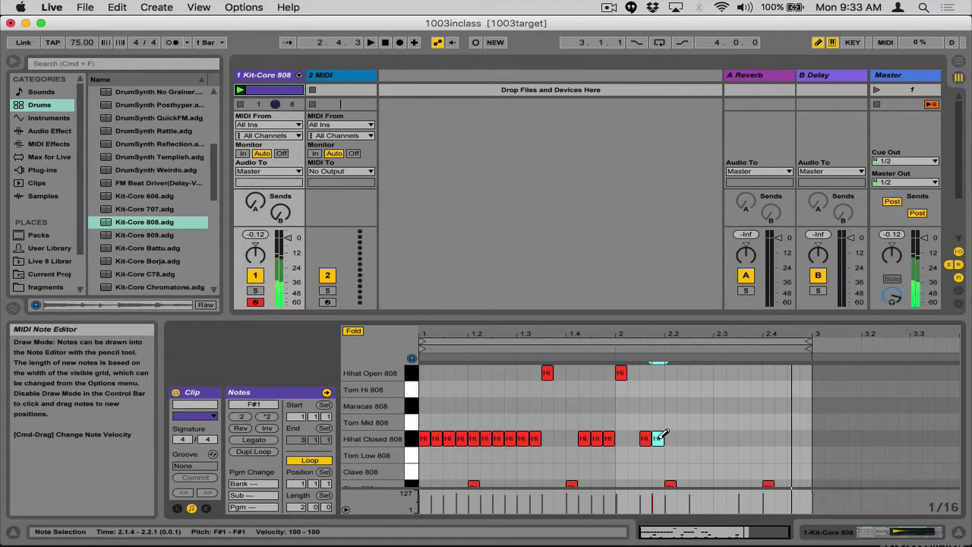
{"action": "left_click", "coordinate": [670, 438]}
{"action": "left_click", "coordinate": [682, 438]}
{"action": "left_click", "coordinate": [694, 438]}
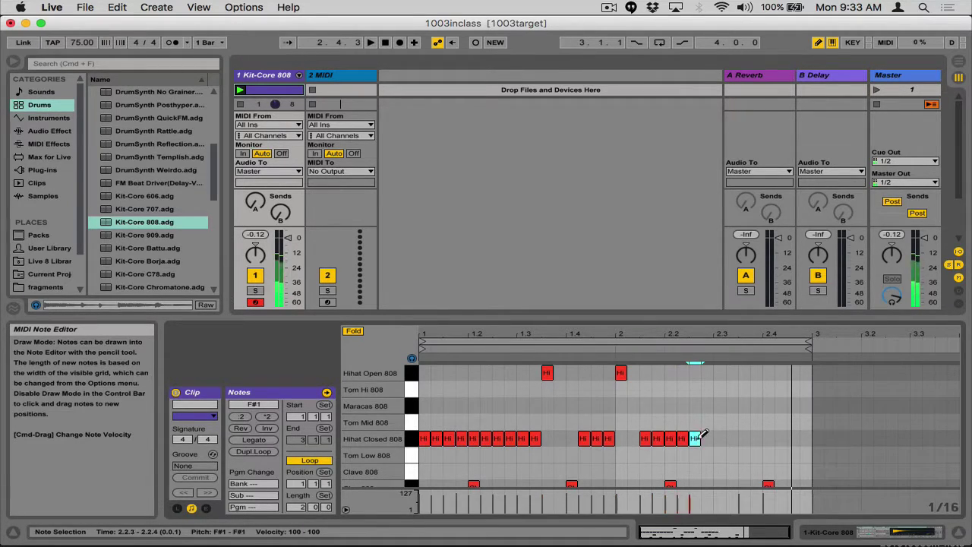
{"action": "left_click", "coordinate": [707, 438]}
{"action": "left_click", "coordinate": [719, 438]}
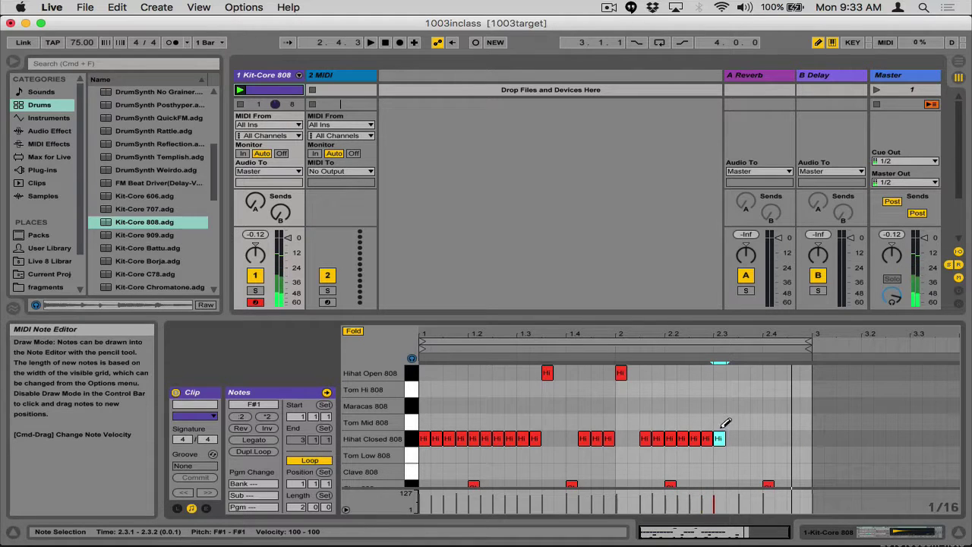
{"action": "left_click", "coordinate": [731, 438]}
Add a Hihat Open 808 note at 2.3.3 and Hihat Closed 808 notes from 2.4.2 through 2.4.4, and audition the pattern.
{"action": "left_click", "coordinate": [743, 373]}
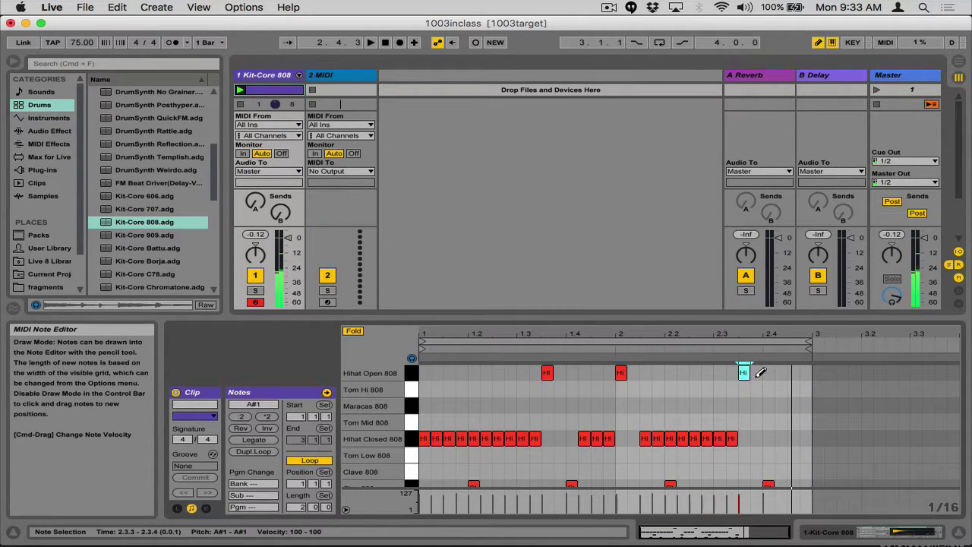
{"action": "left_click", "coordinate": [780, 438]}
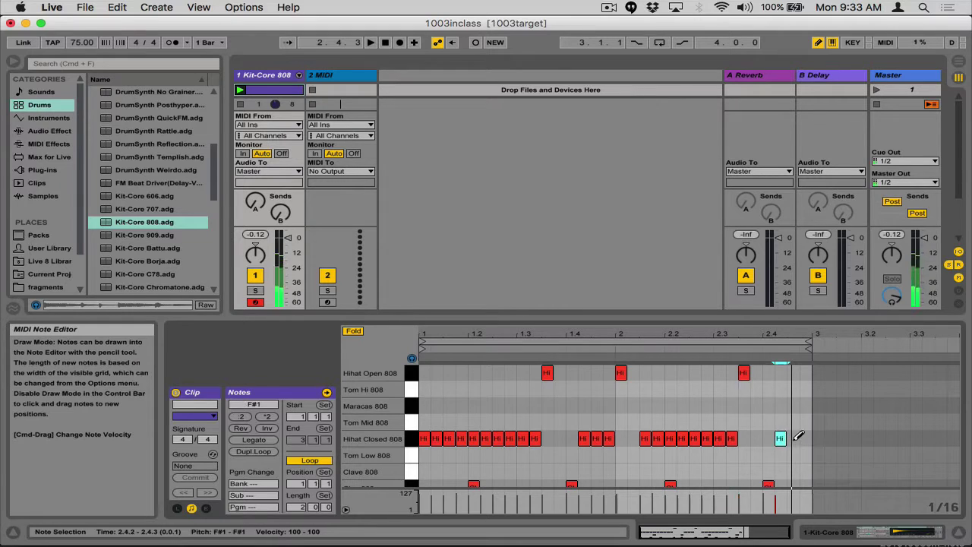
{"action": "left_click", "coordinate": [792, 438]}
{"action": "left_click", "coordinate": [805, 438]}
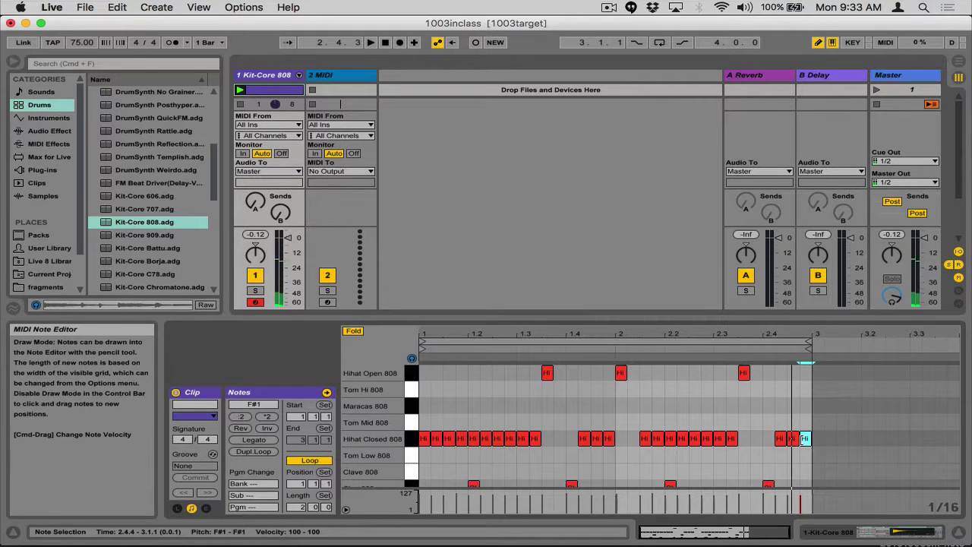
{"action": "key", "text": "space"}
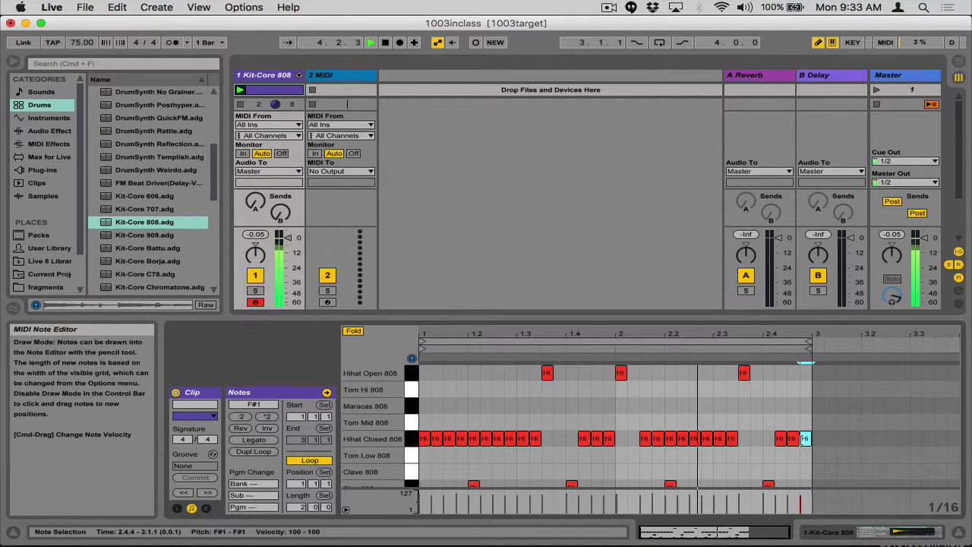
{"action": "key", "text": "space"}
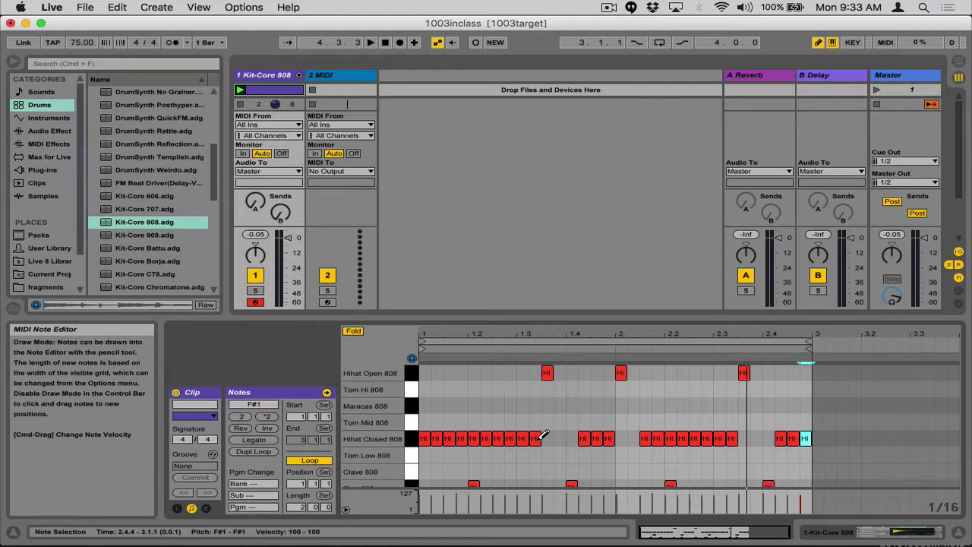
Narrow the clip's fixed note grid to 1/32.
{"action": "left_click", "coordinate": [566, 431], "text": "ctrl"}
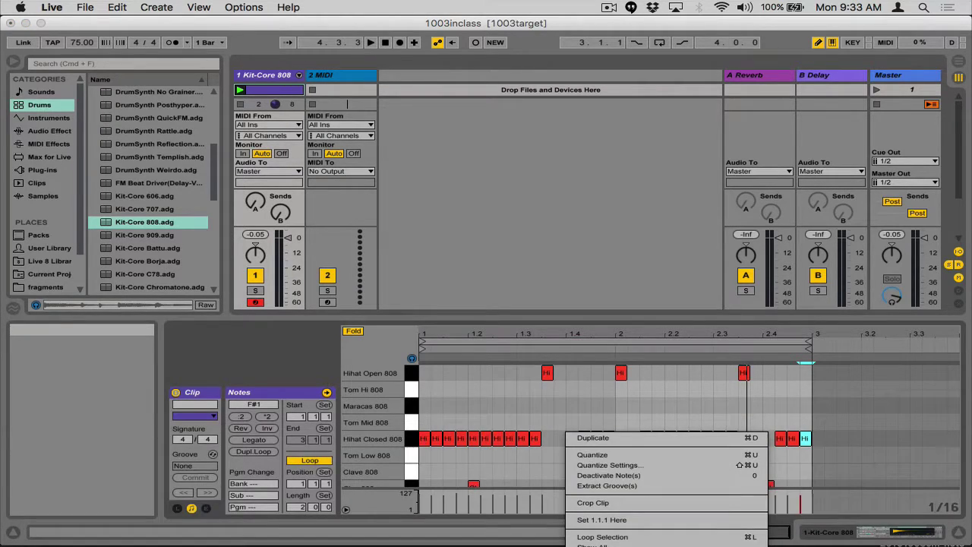
{"action": "key", "text": "super+1"}
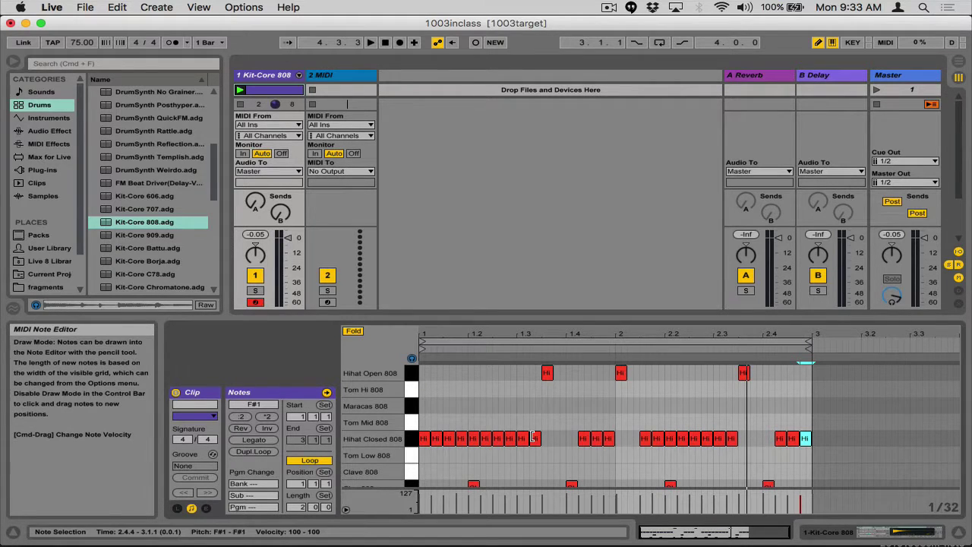
{"action": "key", "text": "alt+super+8"}
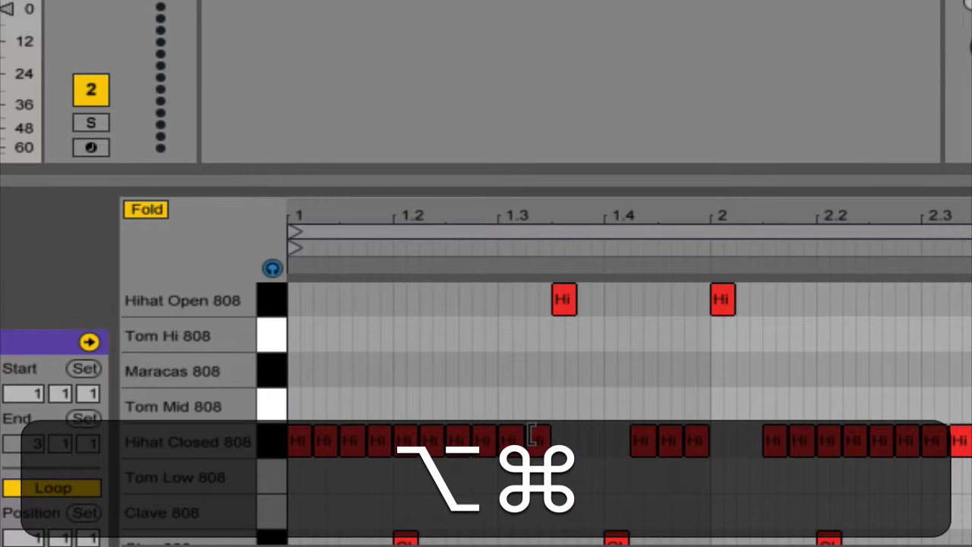
{"action": "key", "text": "alt+super+equal"}
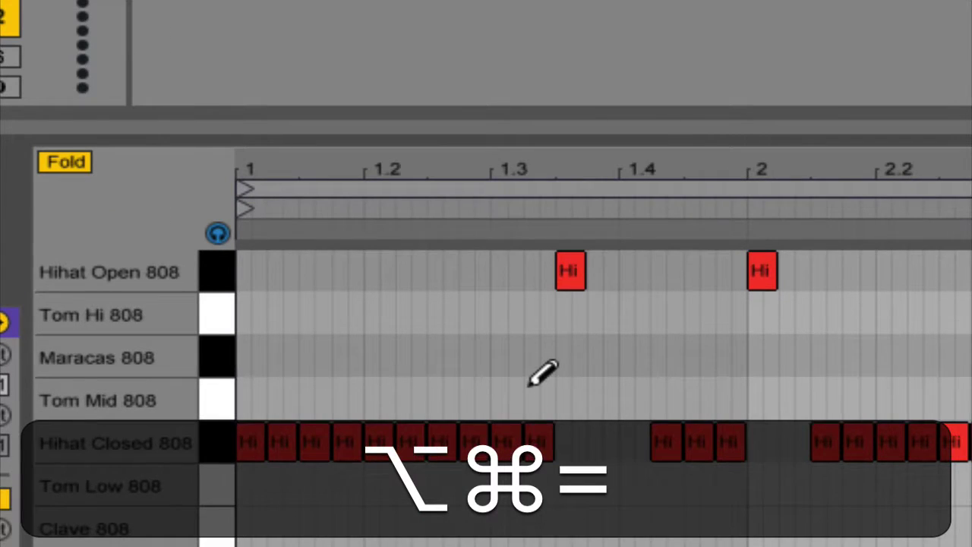
{"action": "left_click", "coordinate": [530, 395], "text": "ctrl"}
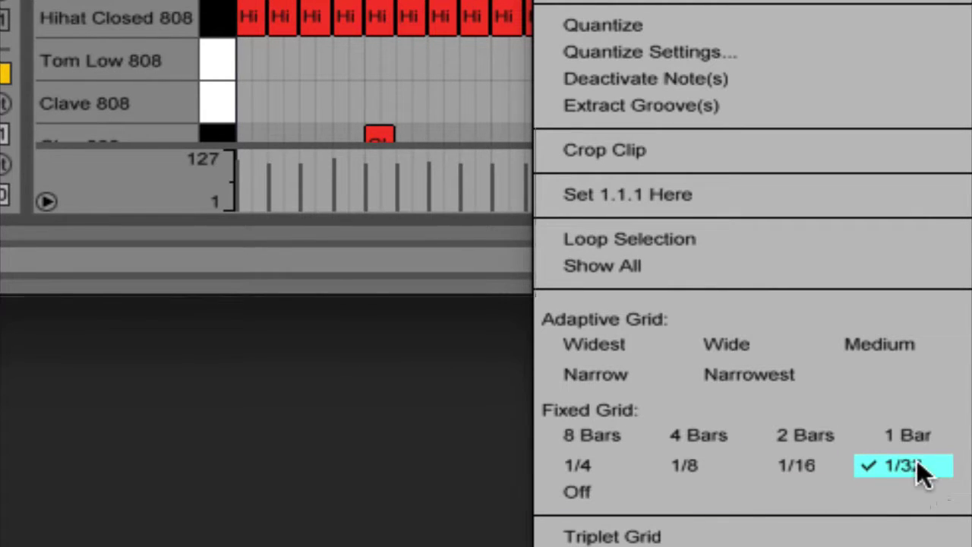
{"action": "left_click", "coordinate": [464, 92]}
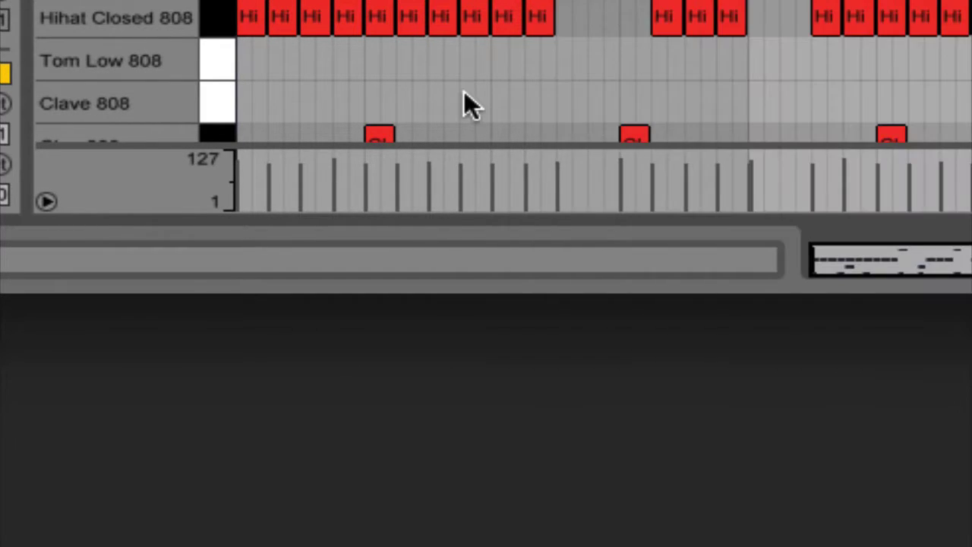
Split the bar 1 Hihat Closed 808 notes at 1.3.1 and 1.4.3 into pairs of 1/32 notes.
{"action": "scroll", "coordinate": [493, 76], "scroll_direction": "up", "scroll_amount": 4}
{"action": "scroll", "coordinate": [494, 76], "scroll_direction": "down", "scroll_amount": 2}
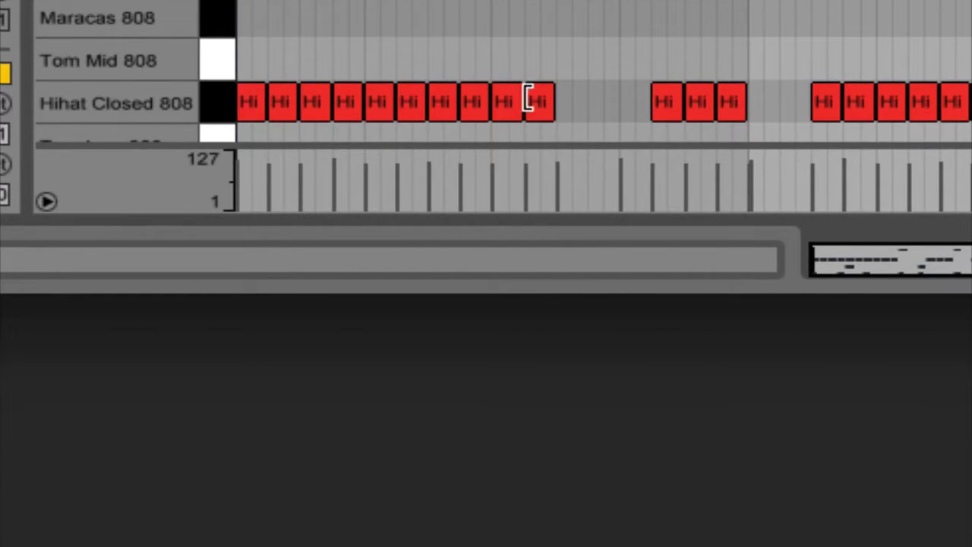
{"action": "left_click", "coordinate": [516, 95]}
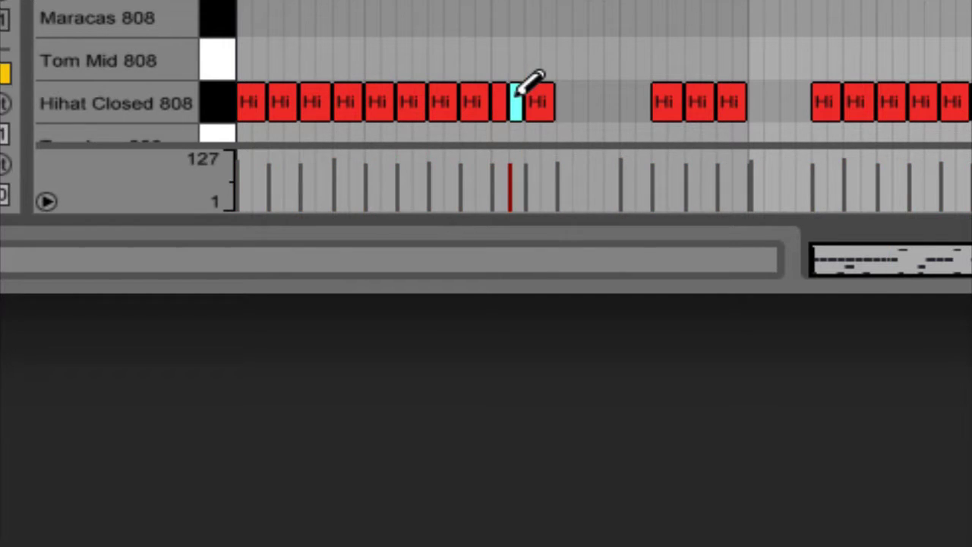
{"action": "left_click", "coordinate": [691, 98]}
{"action": "left_click", "coordinate": [707, 99]}
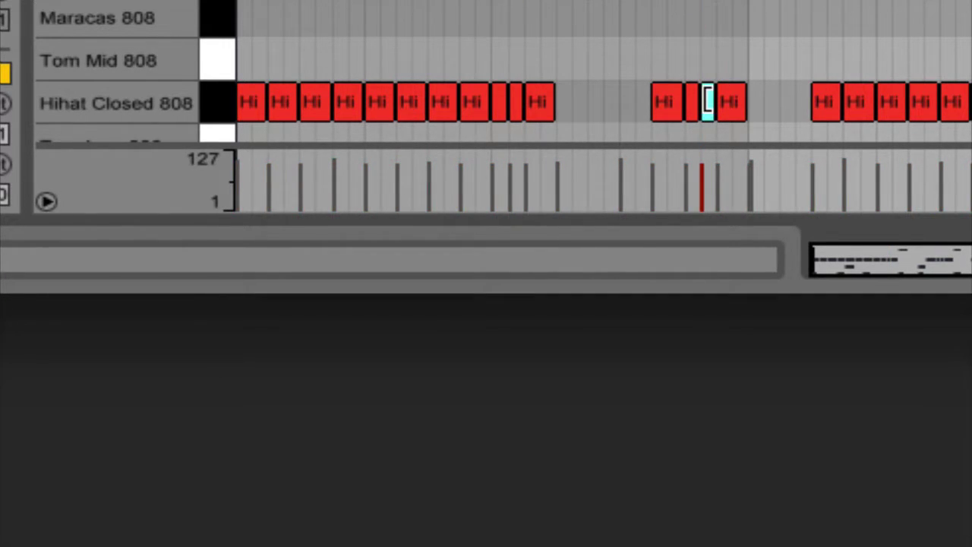
Split the bar 2 Hihat Closed 808 notes at 2.2.2 and 2.3.1 into pairs of 1/32 notes.
{"action": "left_click", "coordinate": [937, 101]}
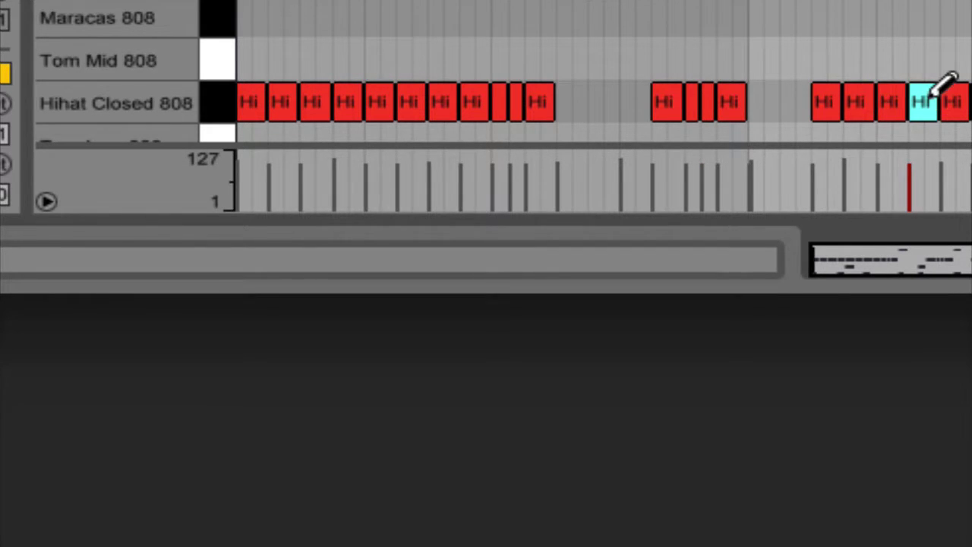
{"action": "left_click", "coordinate": [915, 101]}
{"action": "left_click", "coordinate": [931, 101]}
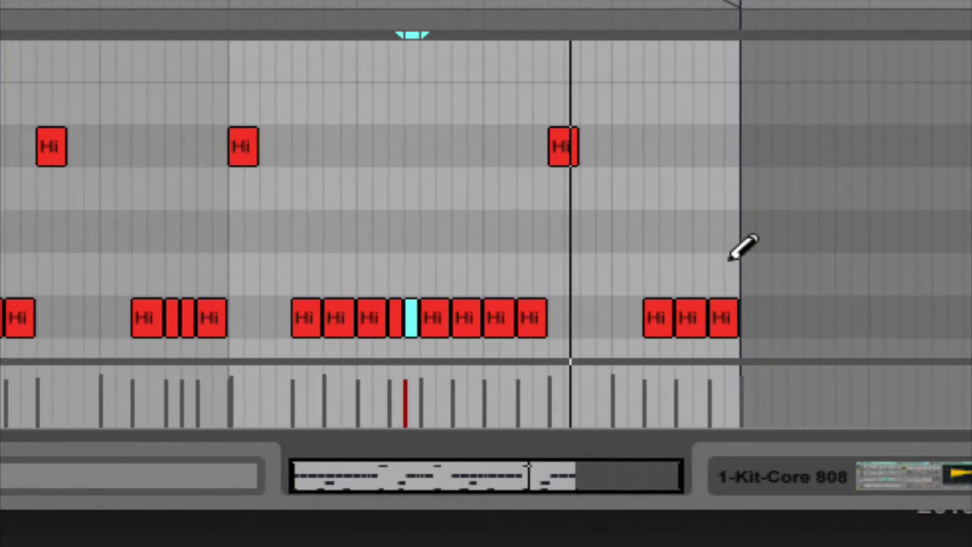
{"action": "left_click", "coordinate": [516, 311]}
{"action": "left_click", "coordinate": [509, 315]}
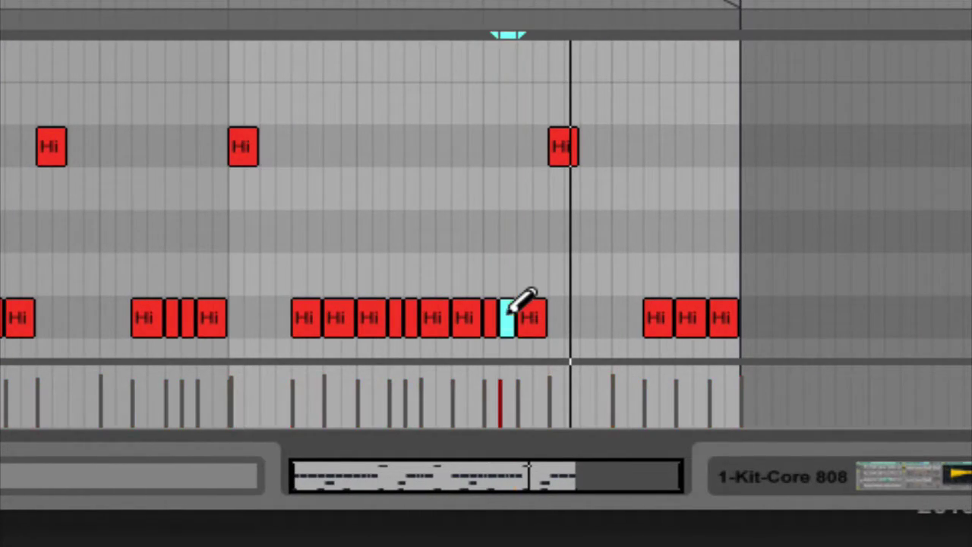
Split the bar 2 Hihat Closed 808 note at 2.3.2 into a pair of 1/32 notes.
{"action": "left_click_drag", "start_coordinate": [546, 316], "coordinate": [526, 315]}
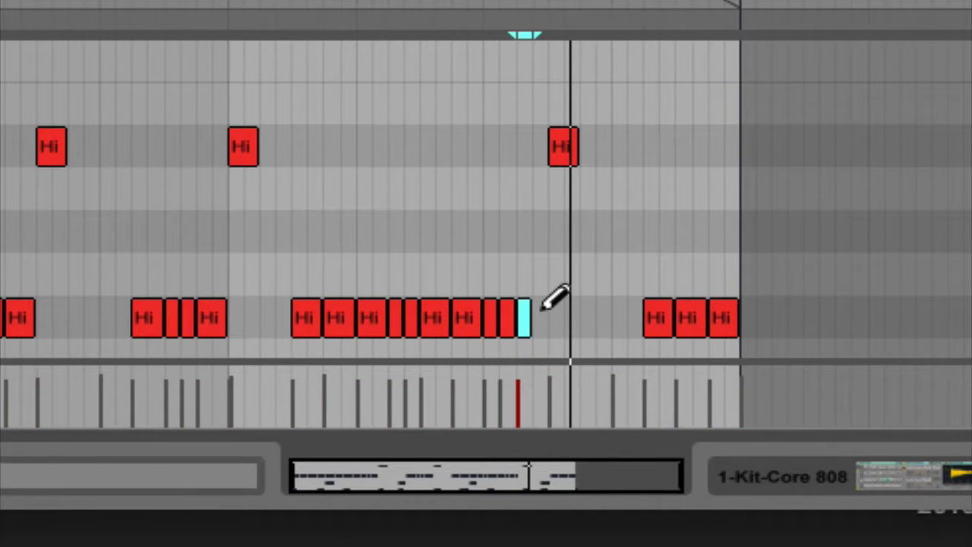
{"action": "left_click", "coordinate": [538, 315]}
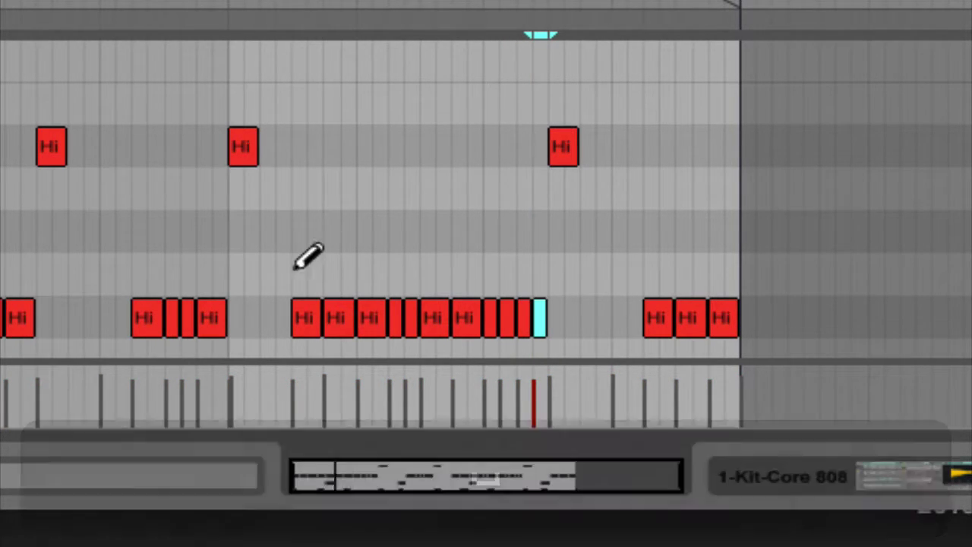
{"action": "key", "text": "alt+super+8"}
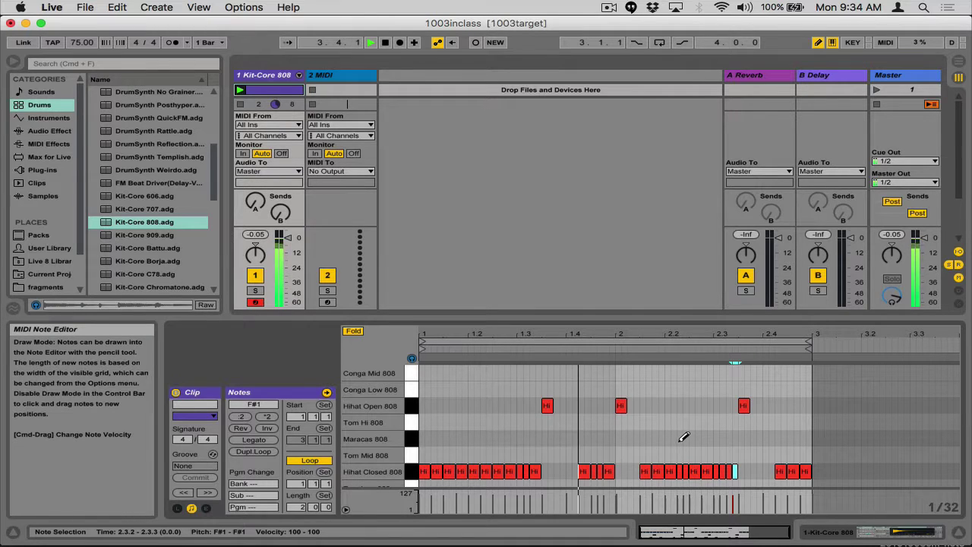
{"action": "scroll", "coordinate": [562, 427], "scroll_direction": "down", "scroll_amount": 1}
{"action": "scroll", "coordinate": [562, 428], "scroll_direction": "down", "scroll_amount": 2}
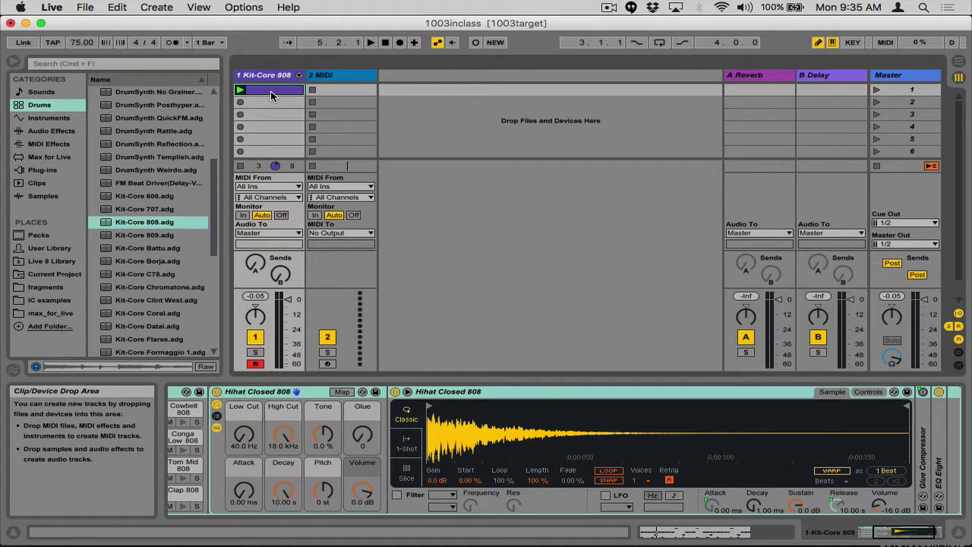
Rename the Kit-Core 808 track's clip in scene 1 as "full beat".
{"action": "key", "text": "super+r"}
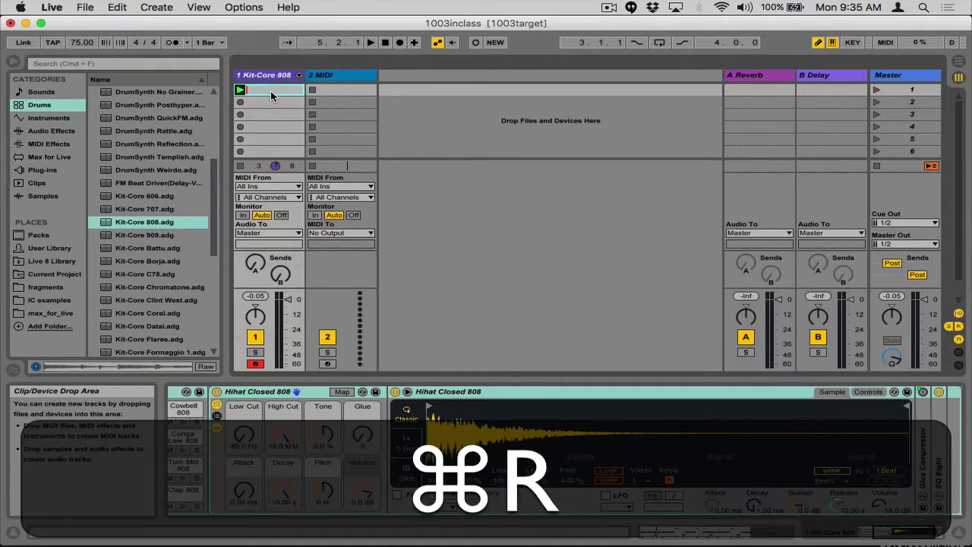
{"action": "type", "text": "full"}
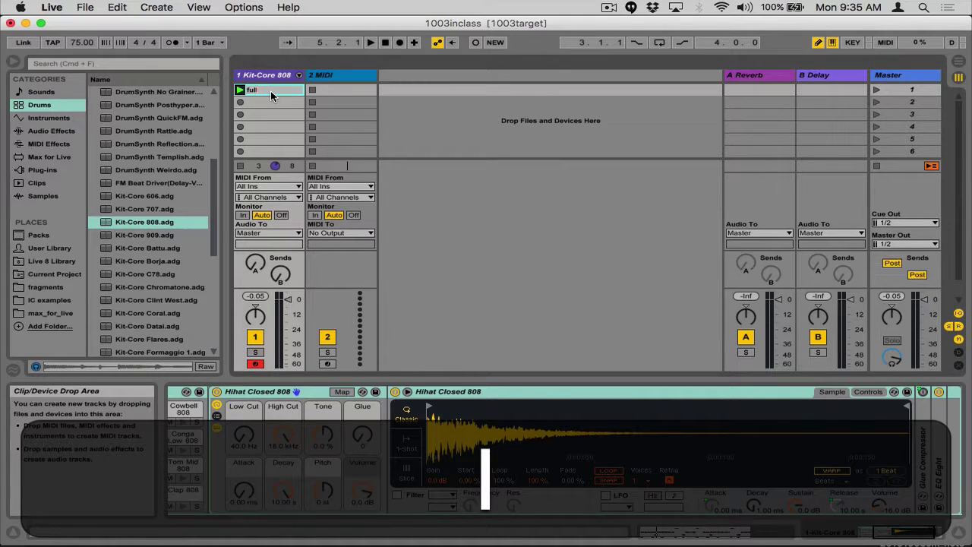
{"action": "type", "text": " beat"}
{"action": "key", "text": "Return"}
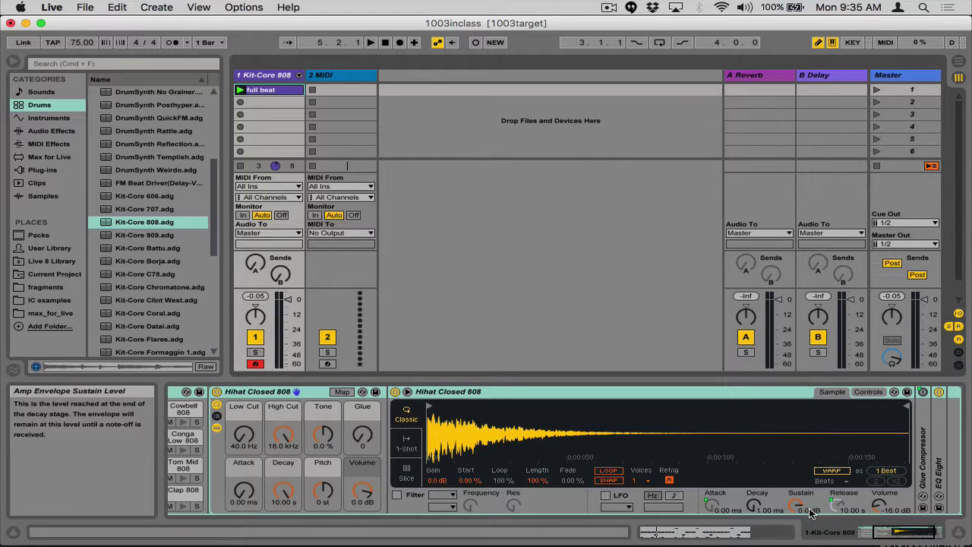
Show the full beat clip's envelopes and look through the devices and controls available for automation.
{"action": "left_click", "coordinate": [768, 534]}
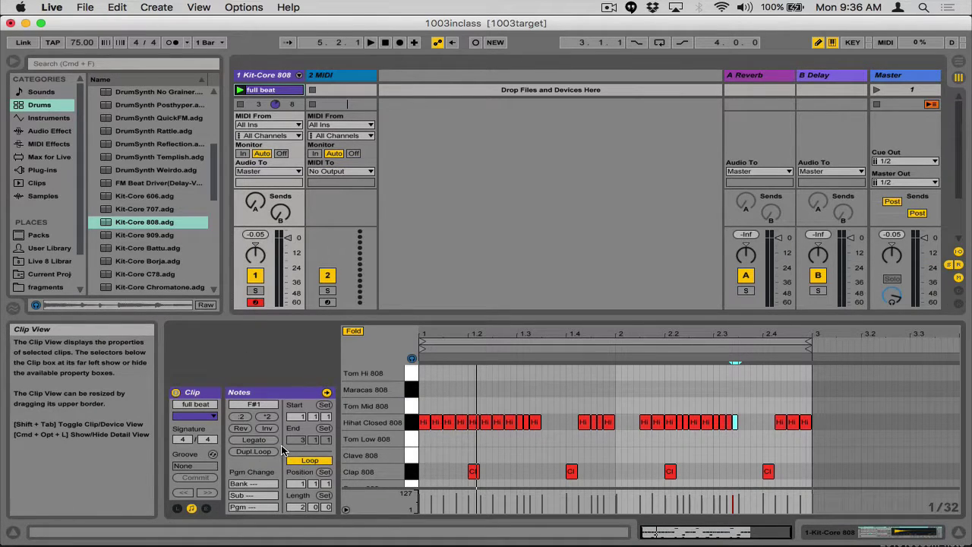
{"action": "key", "text": "alt+super+8"}
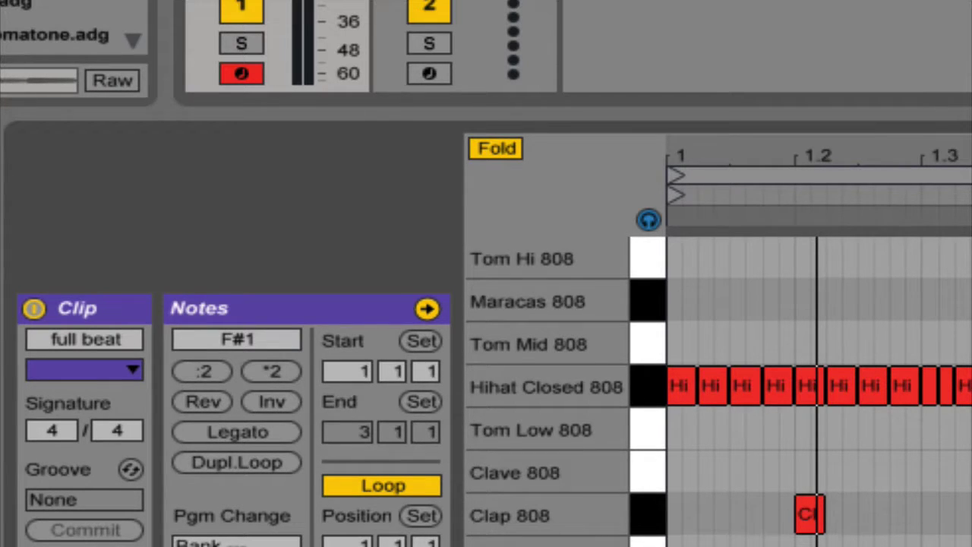
{"action": "left_click", "coordinate": [426, 308]}
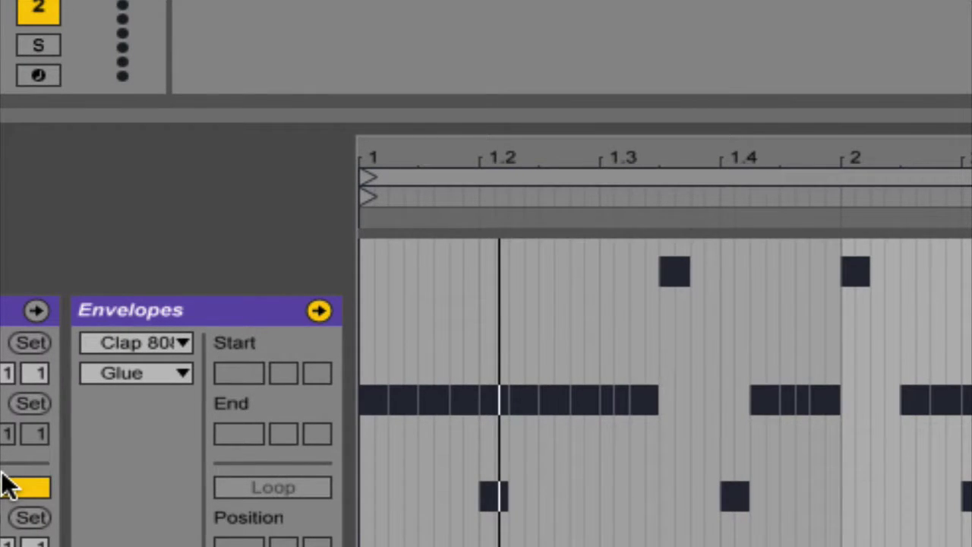
{"action": "left_click", "coordinate": [169, 377]}
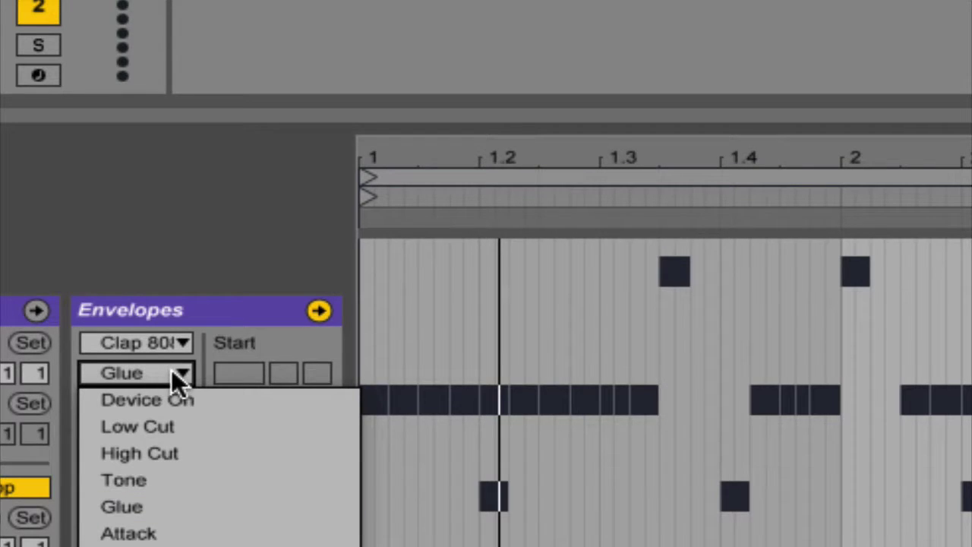
{"action": "left_click", "coordinate": [163, 341]}
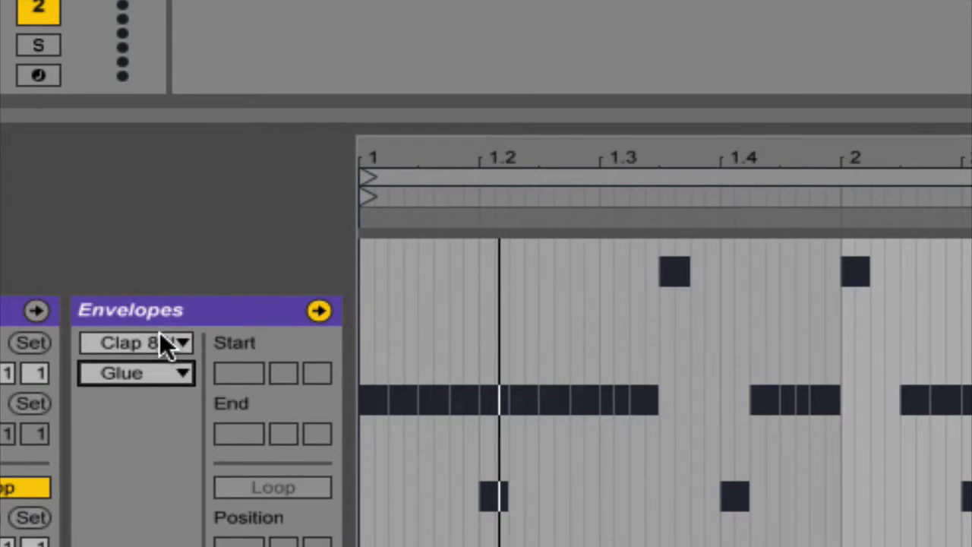
{"action": "left_click", "coordinate": [163, 341]}
{"action": "mouse_move", "coordinate": [195, 2]}
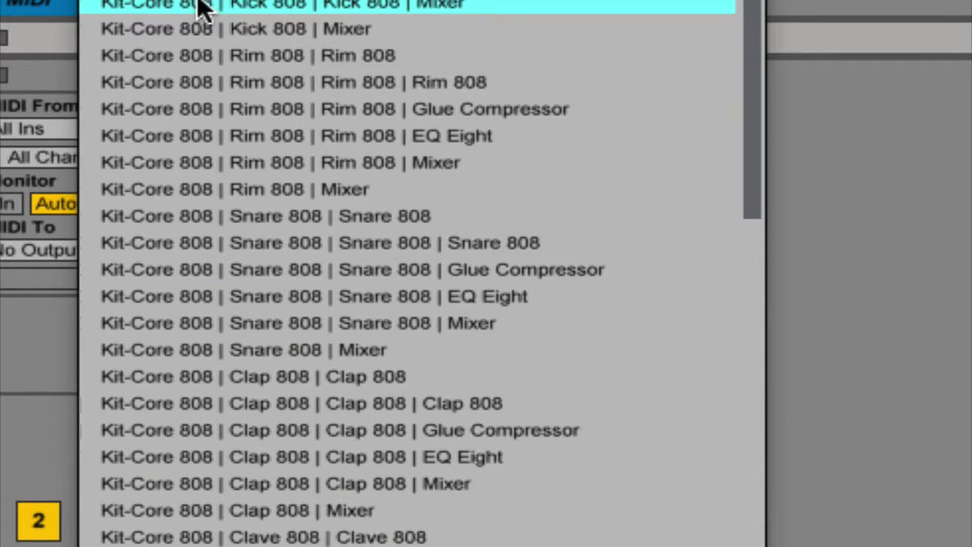
{"action": "left_click", "coordinate": [145, 349]}
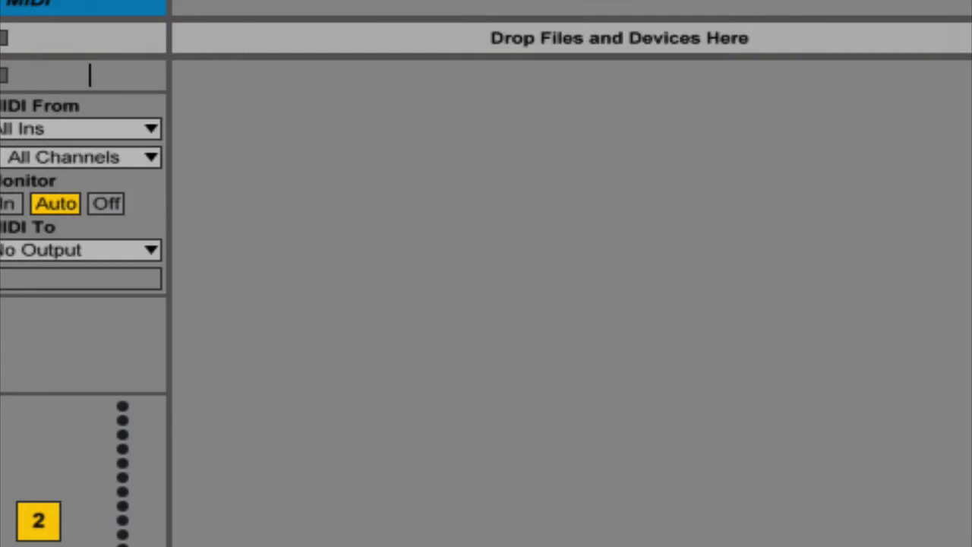
{"action": "key", "text": "alt+super+8"}
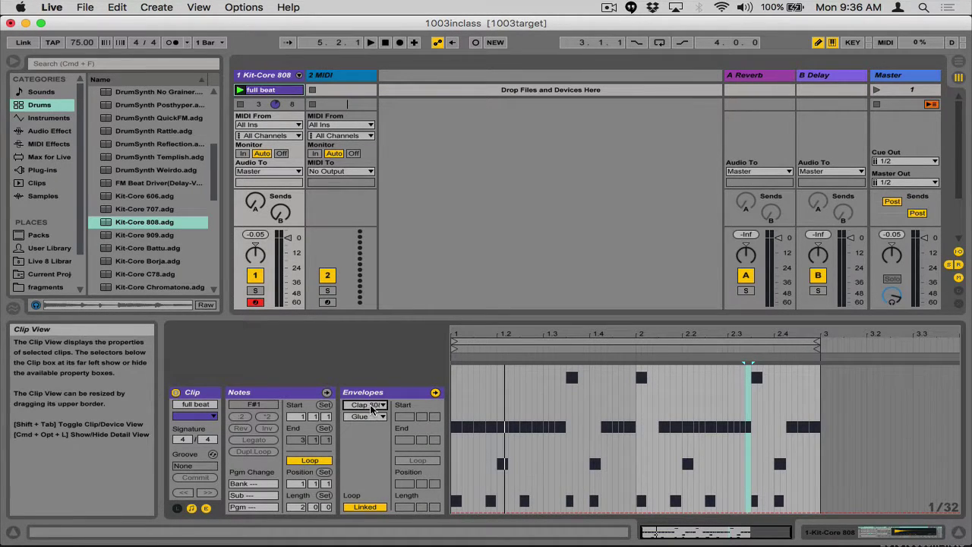
Choose MIDI Ctrl and Pitch Bend as the envelope shown for the full beat clip.
{"action": "left_click", "coordinate": [374, 409]}
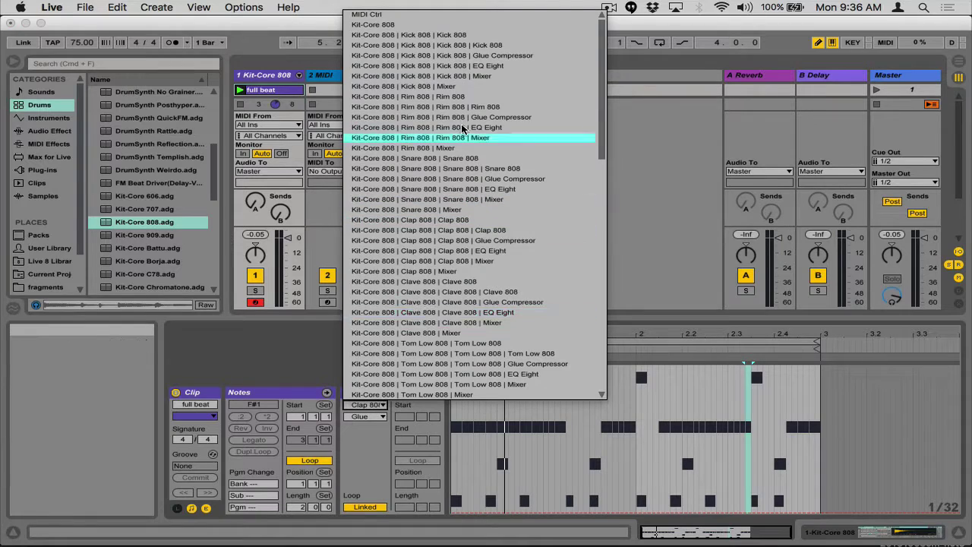
{"action": "left_click", "coordinate": [429, 15]}
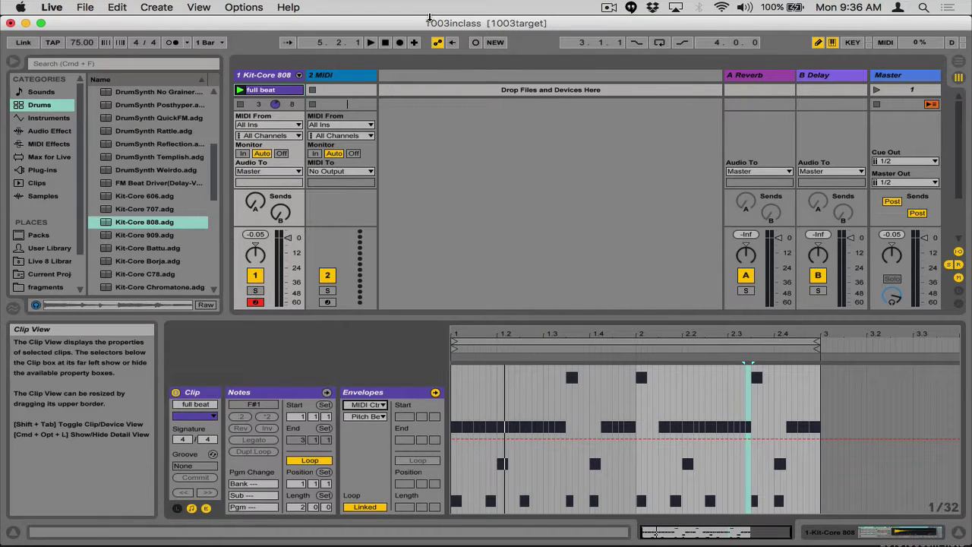
{"action": "left_click", "coordinate": [366, 406]}
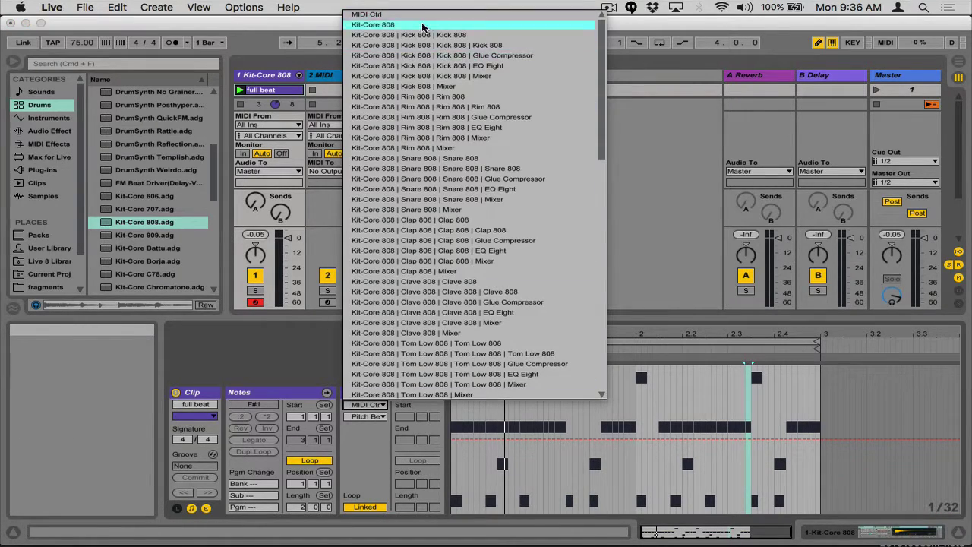
{"action": "left_click", "coordinate": [407, 343]}
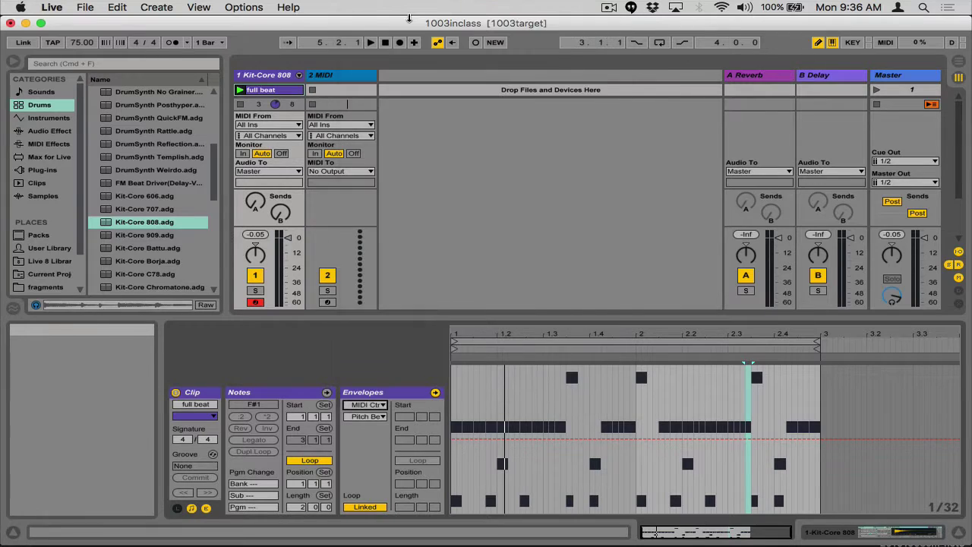
{"action": "left_click", "coordinate": [369, 417]}
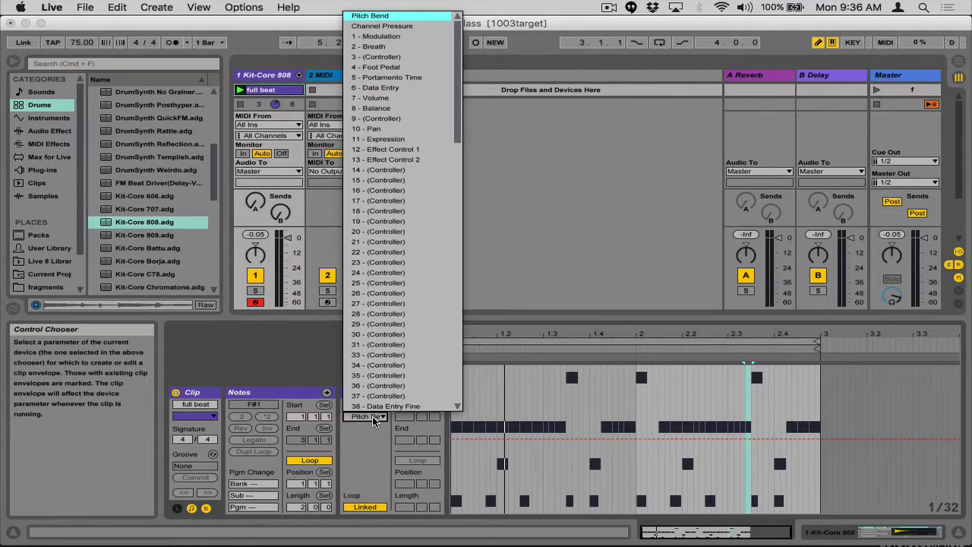
{"action": "left_click", "coordinate": [404, 17]}
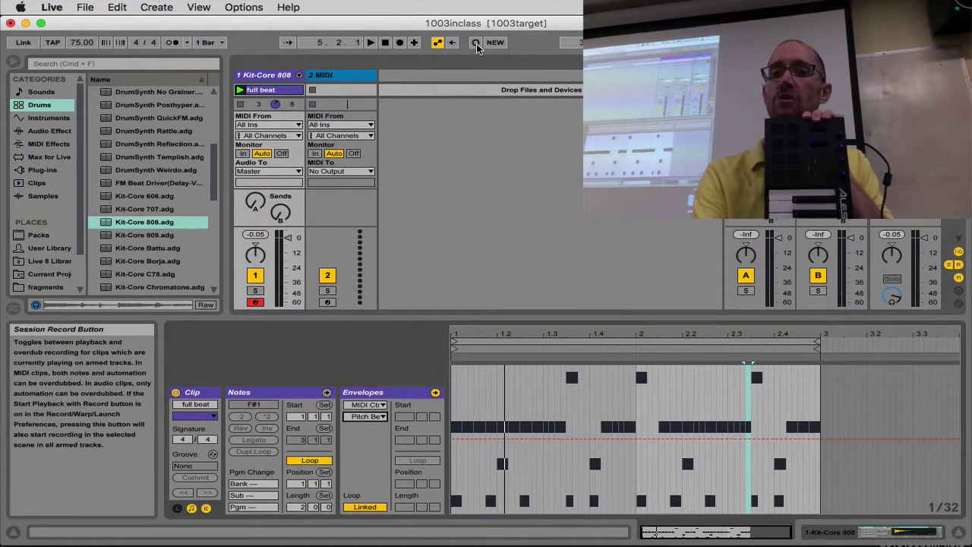
Overdub up and down pitch bend movements into the full beat clip across both bars and play the recording back.
{"action": "left_click", "coordinate": [476, 43]}
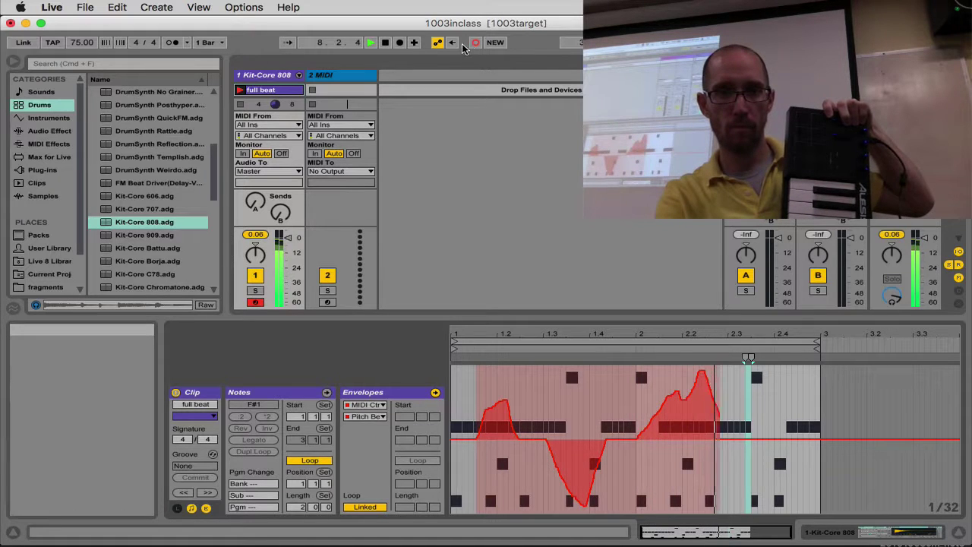
{"action": "left_click", "coordinate": [476, 42]}
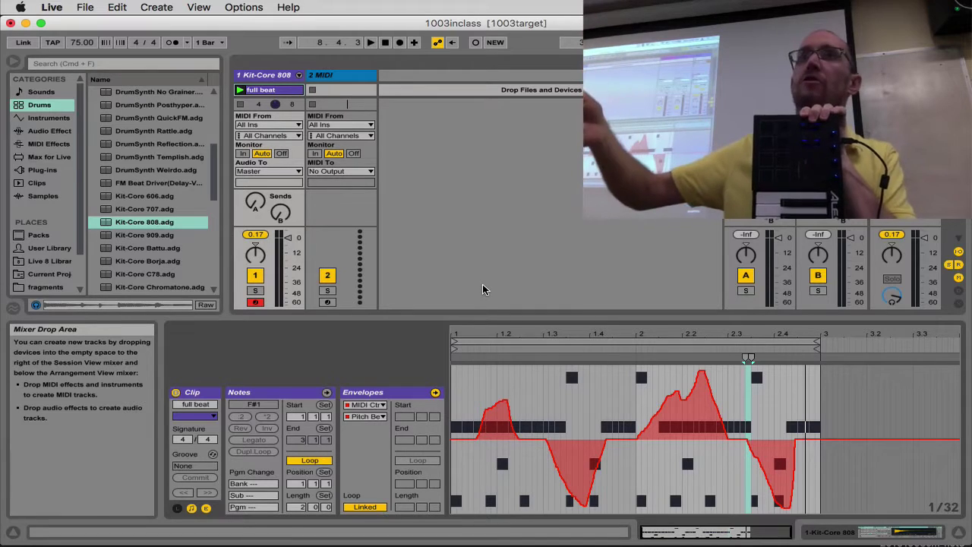
{"action": "left_click", "coordinate": [372, 44]}
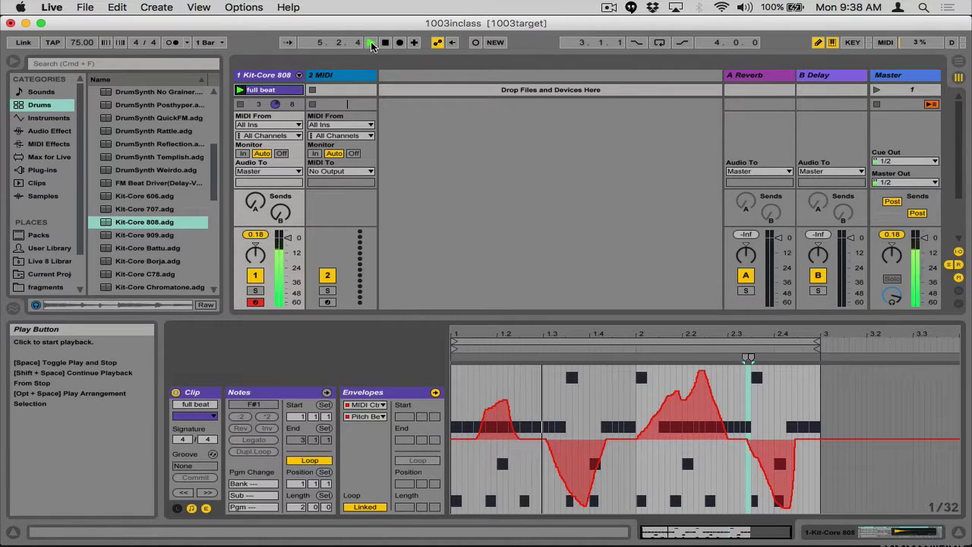
{"action": "left_click", "coordinate": [385, 43]}
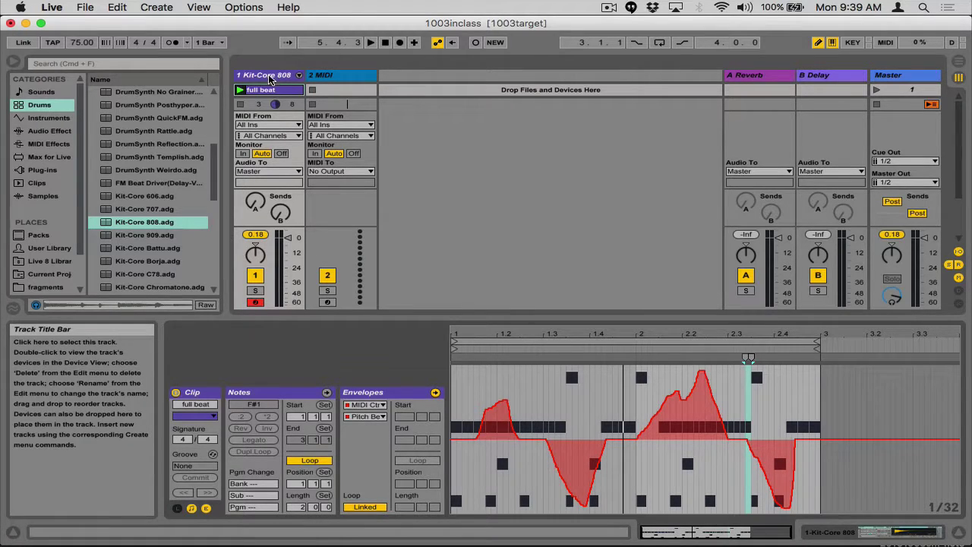
Show the Kit-Core 808 devices, reset playback to the start, and copy the full beat clip into scenes 2, 3 and 4.
{"action": "double_click", "coordinate": [275, 77]}
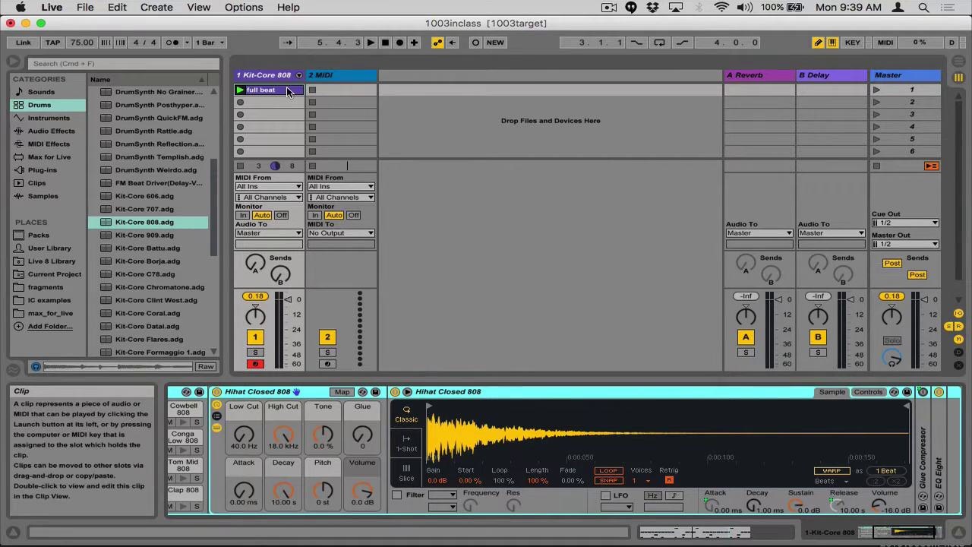
{"action": "left_click", "coordinate": [384, 43]}
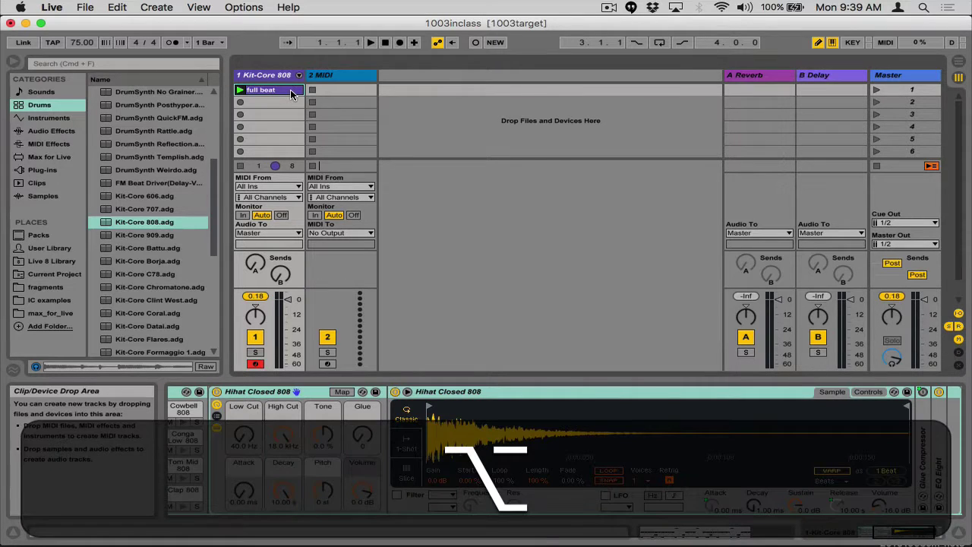
{"action": "left_click_drag", "start_coordinate": [290, 95], "coordinate": [288, 126]}
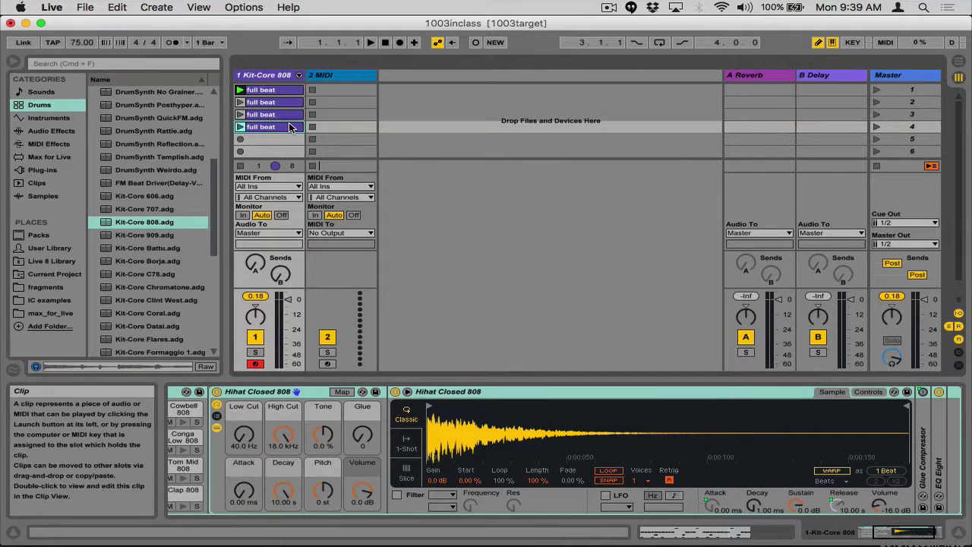
Open the notes of the full beat copy in scene 2 and delete all its Clap 808 notes.
{"action": "left_click", "coordinate": [284, 104]}
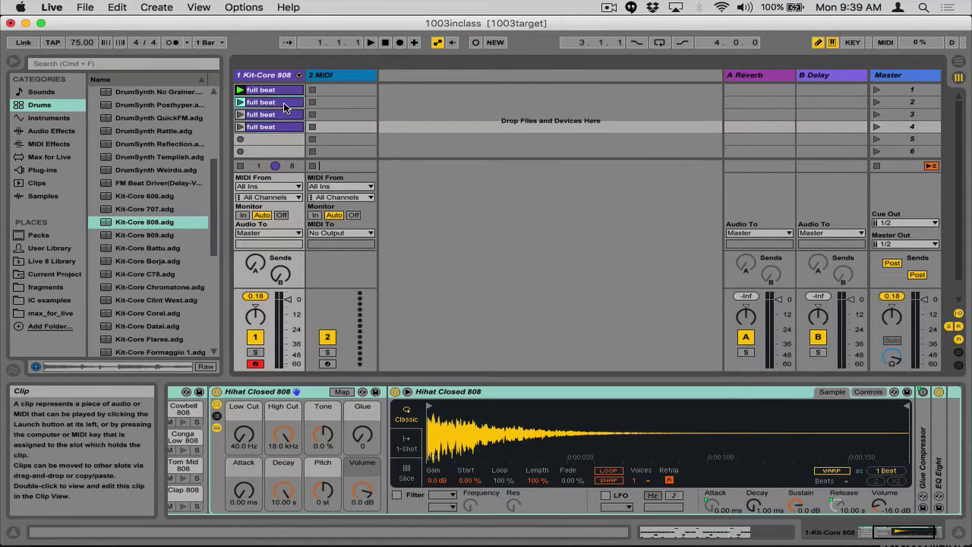
{"action": "double_click", "coordinate": [284, 106]}
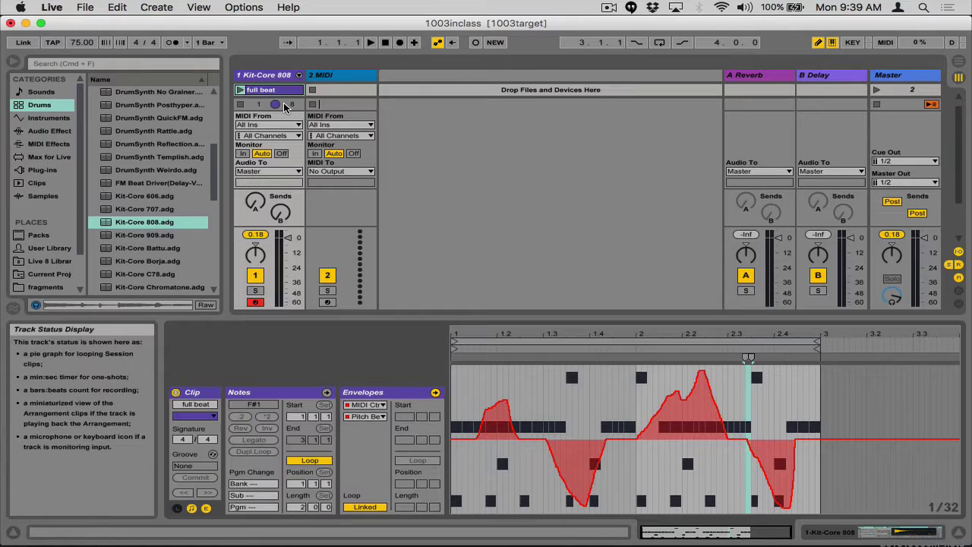
{"action": "left_click", "coordinate": [205, 508]}
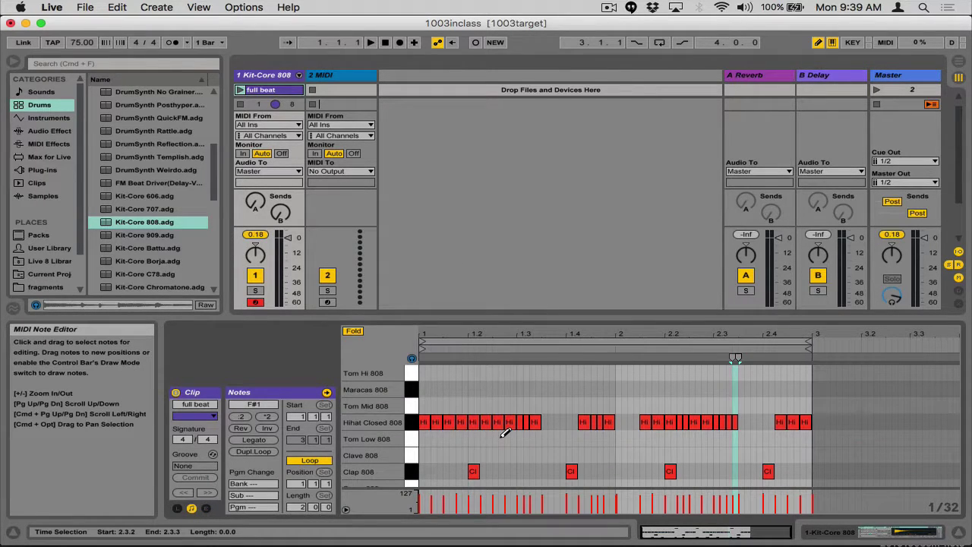
{"action": "scroll", "coordinate": [505, 433], "scroll_direction": "down", "scroll_amount": 3}
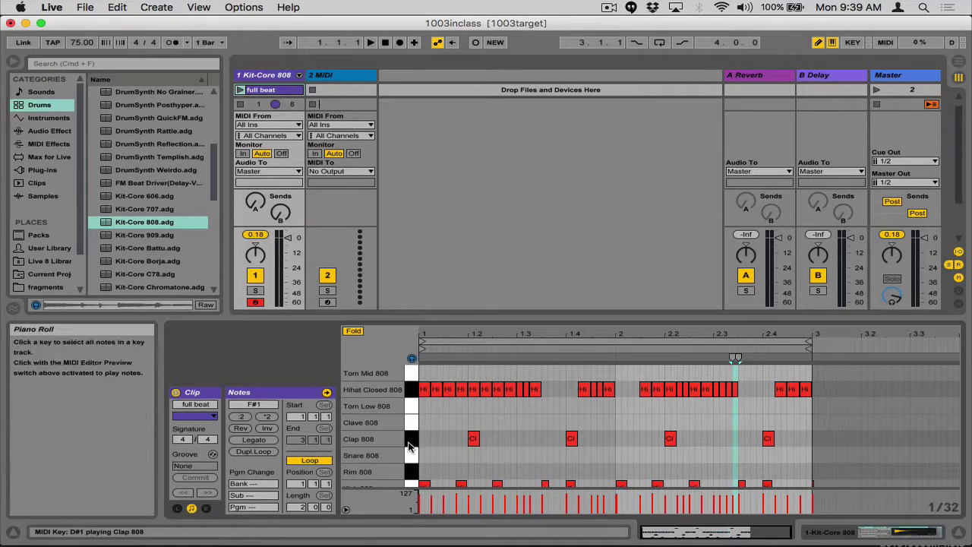
{"action": "left_click", "coordinate": [411, 440]}
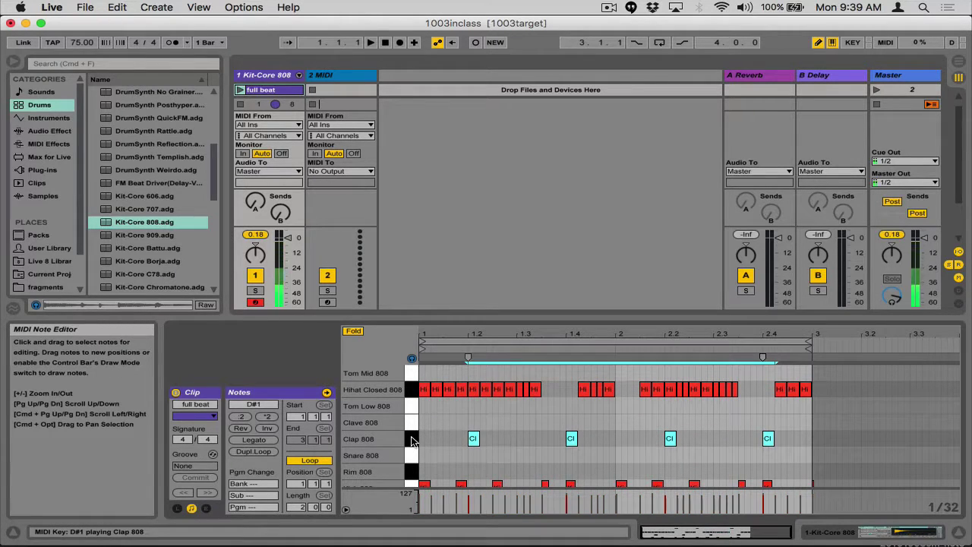
{"action": "key", "text": "BackSpace"}
Delete all Kick 808 notes from the scene 2 clip.
{"action": "scroll", "coordinate": [411, 440], "scroll_direction": "down", "scroll_amount": 1}
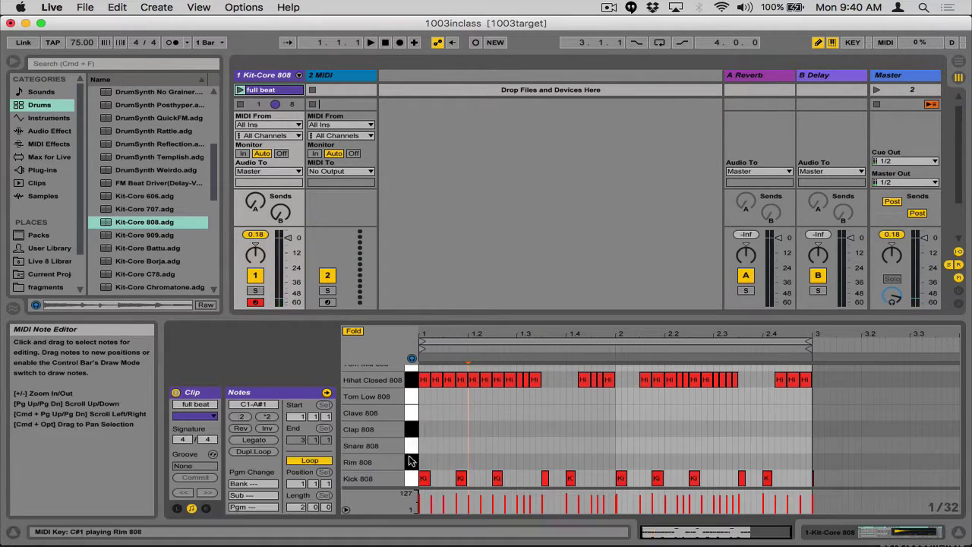
{"action": "left_click", "coordinate": [411, 479]}
{"action": "key", "text": "BackSpace"}
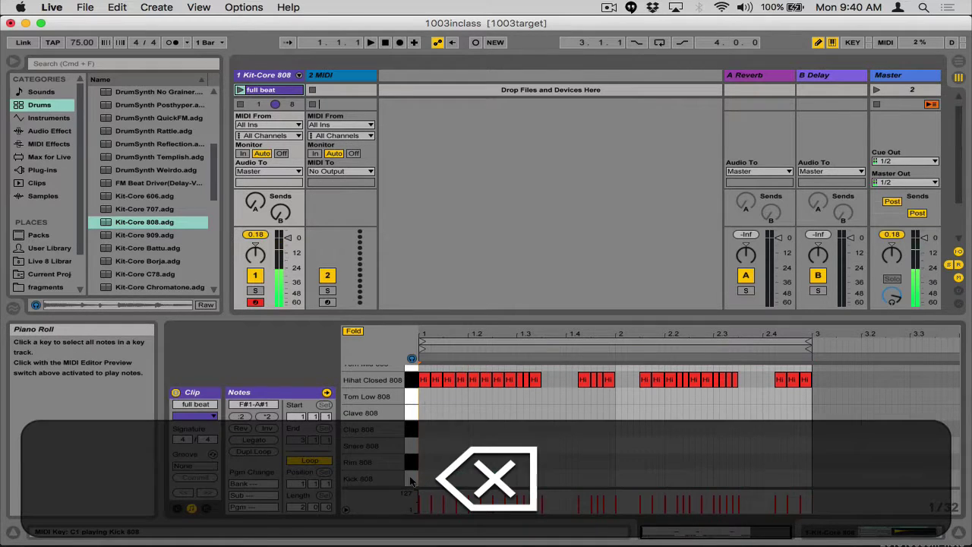
Rename the scene 2 clip on the Kit-Core 808 track as "hihat only".
{"action": "scroll", "coordinate": [410, 482], "scroll_direction": "up", "scroll_amount": 4}
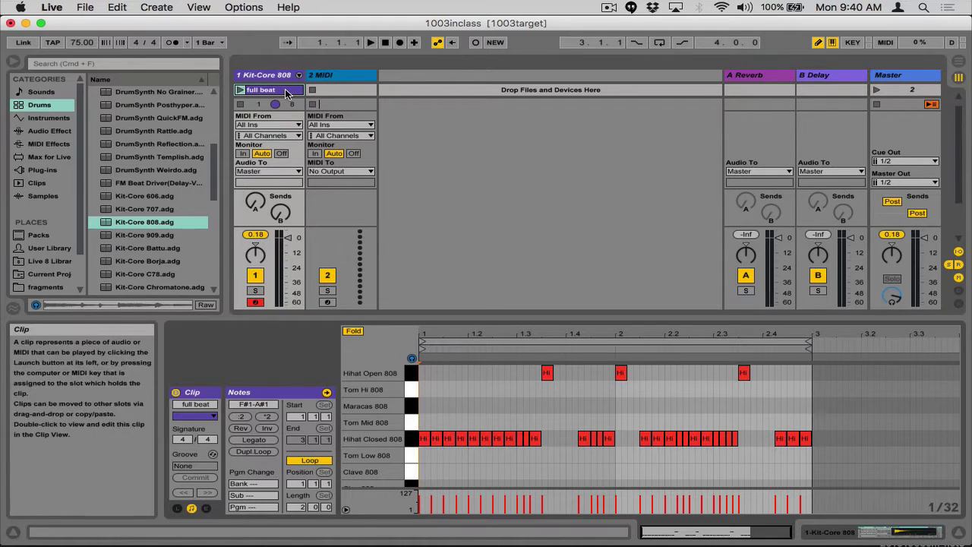
{"action": "key", "text": "super+r"}
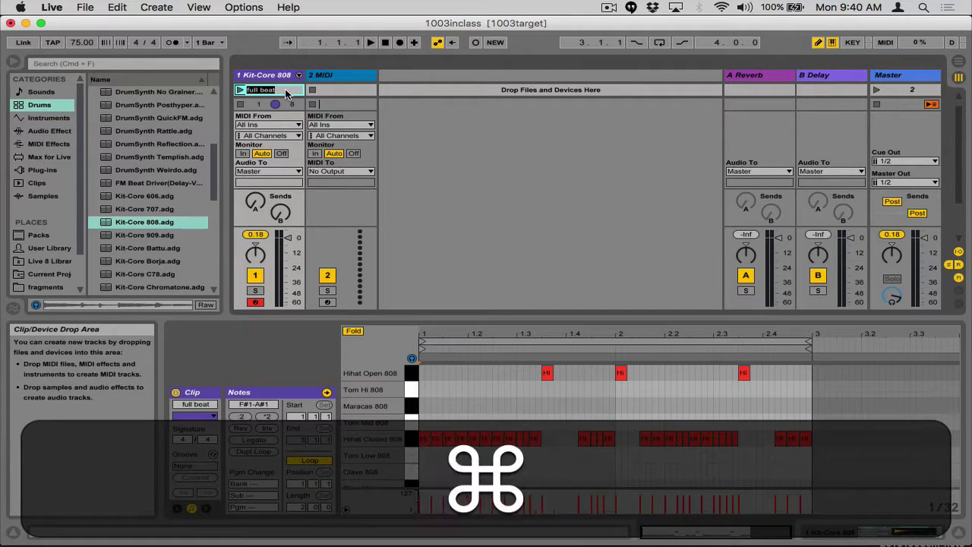
{"action": "type", "text": "hihat only"}
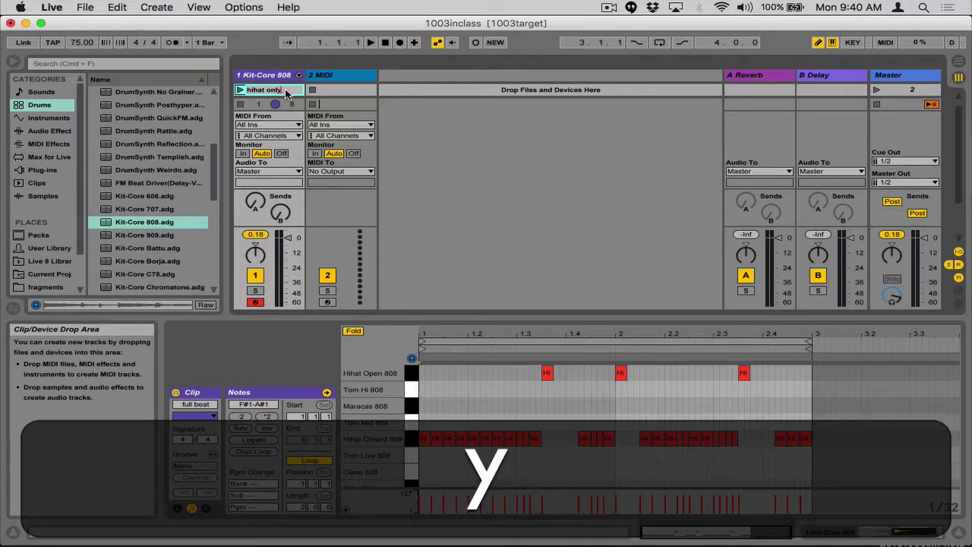
{"action": "key", "text": "Return"}
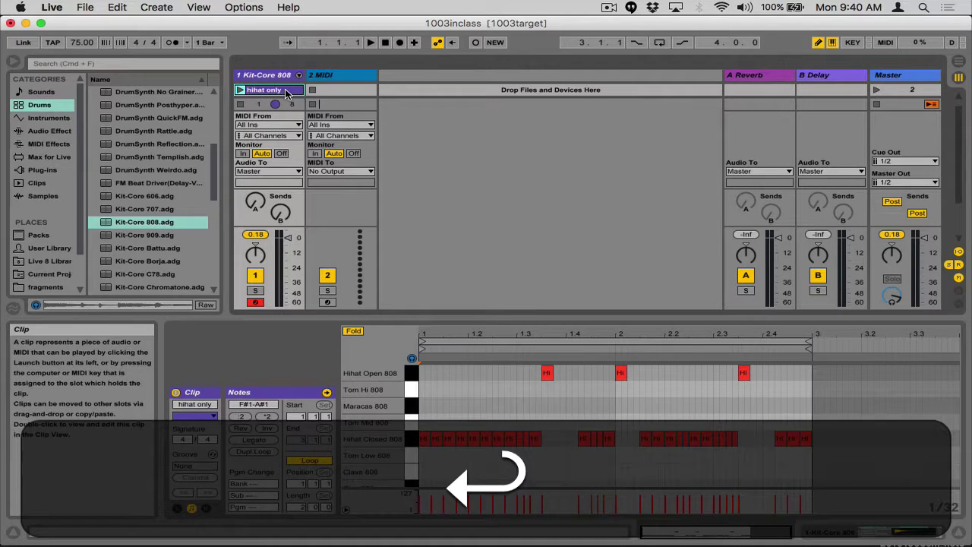
Open the full beat copy in scene 3 and delete all its Hihat Closed 808, Hihat Open 808 and Kick 808 notes.
{"action": "left_click", "coordinate": [279, 76]}
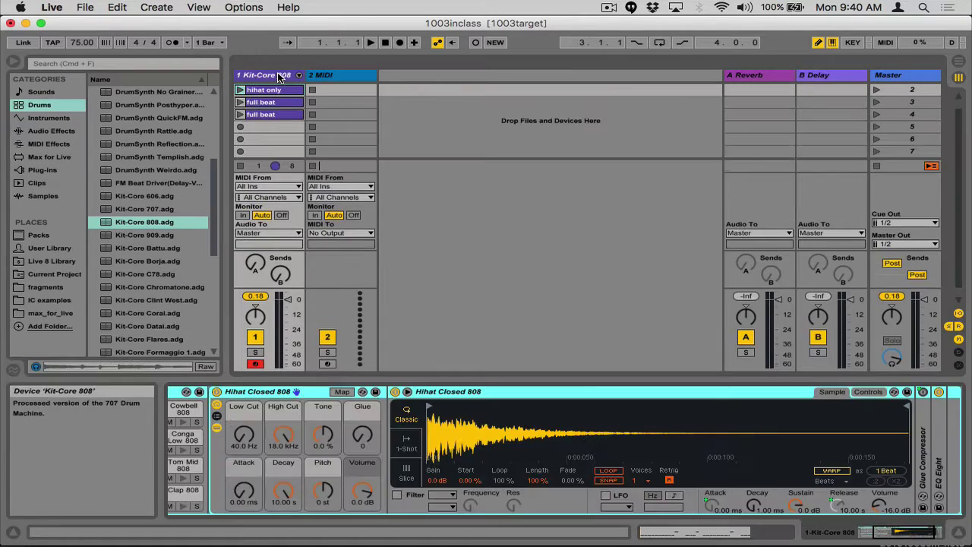
{"action": "left_click", "coordinate": [277, 102]}
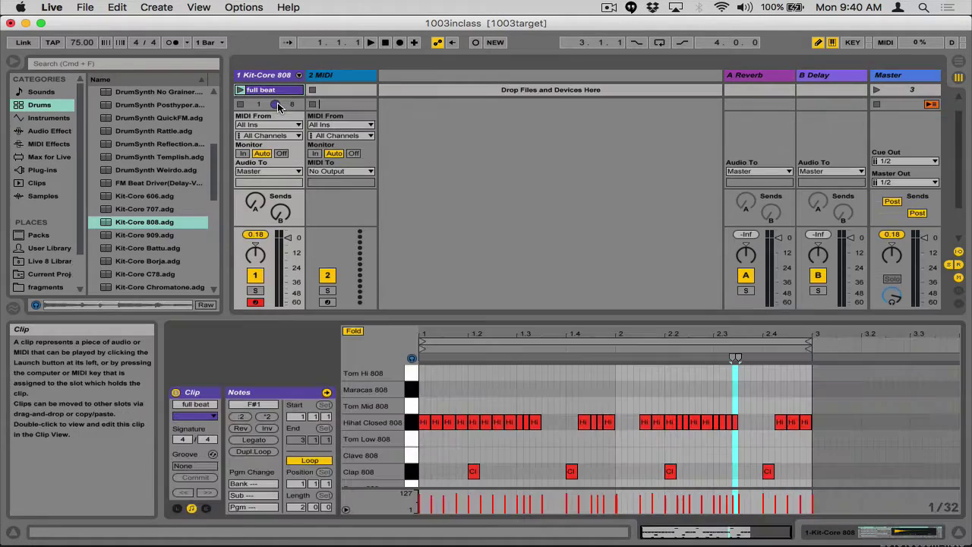
{"action": "left_click", "coordinate": [410, 423]}
{"action": "key", "text": "BackSpace"}
{"action": "scroll", "coordinate": [411, 410], "scroll_direction": "up", "scroll_amount": 2}
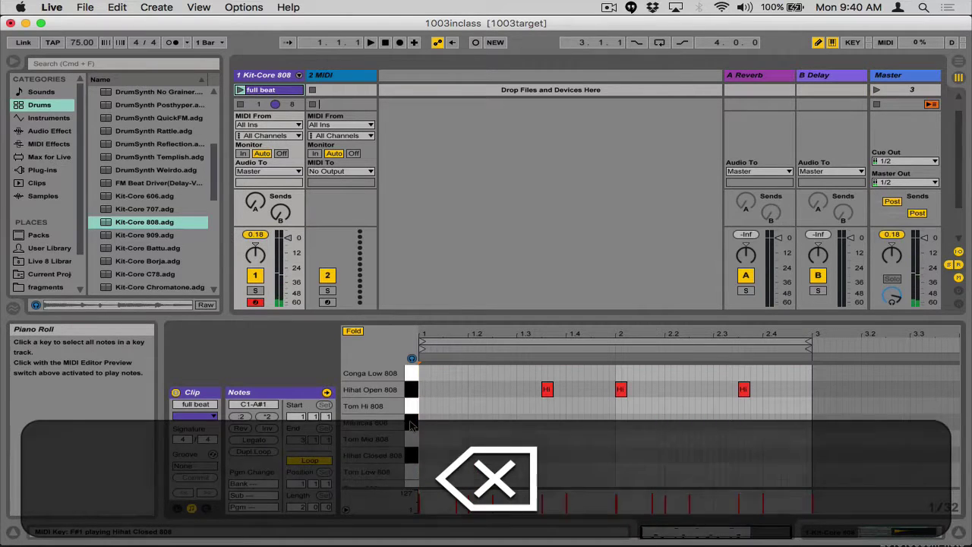
{"action": "left_click", "coordinate": [411, 395]}
{"action": "key", "text": "BackSpace"}
{"action": "scroll", "coordinate": [412, 425], "scroll_direction": "down", "scroll_amount": 5}
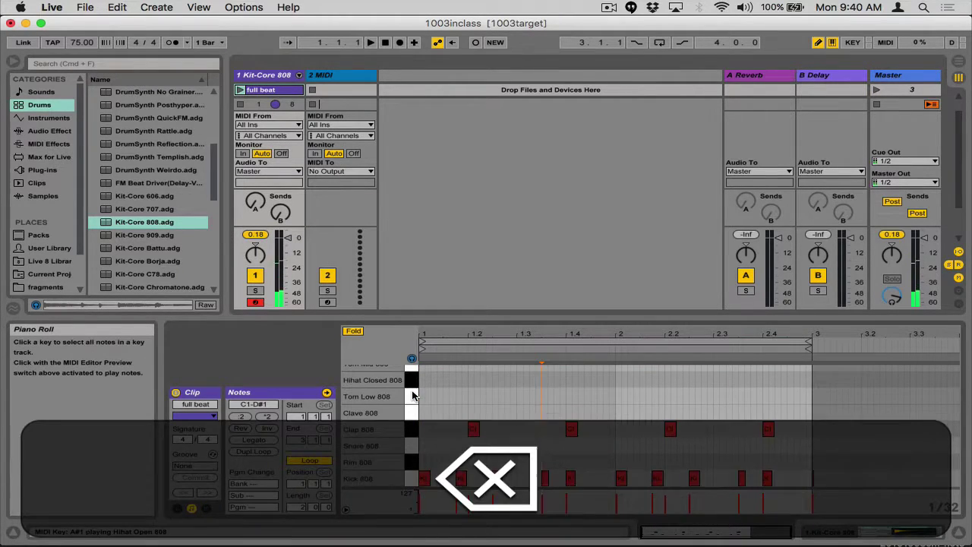
{"action": "left_click", "coordinate": [411, 479]}
{"action": "key", "text": "BackSpace"}
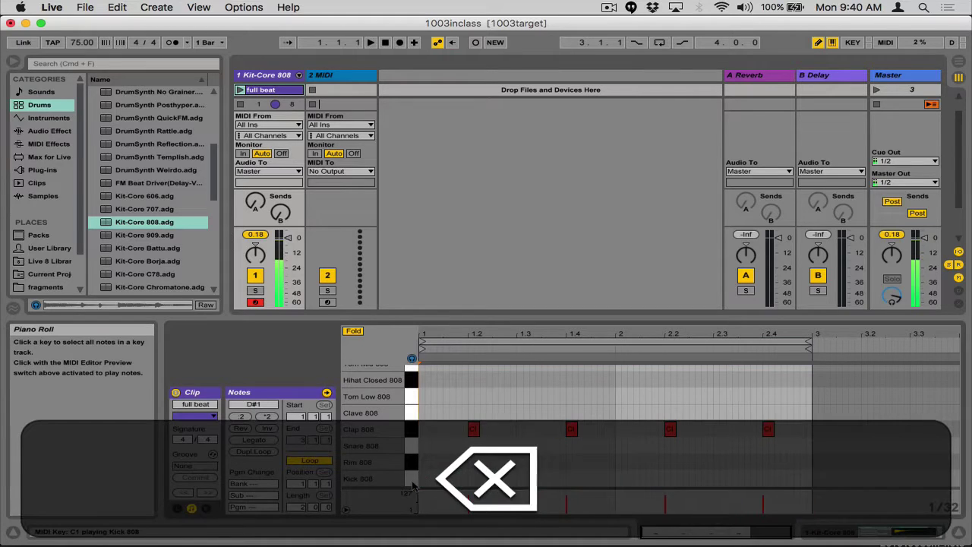
Rename the scene 3 clip as "clap only".
{"action": "left_click", "coordinate": [282, 91]}
{"action": "key", "text": "super+r"}
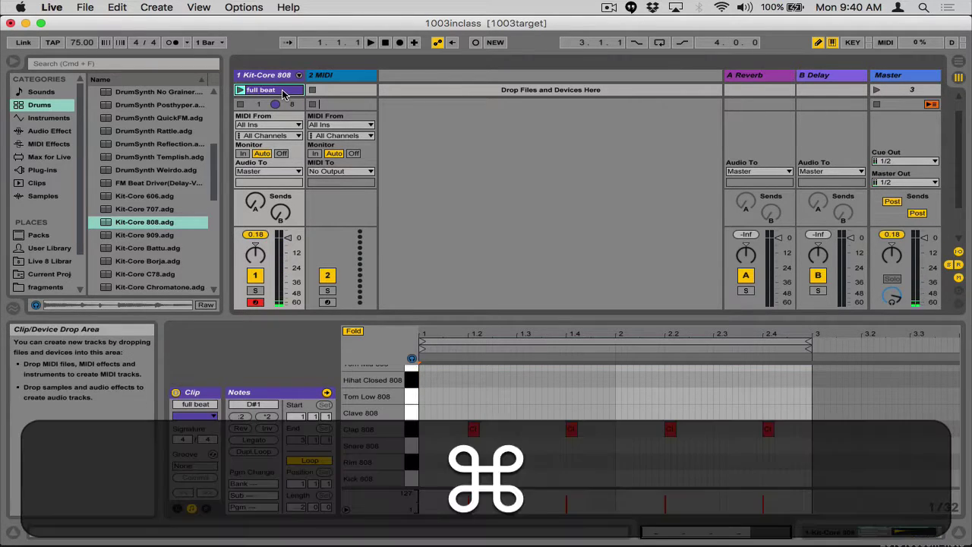
{"action": "type", "text": "clap"}
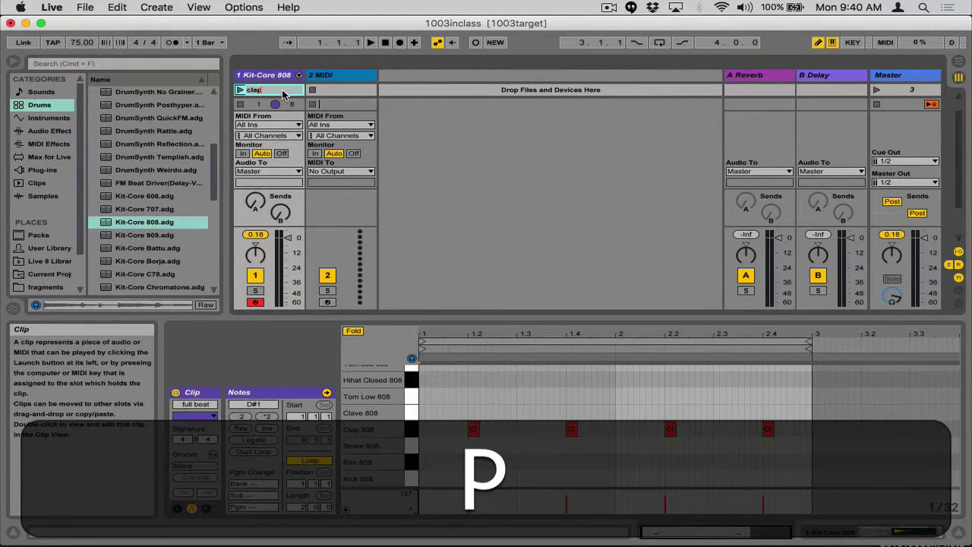
{"action": "type", "text": " only"}
{"action": "key", "text": "Return"}
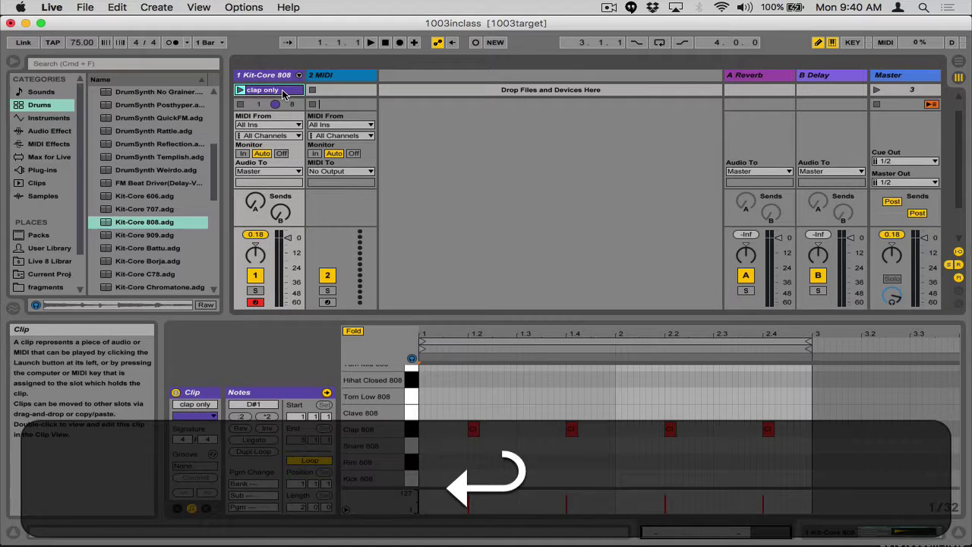
Open the full beat copy in scene 4 and delete all its Hihat Closed 808, Hihat Open 808 and Clap 808 notes.
{"action": "left_click", "coordinate": [281, 79]}
{"action": "key", "text": "super+z"}
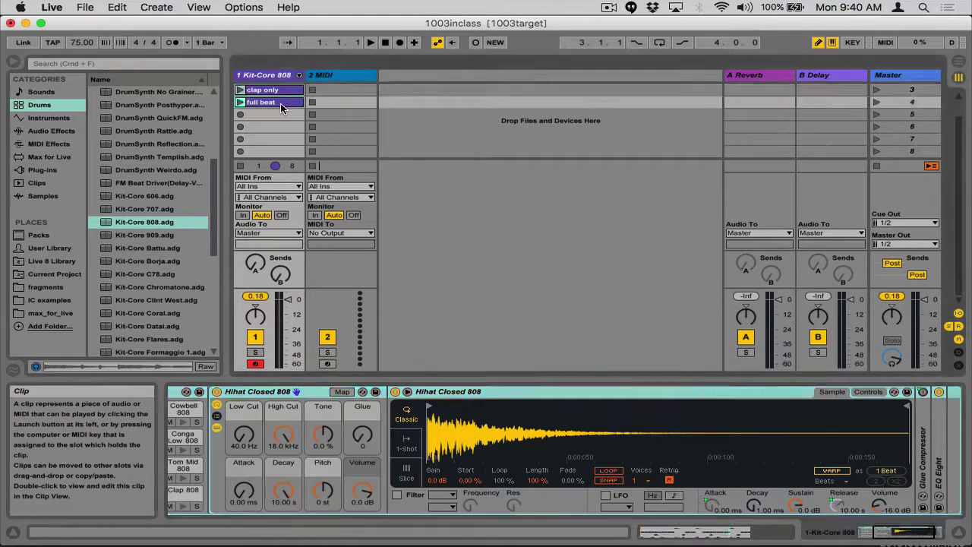
{"action": "left_click", "coordinate": [413, 422]}
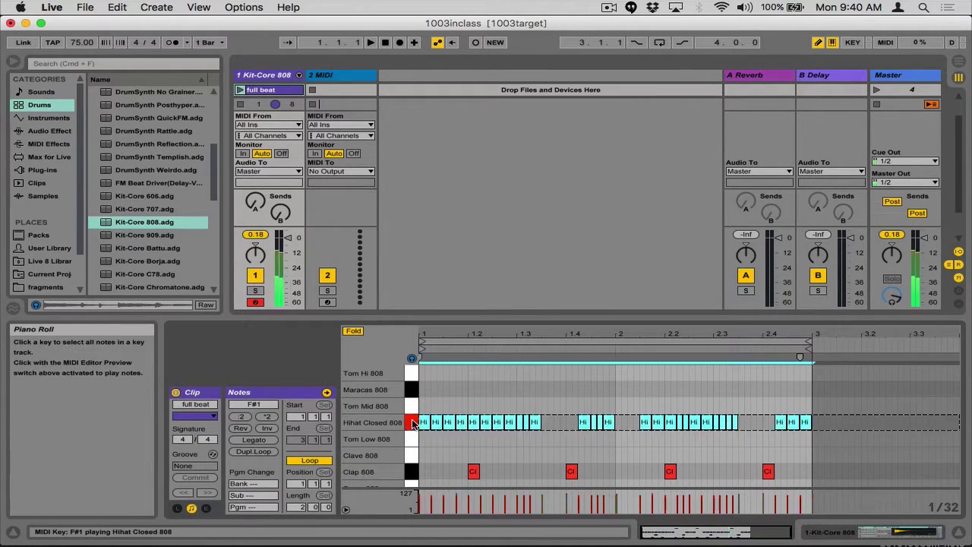
{"action": "key", "text": "BackSpace"}
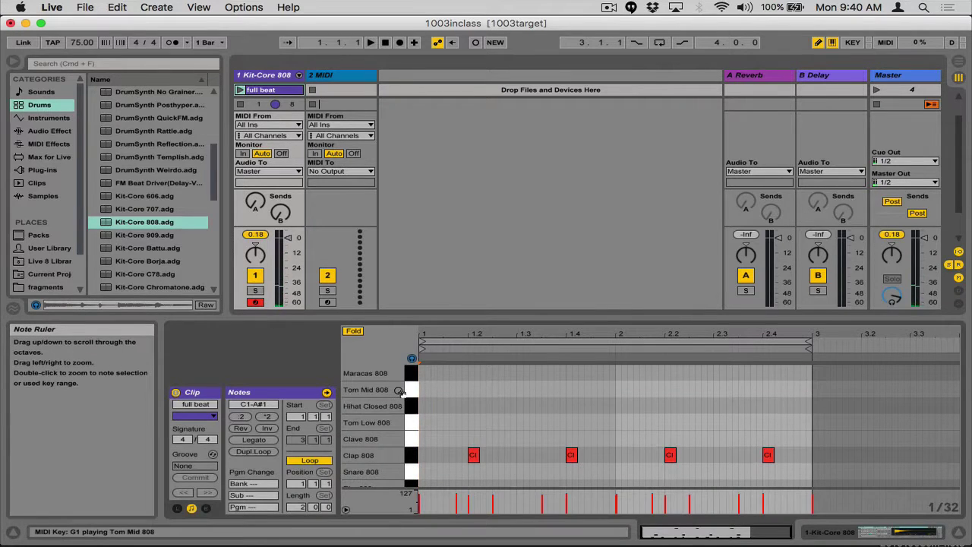
{"action": "scroll", "coordinate": [400, 390], "scroll_direction": "up", "scroll_amount": 1}
{"action": "left_click", "coordinate": [411, 372]}
{"action": "key", "text": "BackSpace"}
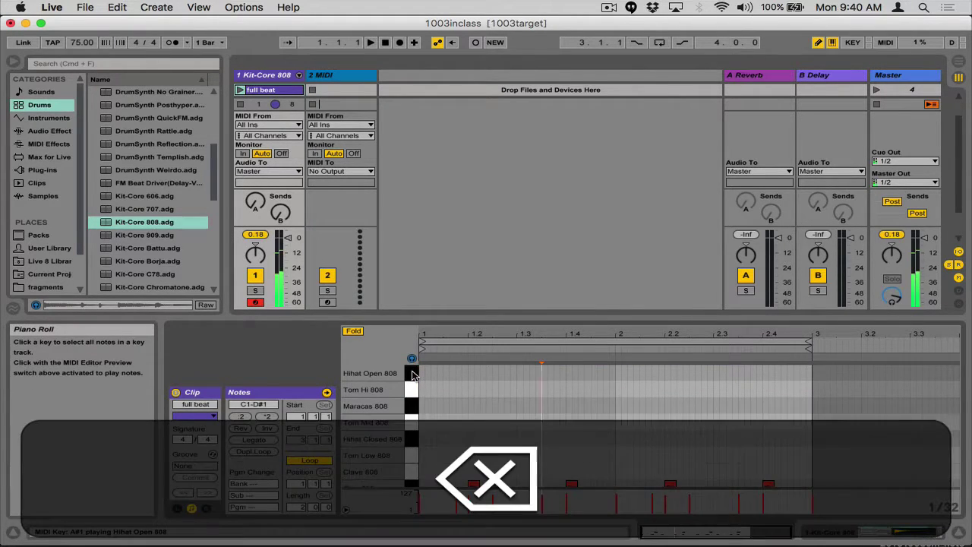
{"action": "scroll", "coordinate": [412, 376], "scroll_direction": "down", "scroll_amount": 3}
{"action": "left_click", "coordinate": [411, 431]}
{"action": "key", "text": "BackSpace"}
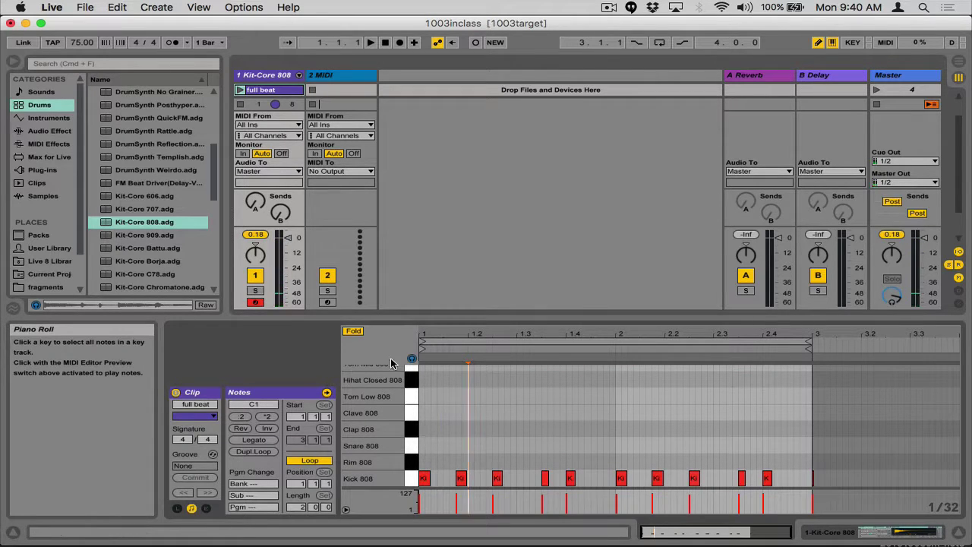
Rename the scene 4 clip as "kick only" and show the Kit-Core 808 devices with all four clips listed.
{"action": "left_click", "coordinate": [287, 91]}
{"action": "key", "text": "super+r"}
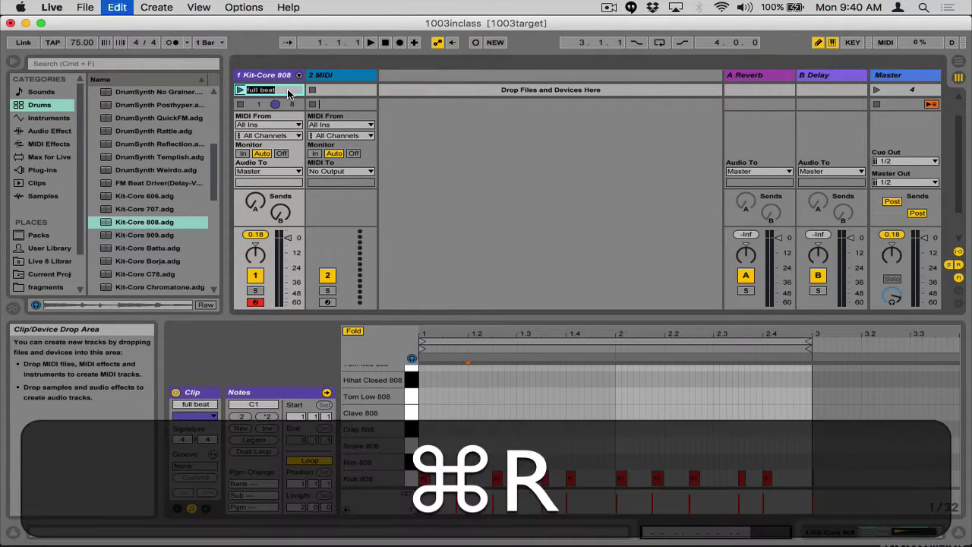
{"action": "type", "text": "kick only"}
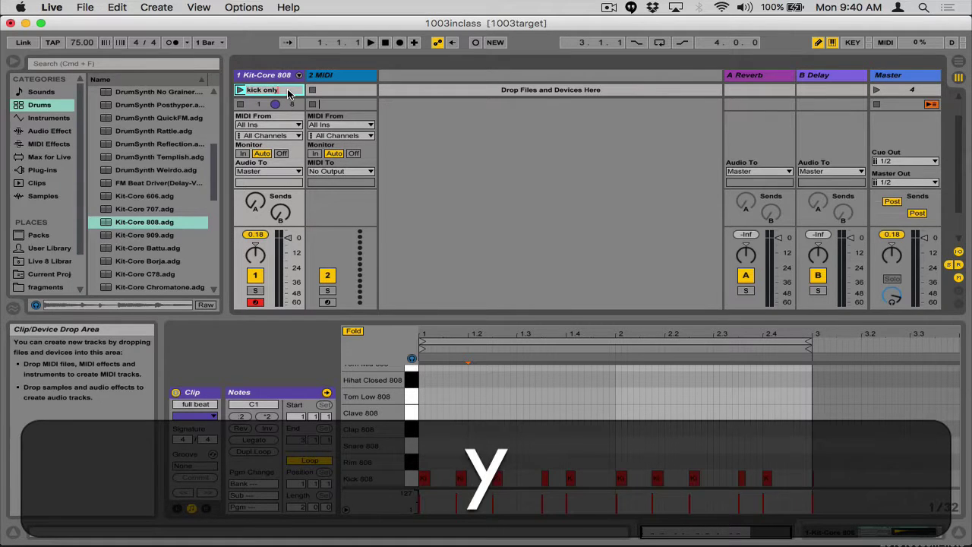
{"action": "key", "text": "Return"}
{"action": "key", "text": "shift+Tab"}
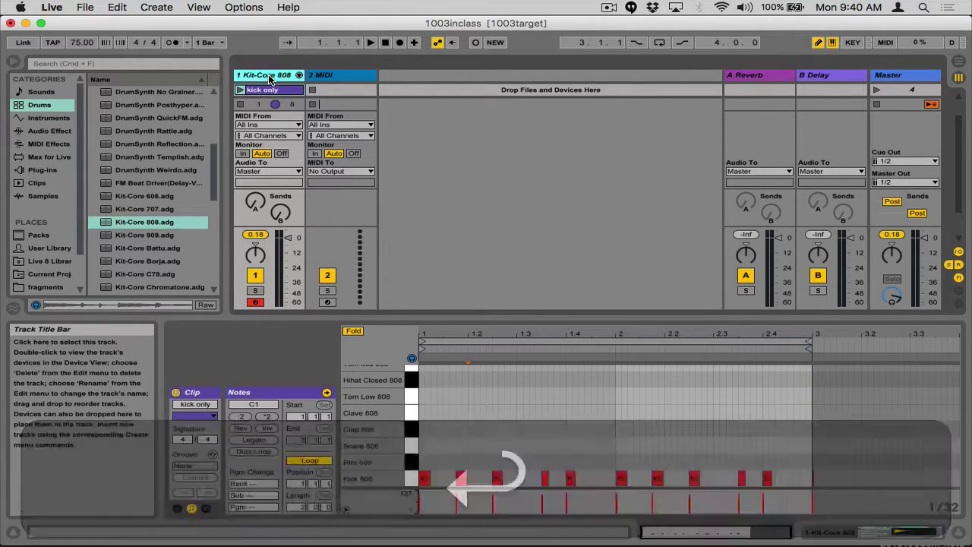
{"action": "scroll", "coordinate": [274, 143], "scroll_direction": "up", "scroll_amount": 2}
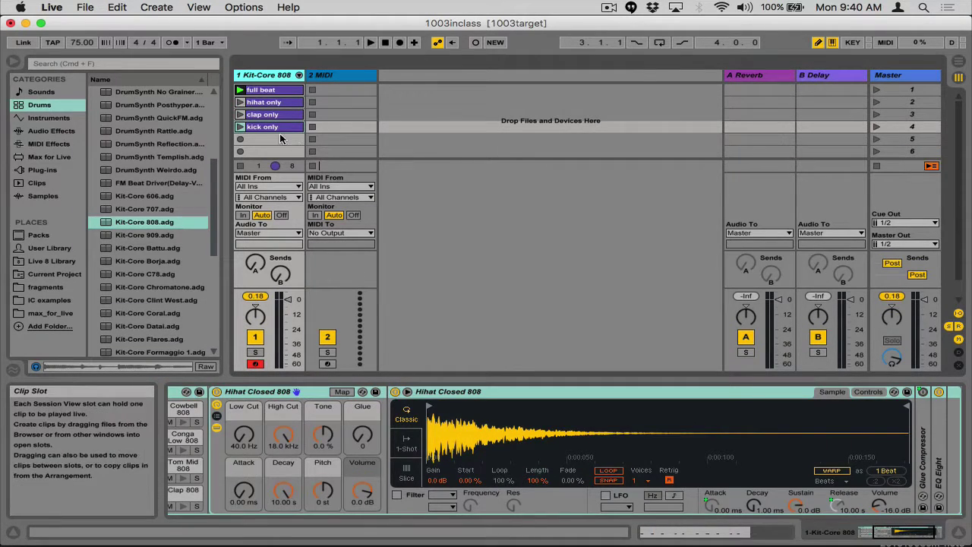
{"action": "key", "text": "alt+super+8"}
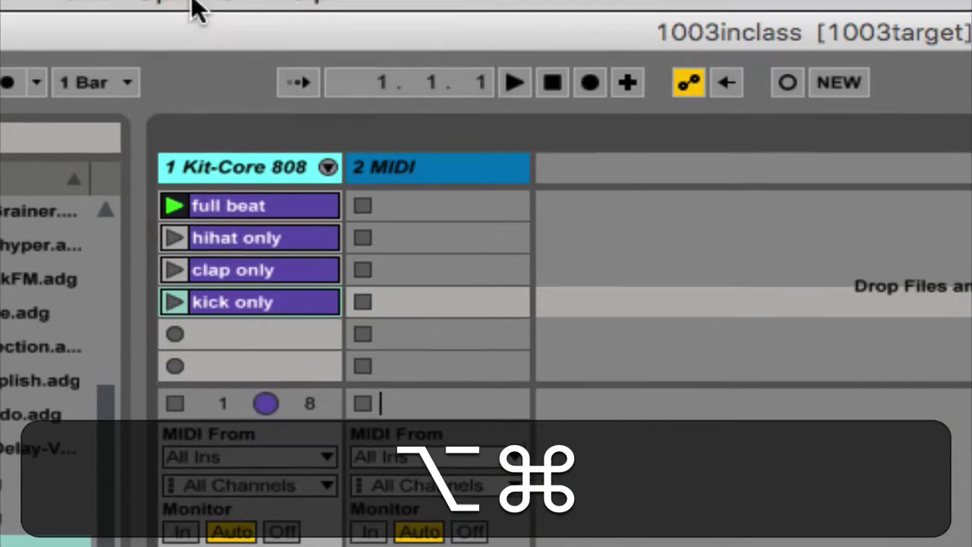
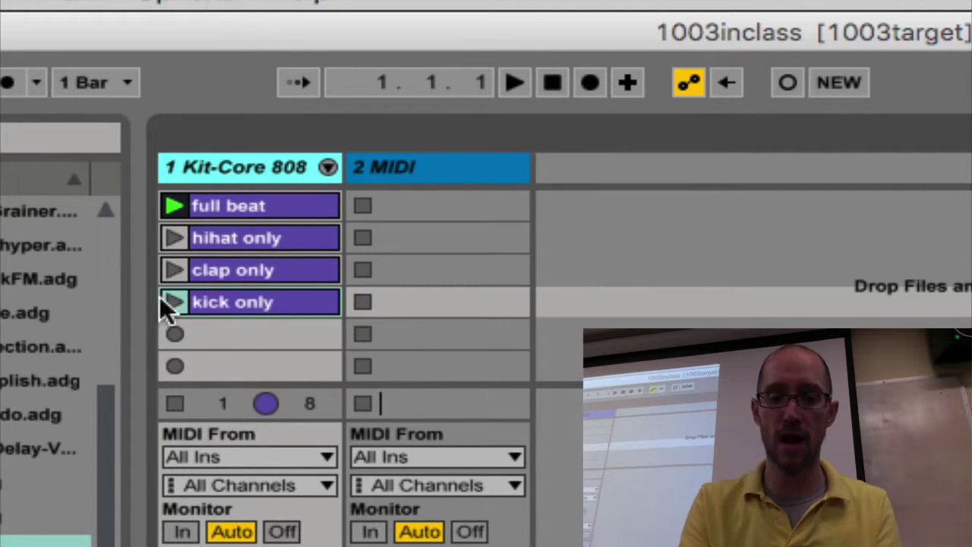
Show the launch settings of the kick only clip and set its follow action time to 2 bars.
{"action": "key", "text": "alt+super+8"}
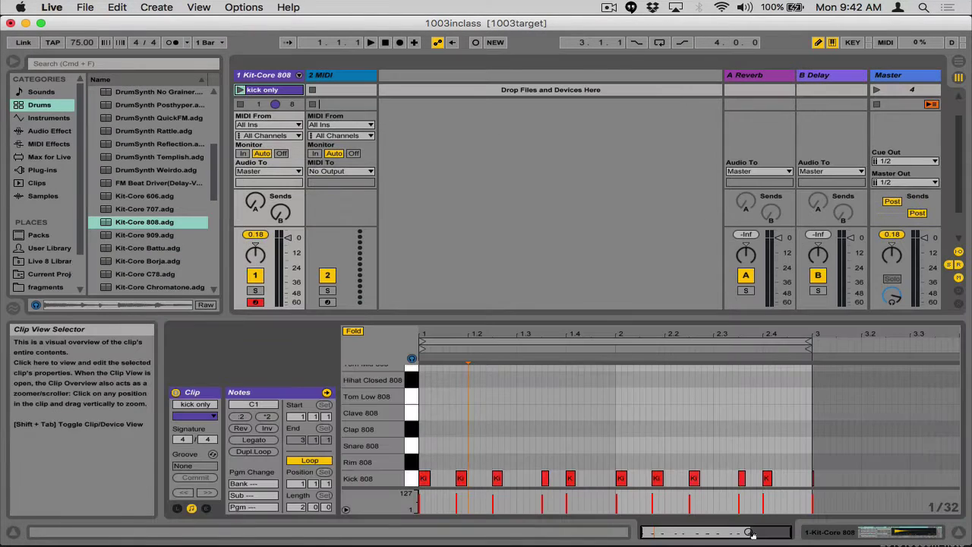
{"action": "left_click", "coordinate": [912, 532]}
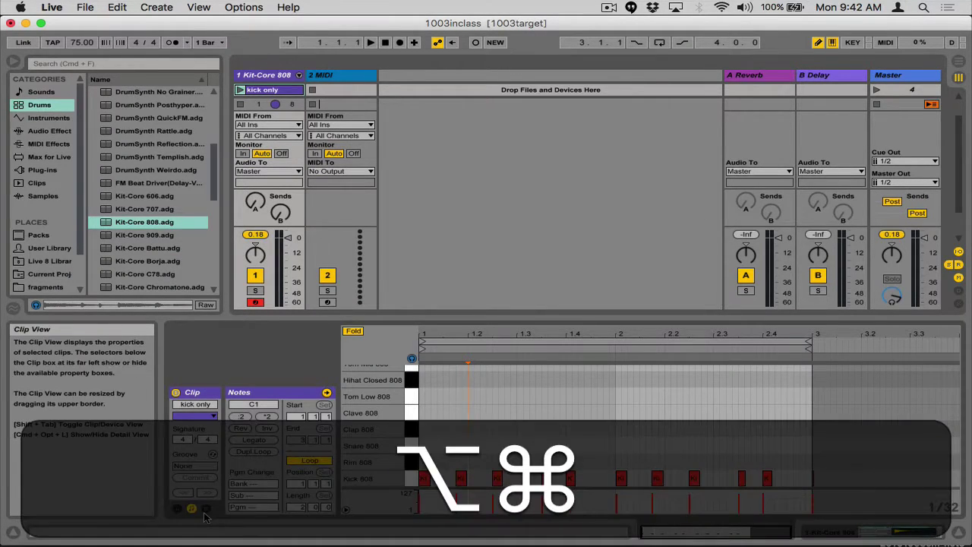
{"action": "key", "text": "alt+super+8"}
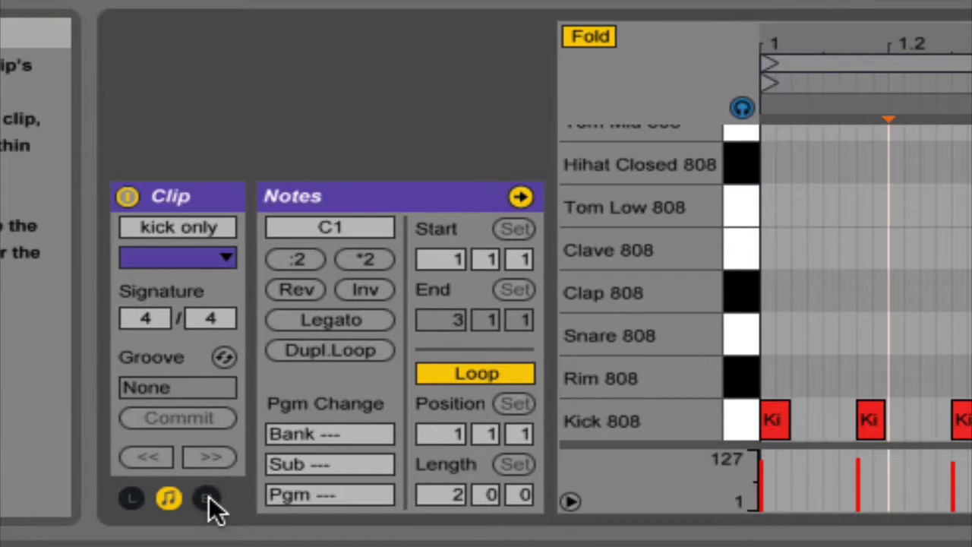
{"action": "left_click", "coordinate": [130, 499]}
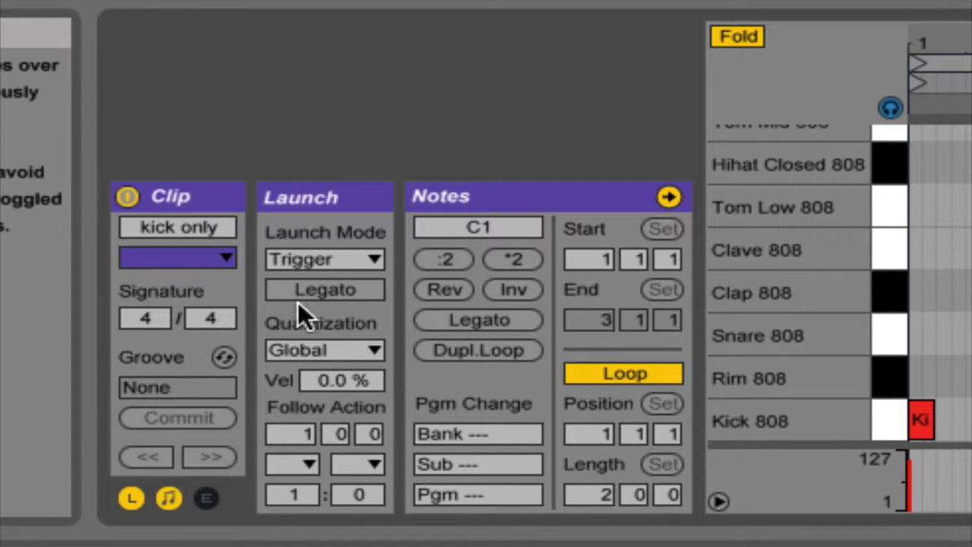
{"action": "left_click", "coordinate": [305, 433]}
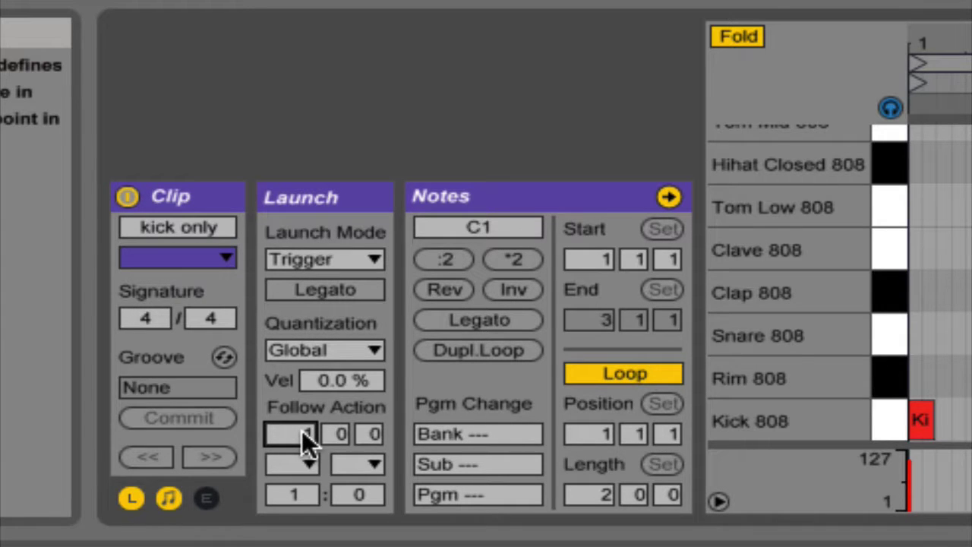
{"action": "type", "text": "2"}
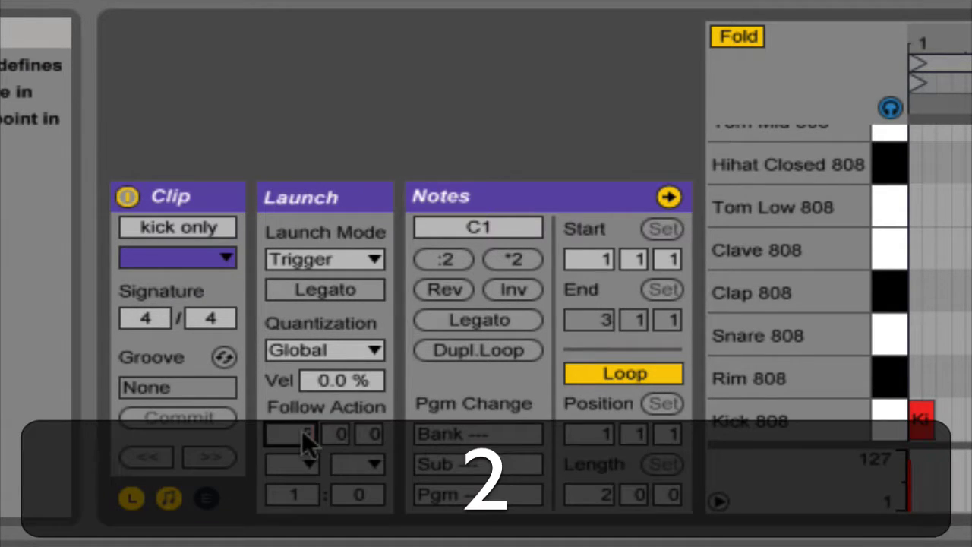
{"action": "key", "text": "Return"}
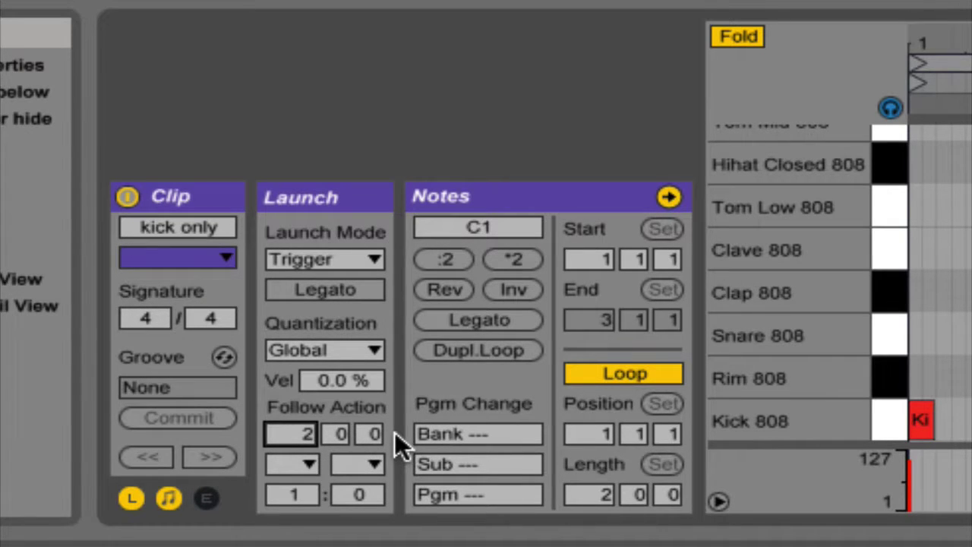
Set the kick only clip's Follow Action A to Play Again and Follow Action B to Other.
{"action": "left_click", "coordinate": [308, 461]}
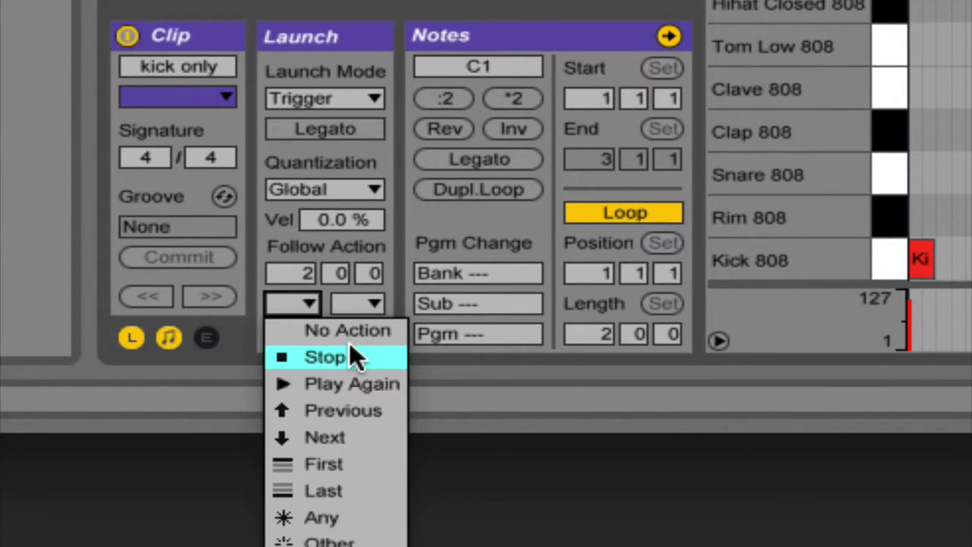
{"action": "left_click", "coordinate": [356, 383]}
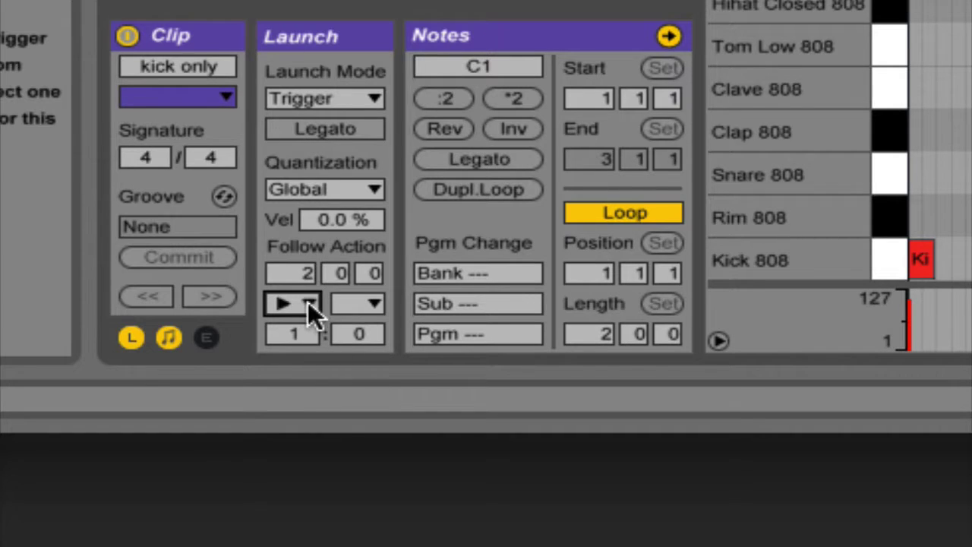
{"action": "left_click", "coordinate": [373, 306]}
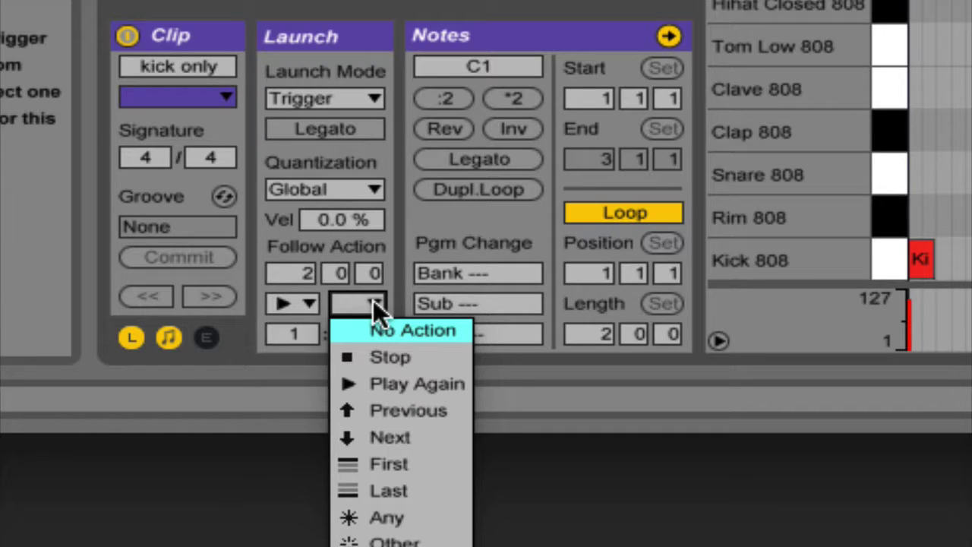
{"action": "left_click", "coordinate": [426, 544]}
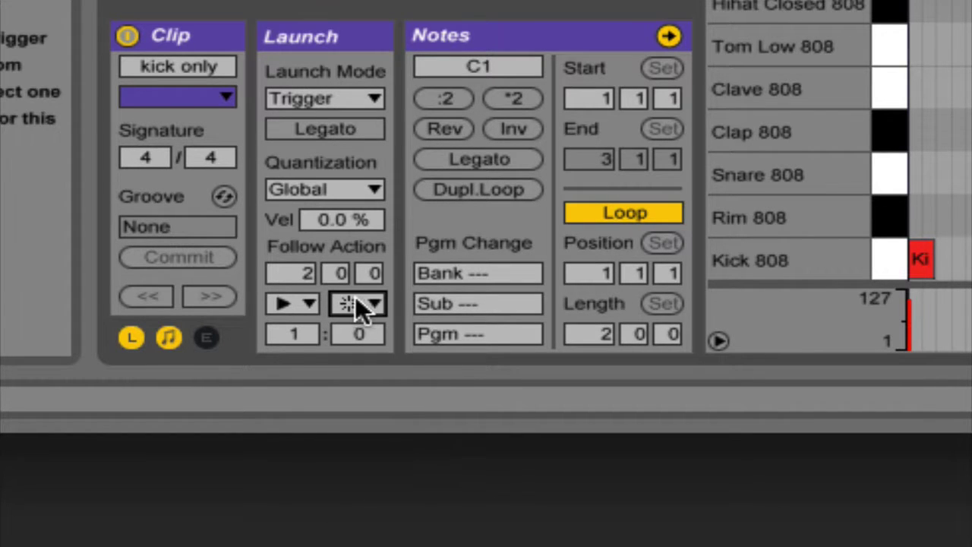
{"action": "key", "text": "alt+super+8"}
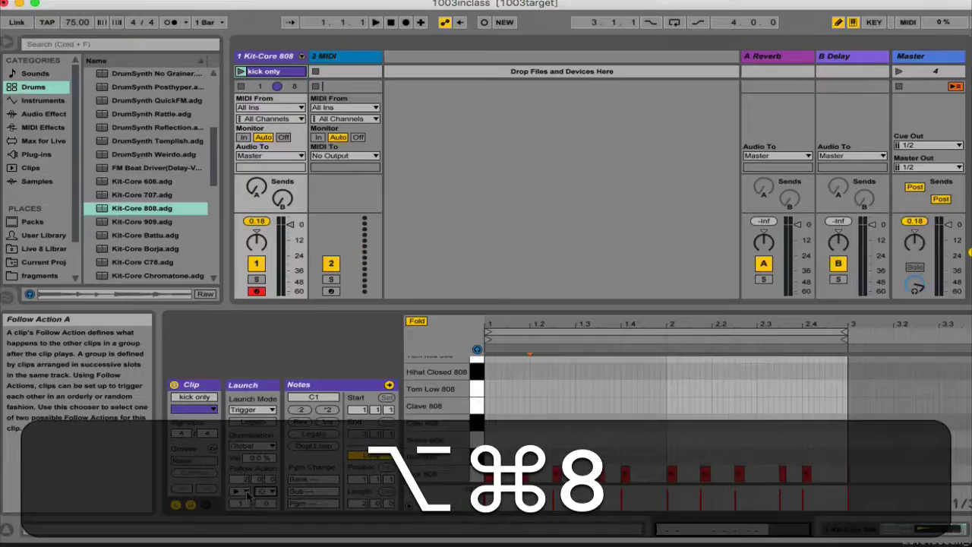
Select the full beat clip and set its follow action time to 2 bars.
{"action": "left_click", "coordinate": [285, 91]}
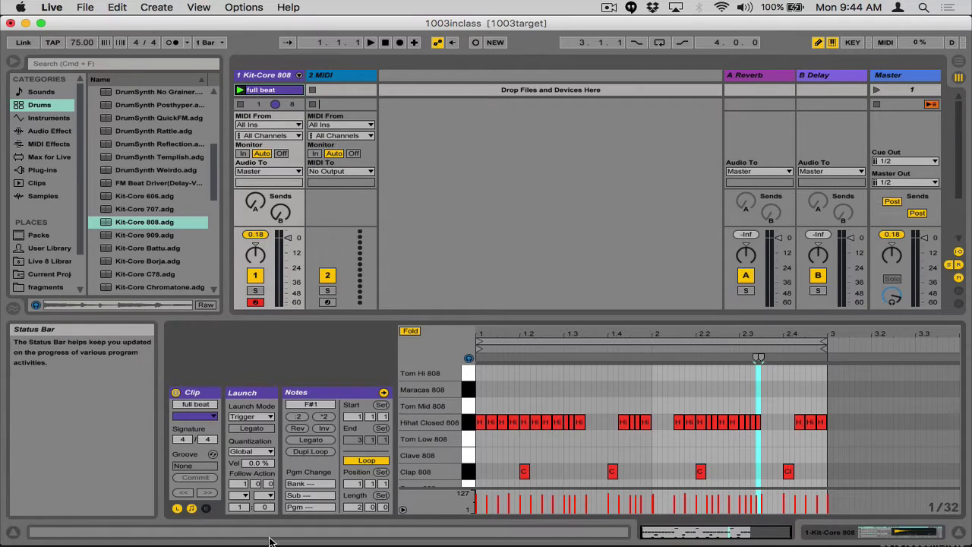
{"action": "key", "text": "alt+super+8"}
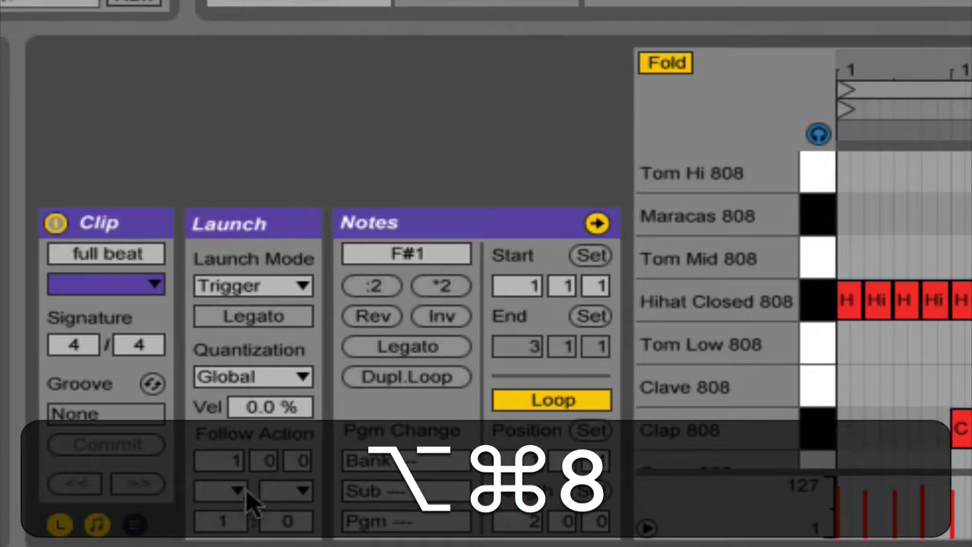
{"action": "type", "text": "2"}
{"action": "key", "text": "Return"}
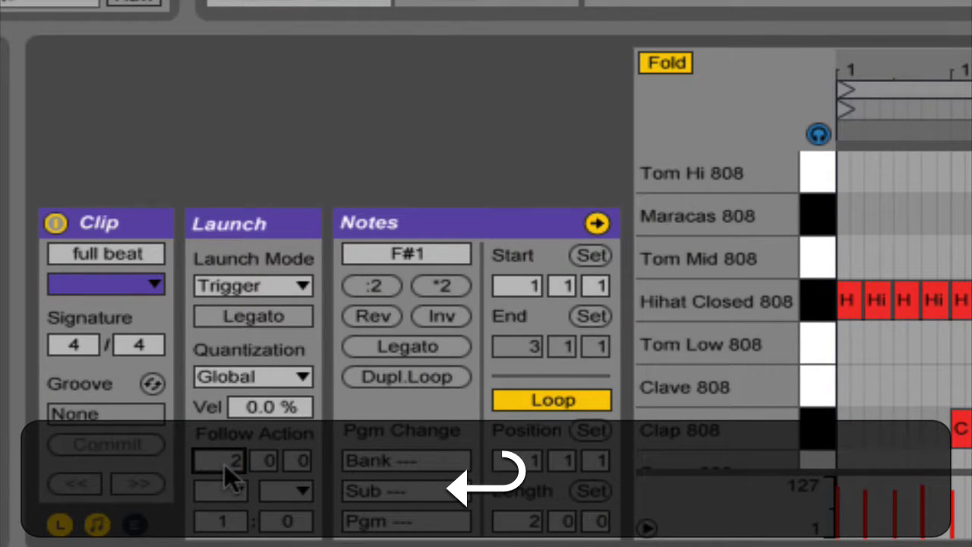
Set the full beat clip's Follow Action A to Play Again and Follow Action B to Other.
{"action": "left_click", "coordinate": [230, 486]}
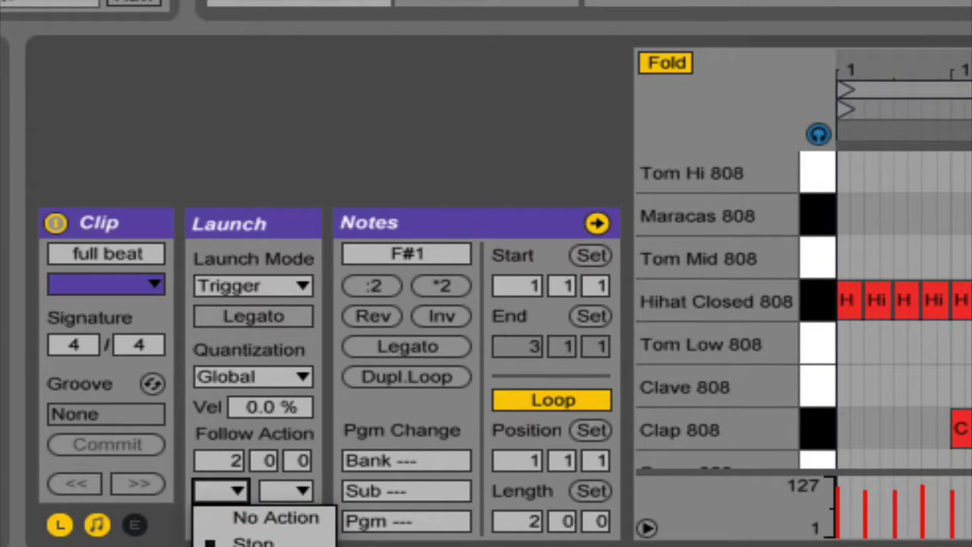
{"action": "left_click", "coordinate": [297, 532]}
{"action": "left_click", "coordinate": [295, 486]}
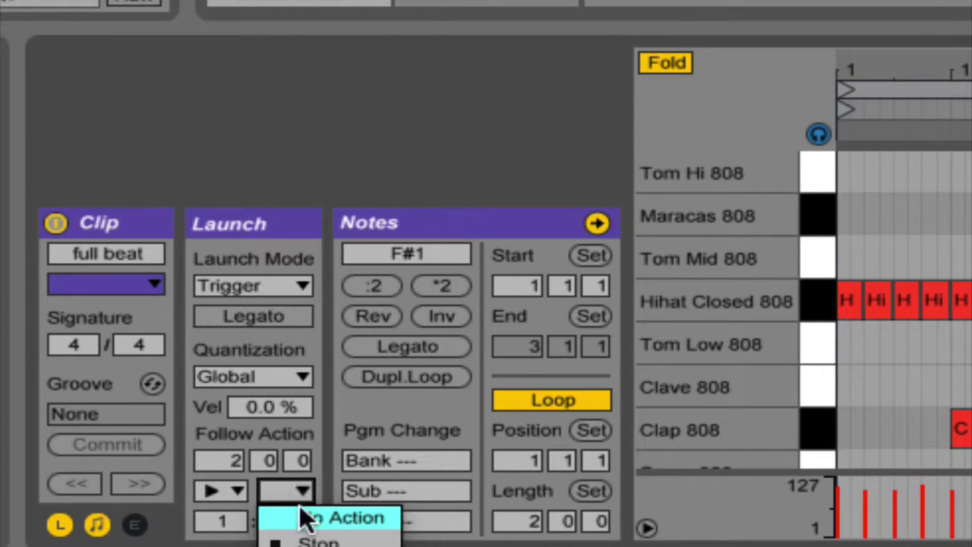
{"action": "left_click", "coordinate": [316, 532]}
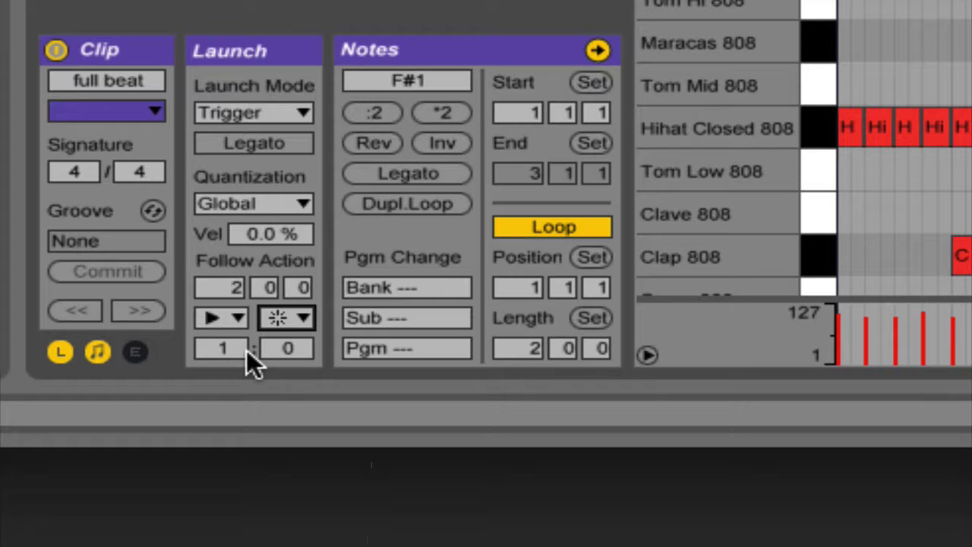
Set the full beat clip's Follow Action B chance to 1 for an even 1:1 ratio.
{"action": "left_click", "coordinate": [282, 349]}
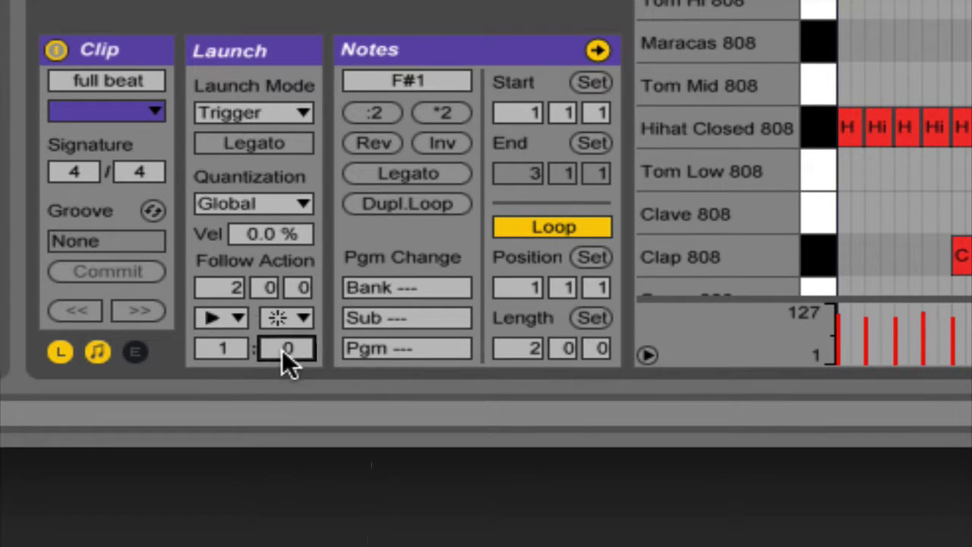
{"action": "type", "text": "1"}
{"action": "key", "text": "Return"}
{"action": "key", "text": "alt+super+8"}
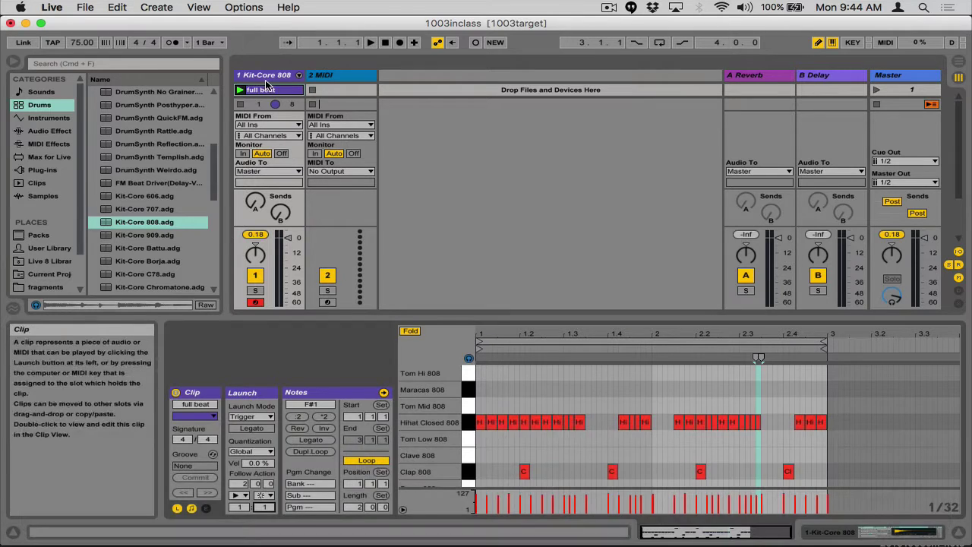
Show the launch settings of the hihat only clip and set its follow action time to 2 bars.
{"action": "left_click", "coordinate": [262, 75]}
{"action": "key", "text": "shift+Tab"}
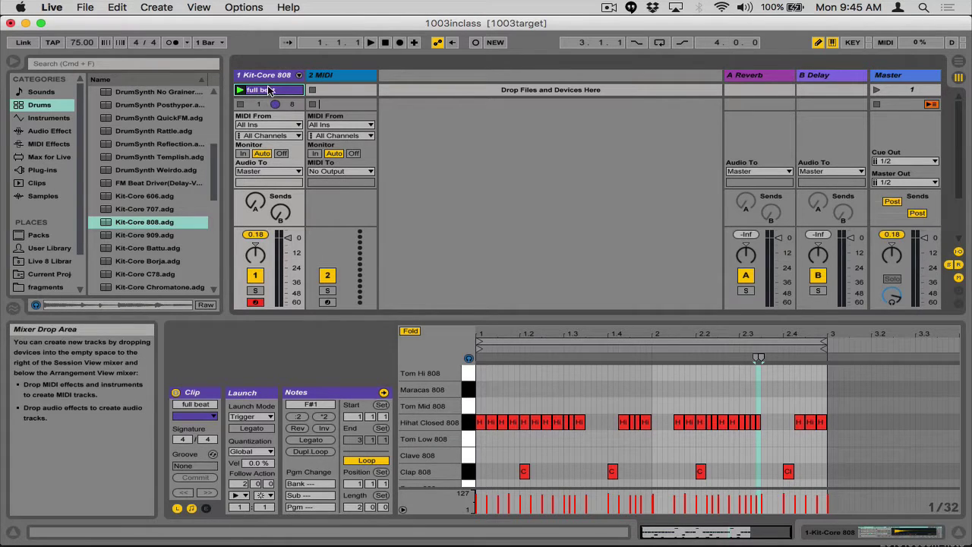
{"action": "left_click", "coordinate": [273, 75]}
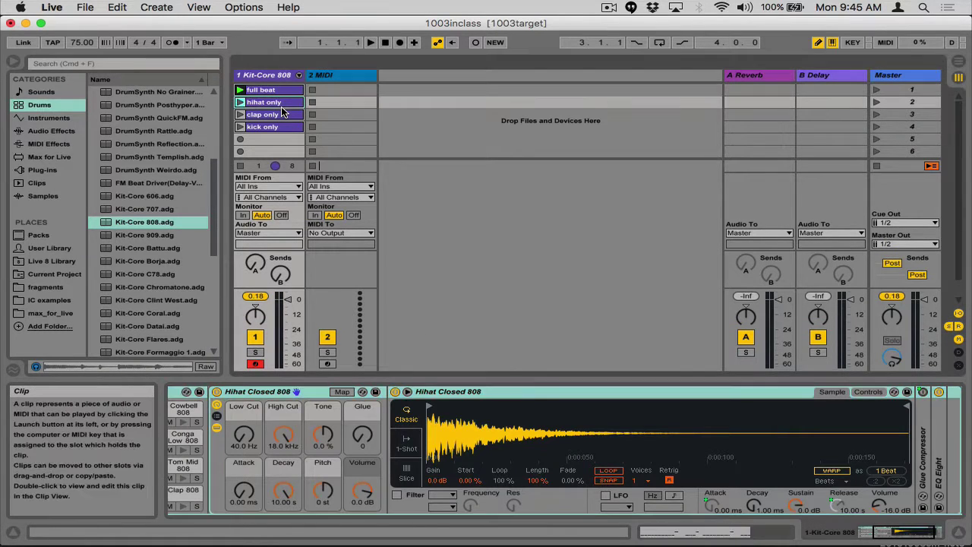
{"action": "key", "text": "shift+Tab"}
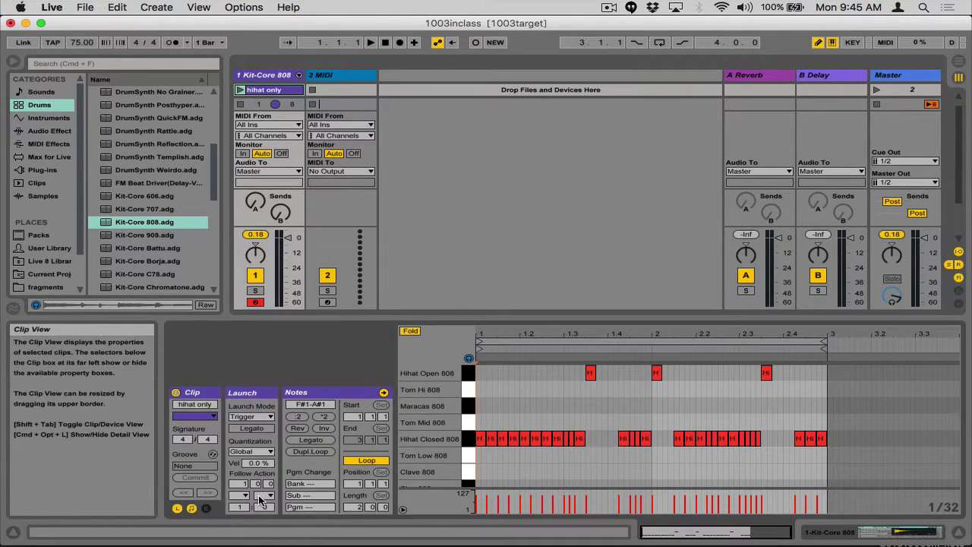
{"action": "key", "text": "alt+super+8"}
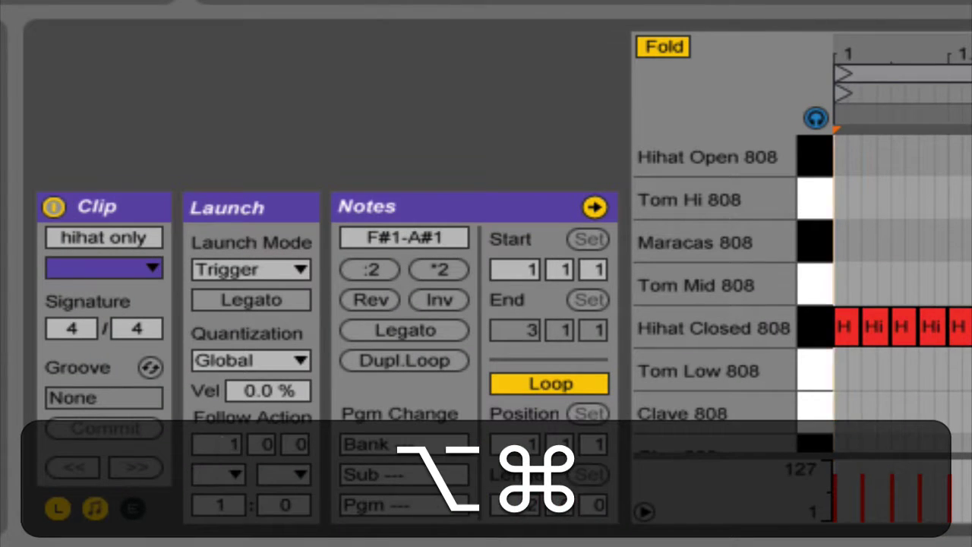
{"action": "type", "text": "2"}
{"action": "key", "text": "Return"}
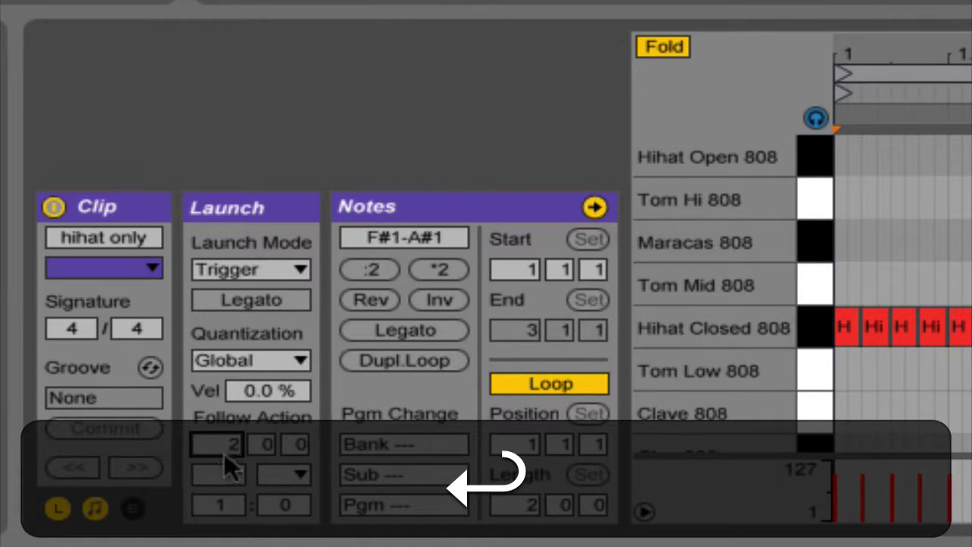
Set the hihat only clip's Follow Action A to First.
{"action": "left_click", "coordinate": [232, 472]}
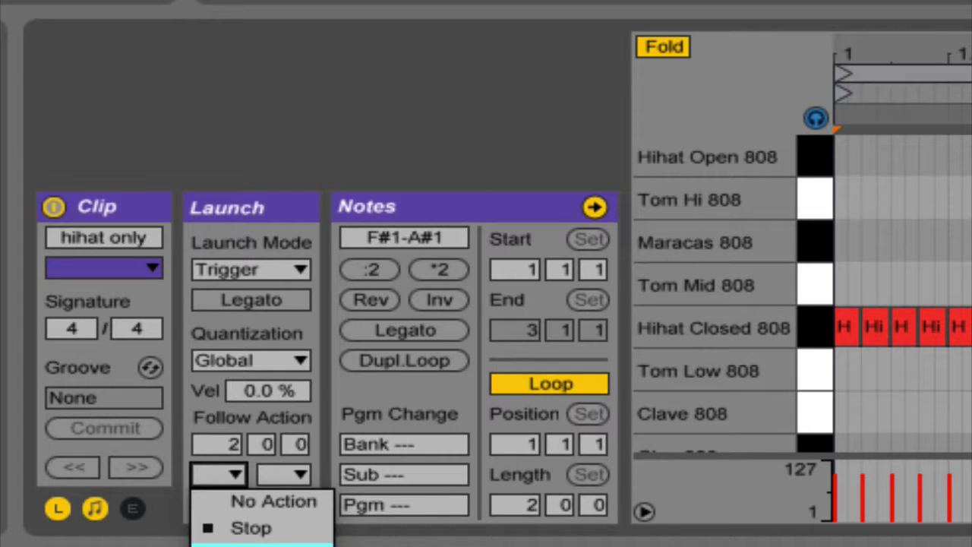
{"action": "left_click", "coordinate": [258, 543]}
{"action": "left_click", "coordinate": [235, 472]}
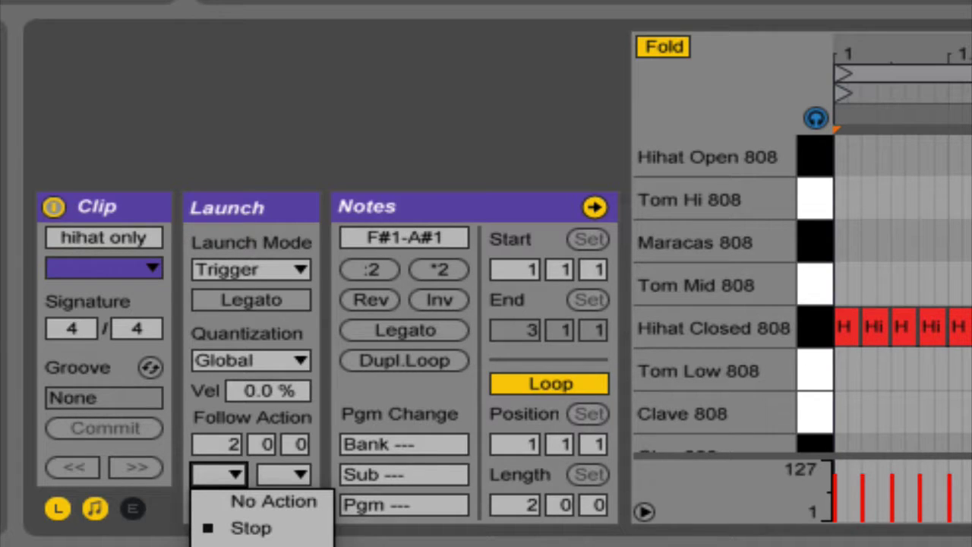
{"action": "left_click", "coordinate": [258, 544]}
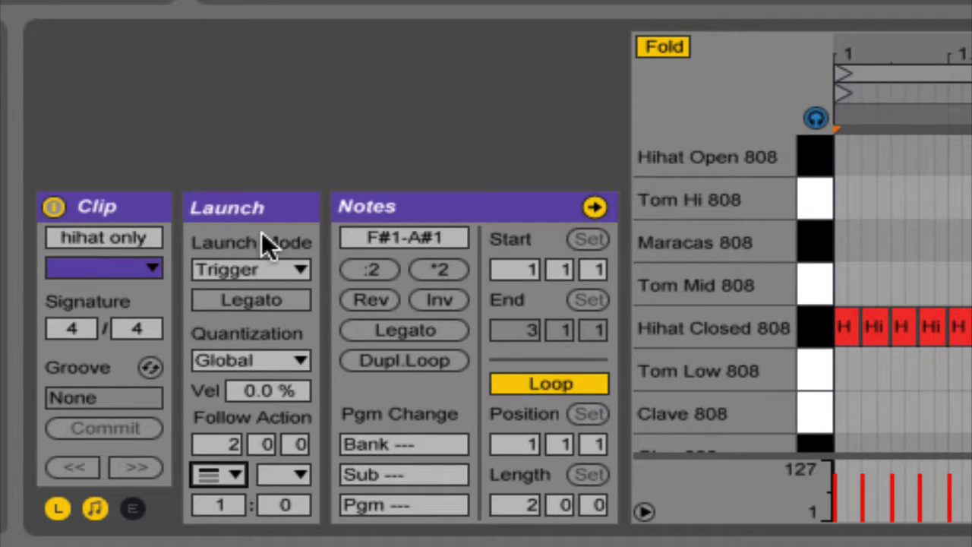
{"action": "key", "text": "alt+super+8"}
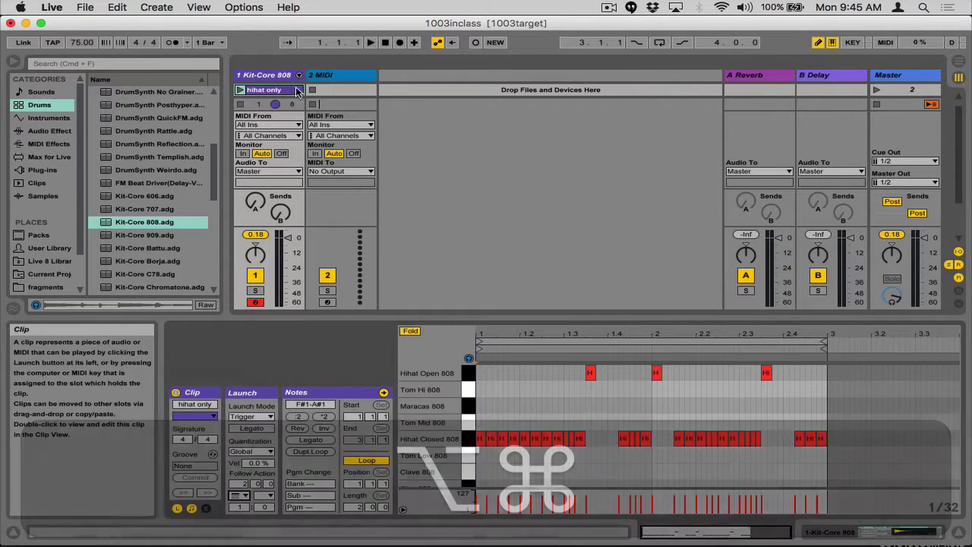
Give the clap only clip a follow action time of 2 bars and set its Follow Action A to First.
{"action": "key", "text": "Down"}
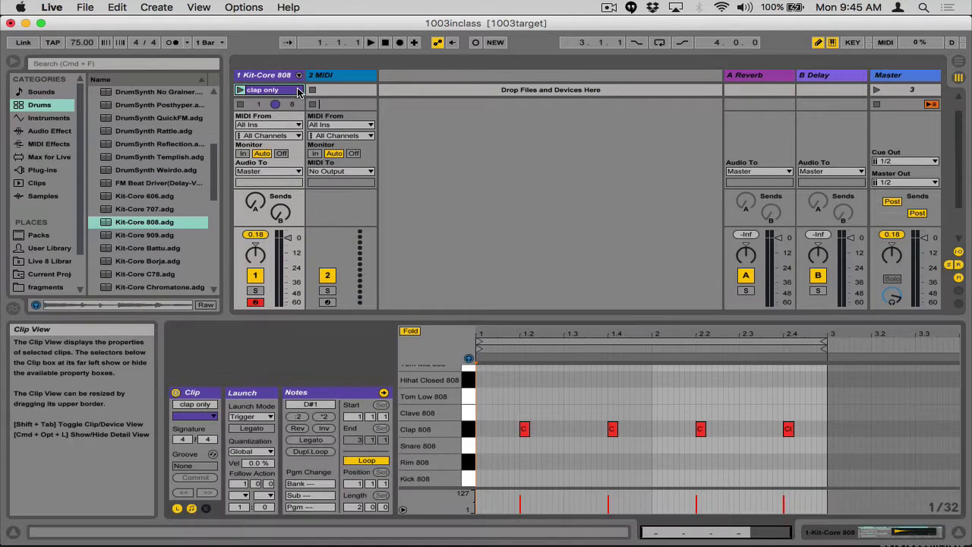
{"action": "left_click", "coordinate": [241, 484]}
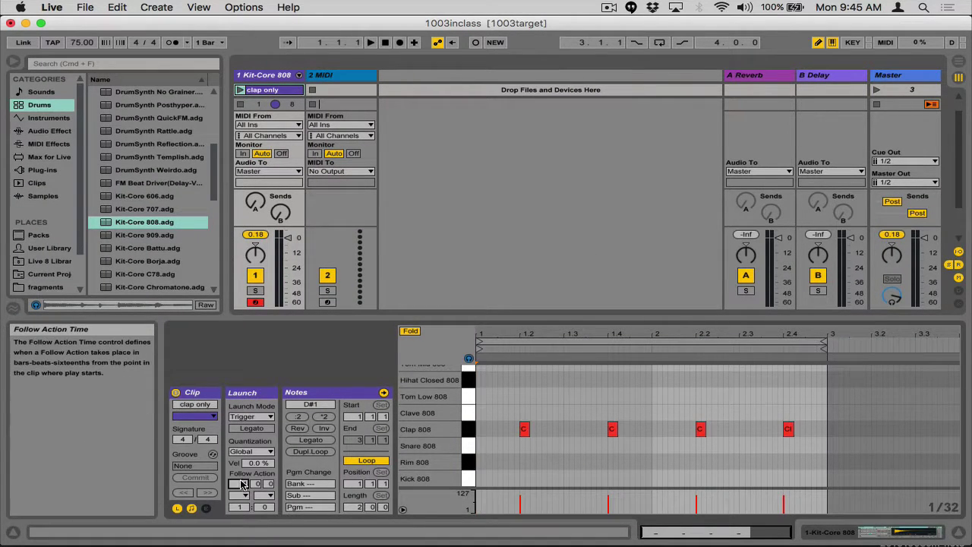
{"action": "type", "text": "2"}
{"action": "left_click", "coordinate": [241, 495]}
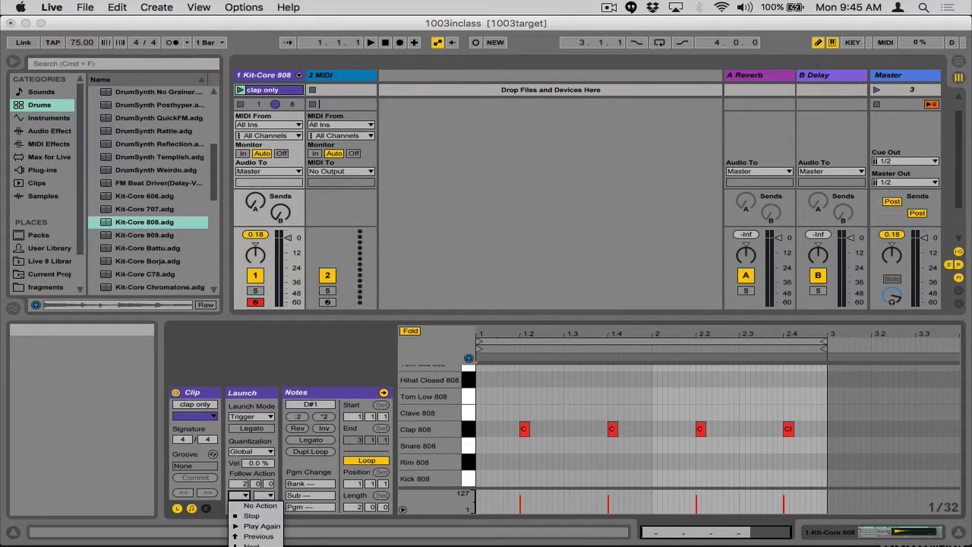
{"action": "left_click", "coordinate": [250, 544]}
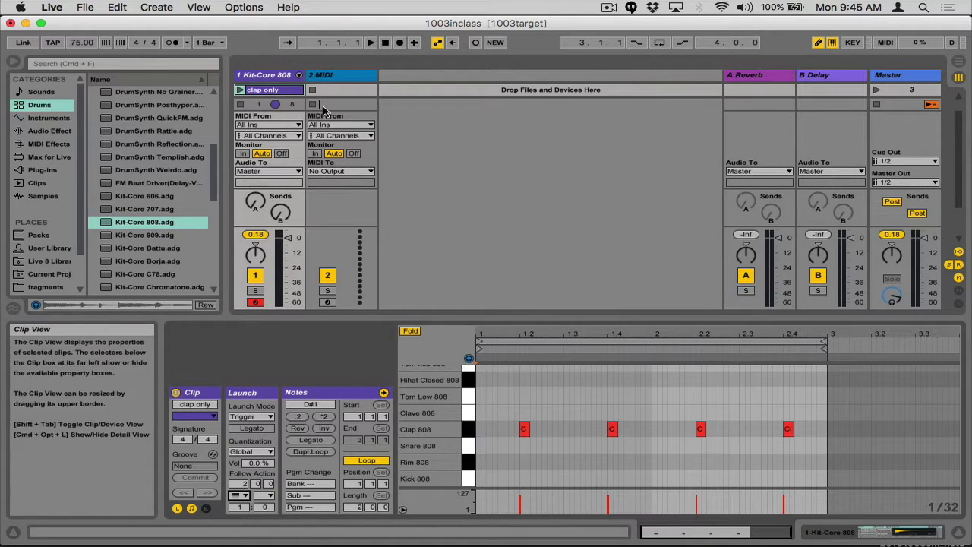
Change the kick only clip's Follow Action A to First and its Follow Action B to No Action.
{"action": "double_click", "coordinate": [285, 102]}
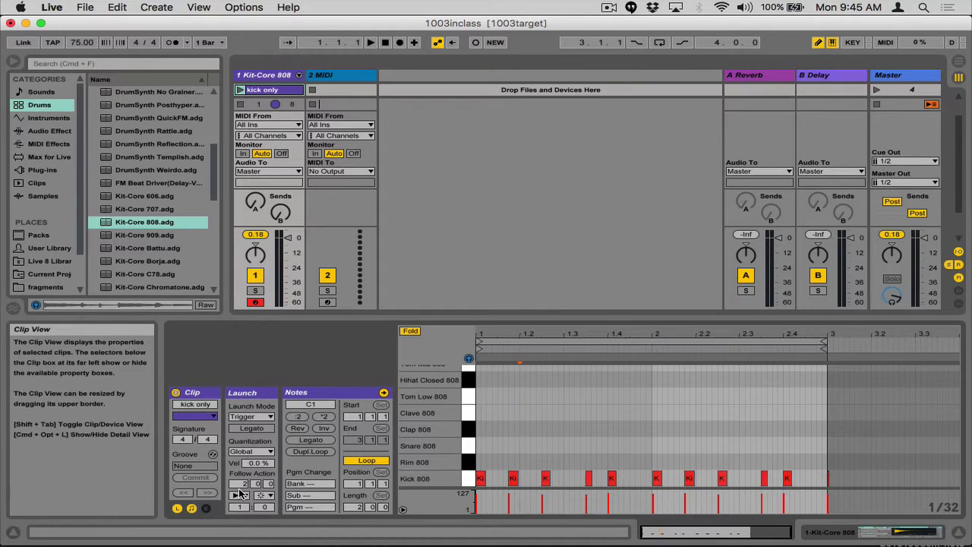
{"action": "left_click", "coordinate": [240, 495]}
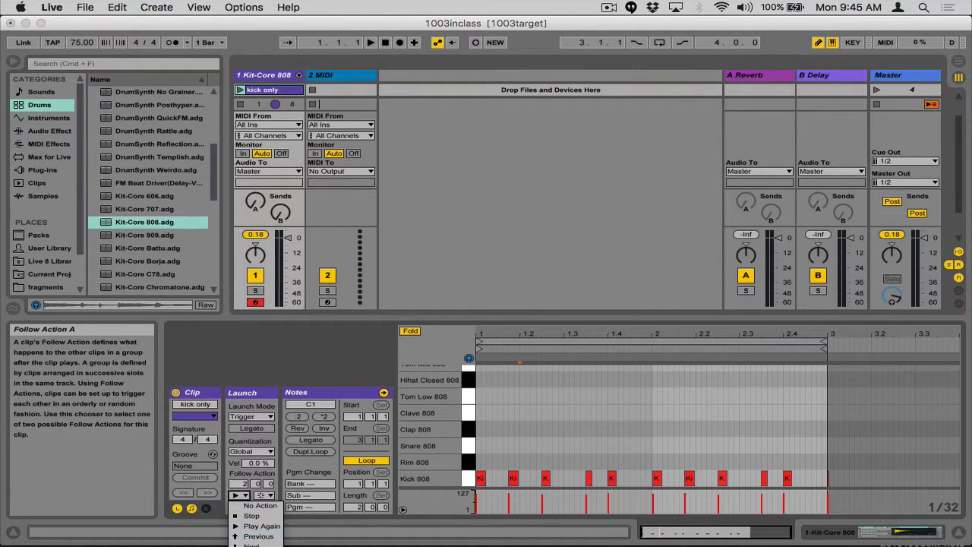
{"action": "left_click", "coordinate": [258, 505]}
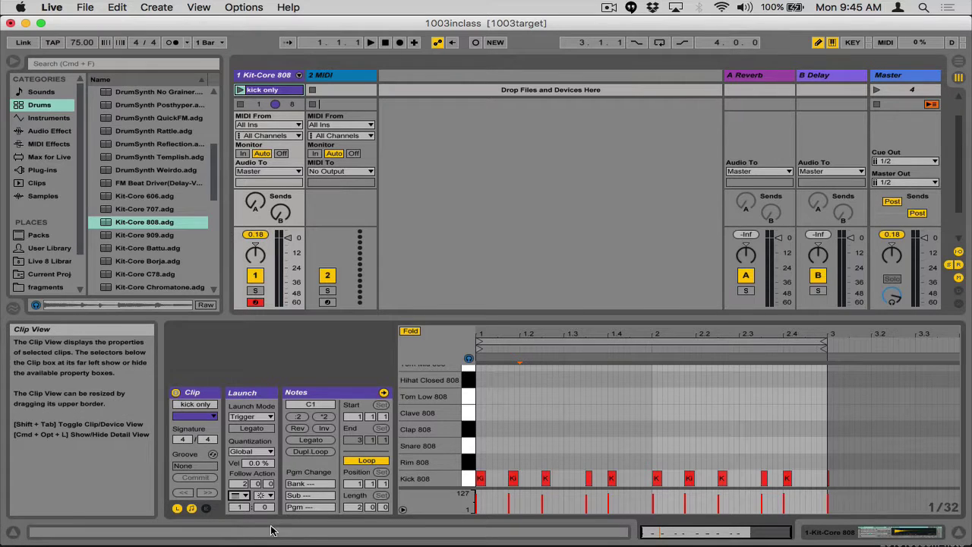
{"action": "left_click", "coordinate": [264, 496]}
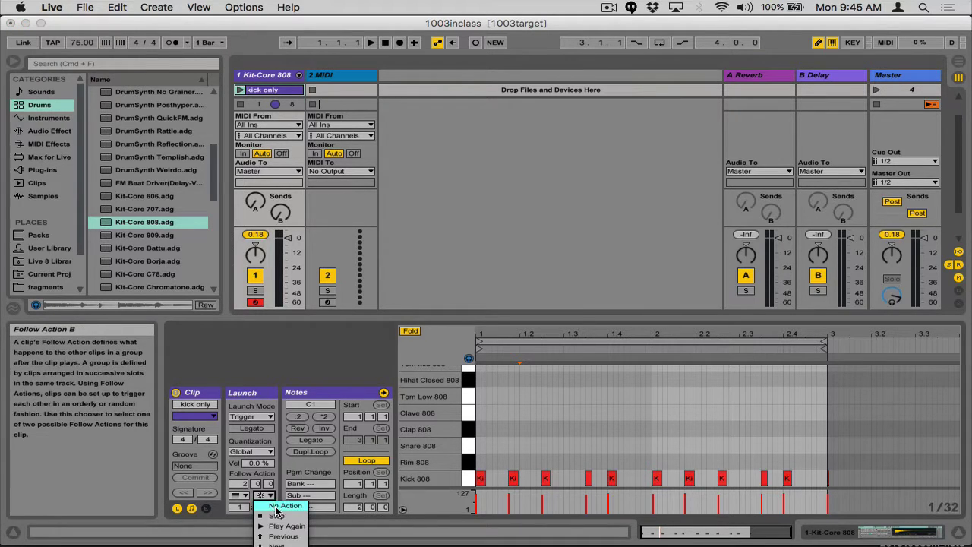
{"action": "left_click", "coordinate": [275, 507]}
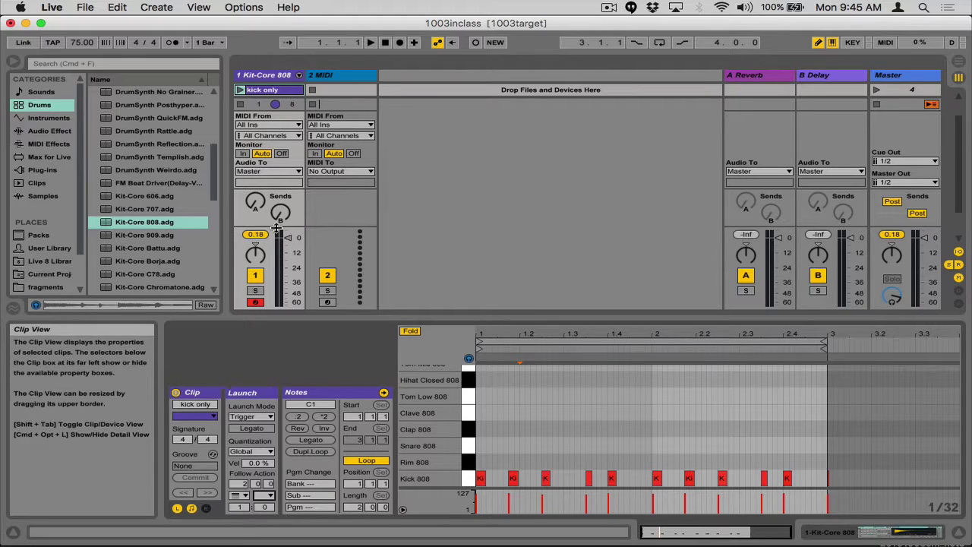
Launch the full beat clip to hear the follow actions move between the four clips, and stop playback.
{"action": "left_click", "coordinate": [268, 75]}
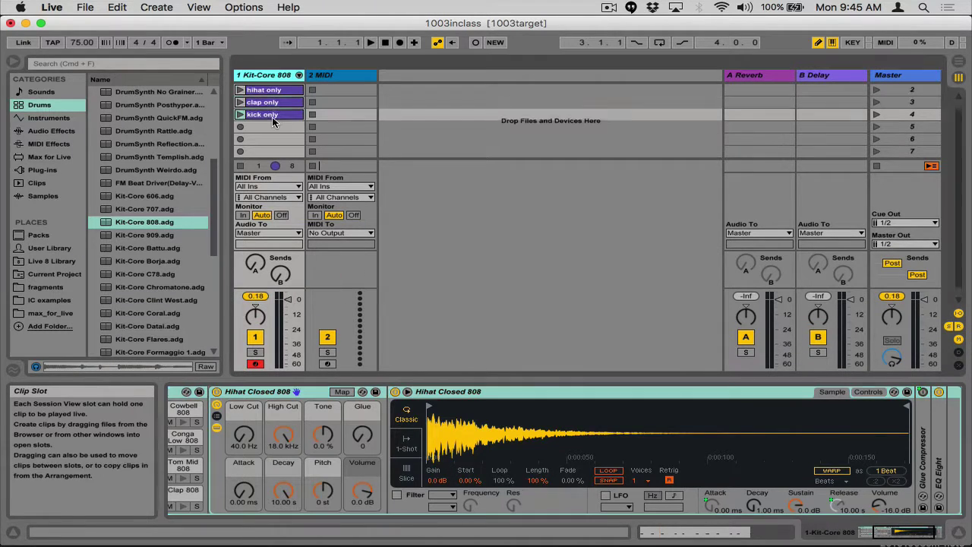
{"action": "scroll", "coordinate": [274, 121], "scroll_direction": "up", "scroll_amount": 1}
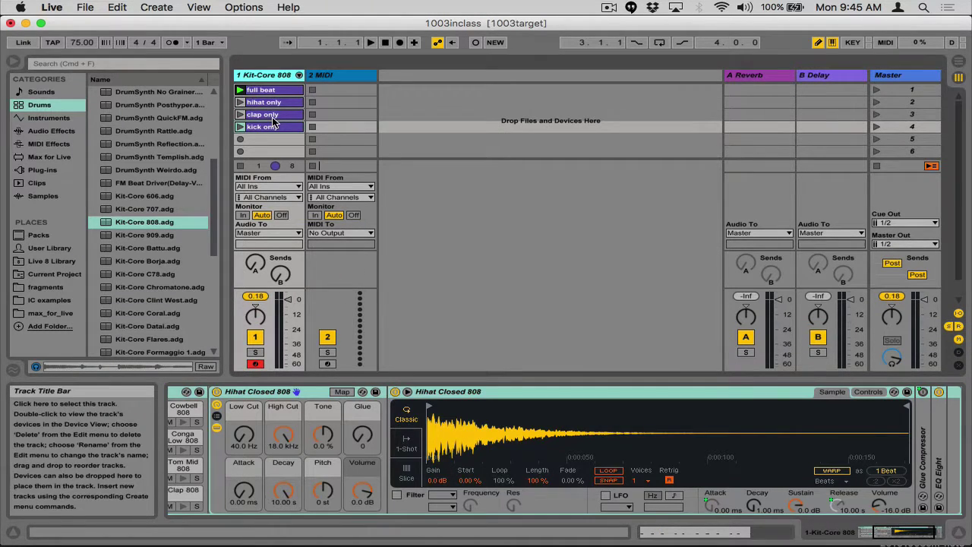
{"action": "left_click", "coordinate": [239, 90]}
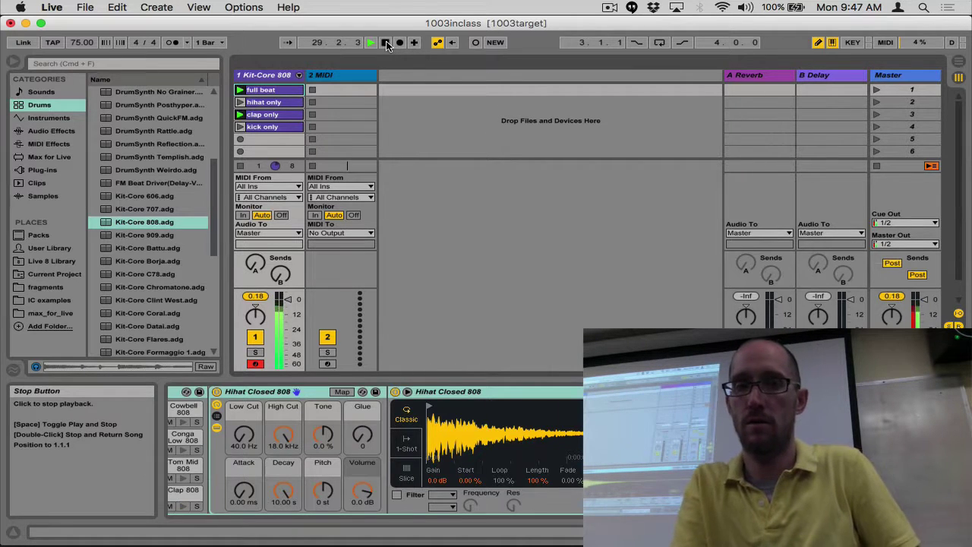
{"action": "left_click", "coordinate": [386, 44]}
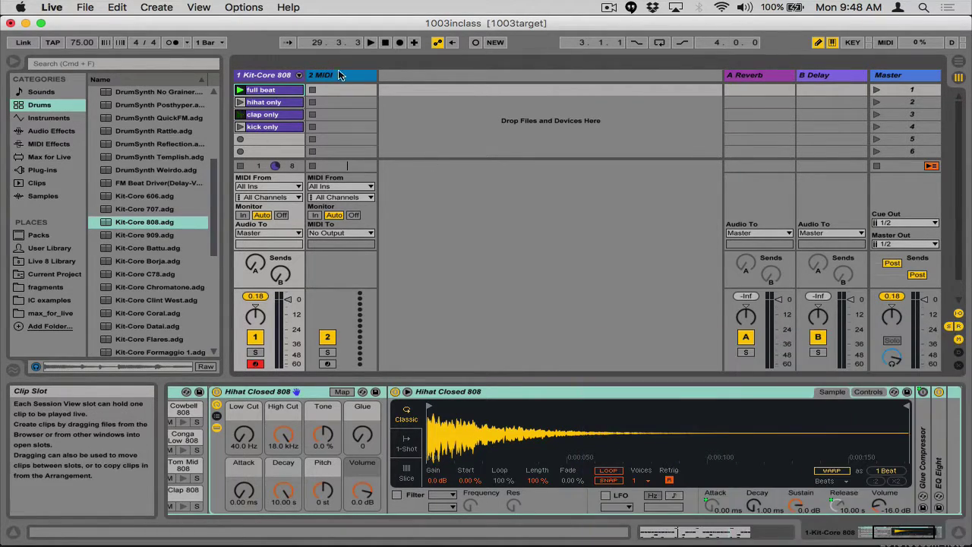
Load the Impulse instrument onto the empty second MIDI track.
{"action": "left_click", "coordinate": [348, 76]}
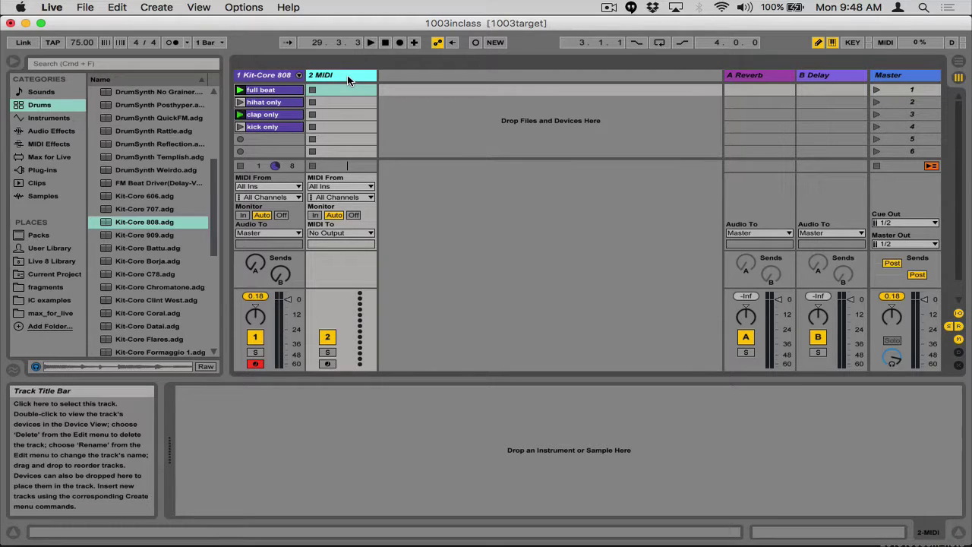
{"action": "left_click", "coordinate": [49, 118]}
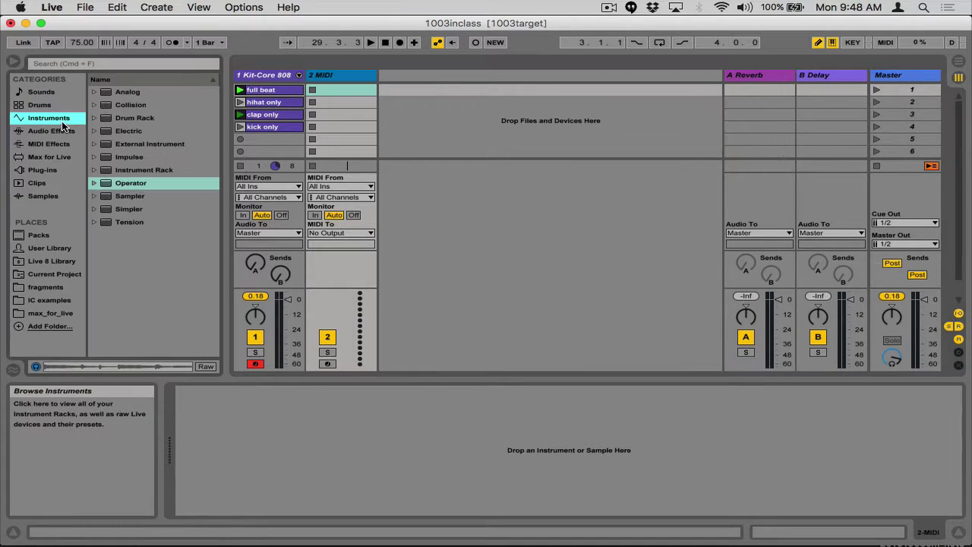
{"action": "left_click", "coordinate": [108, 156]}
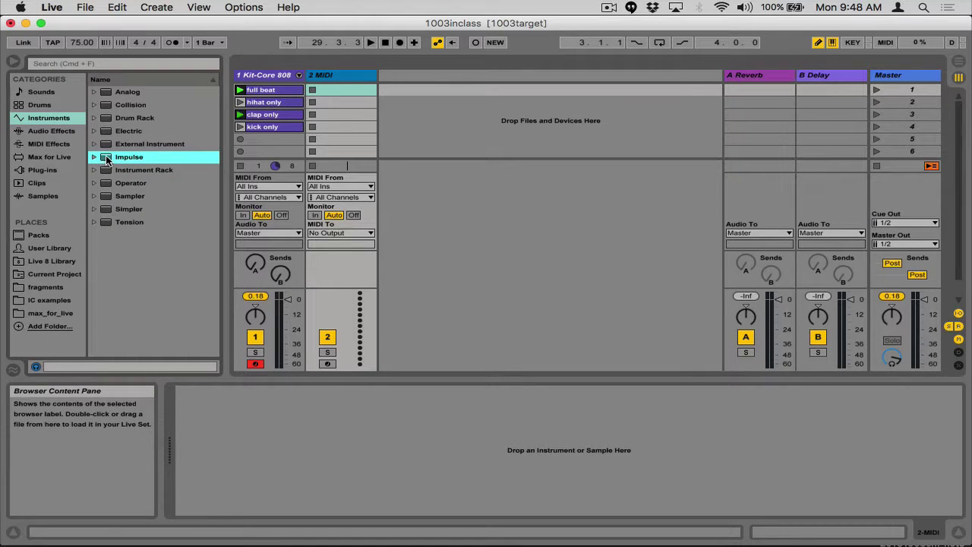
{"action": "left_click", "coordinate": [349, 77]}
{"action": "left_click_drag", "start_coordinate": [106, 160], "coordinate": [258, 439]}
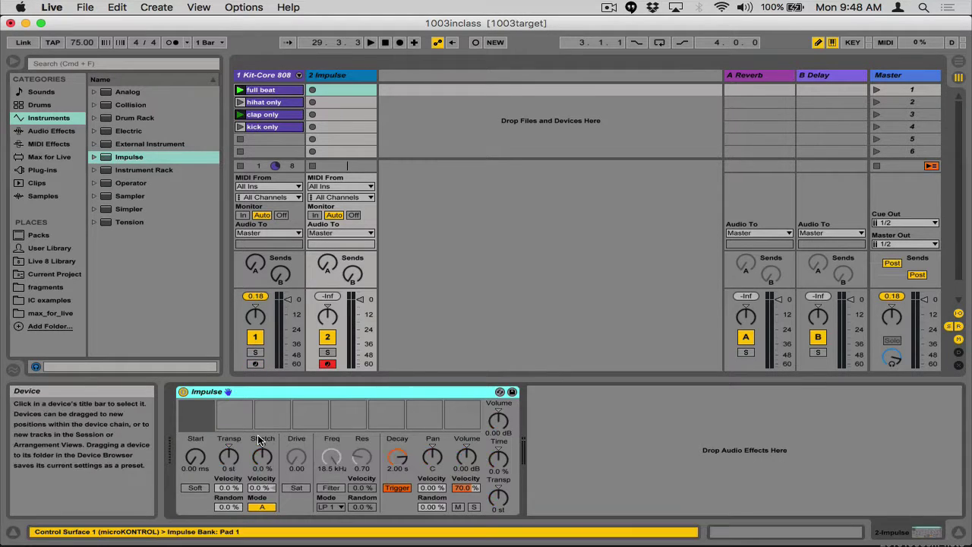
{"action": "key", "text": "alt+super+8"}
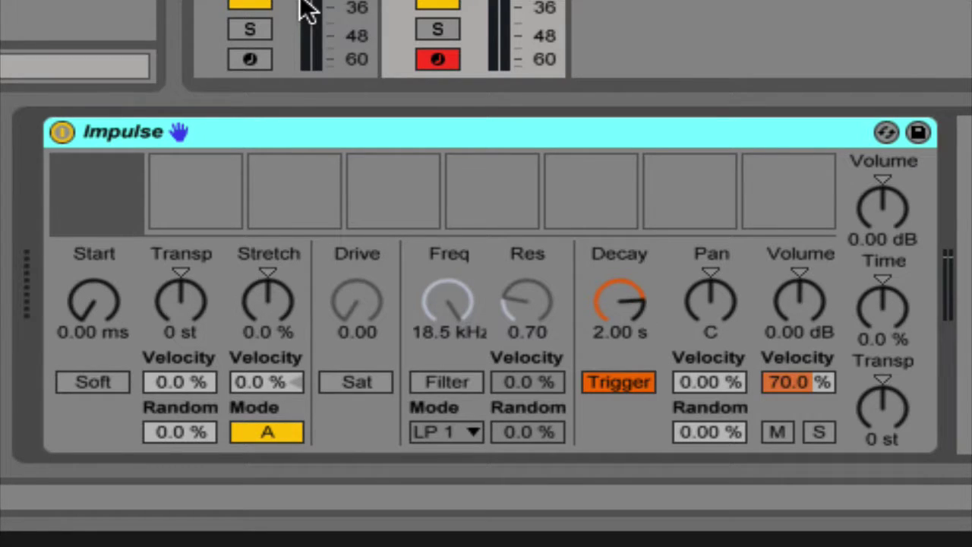
Copy the full beat clip from the Kit-Core 808 track to the Impulse track, and deactivate the Kit-Core 808 track.
{"action": "key", "text": "alt+super+8"}
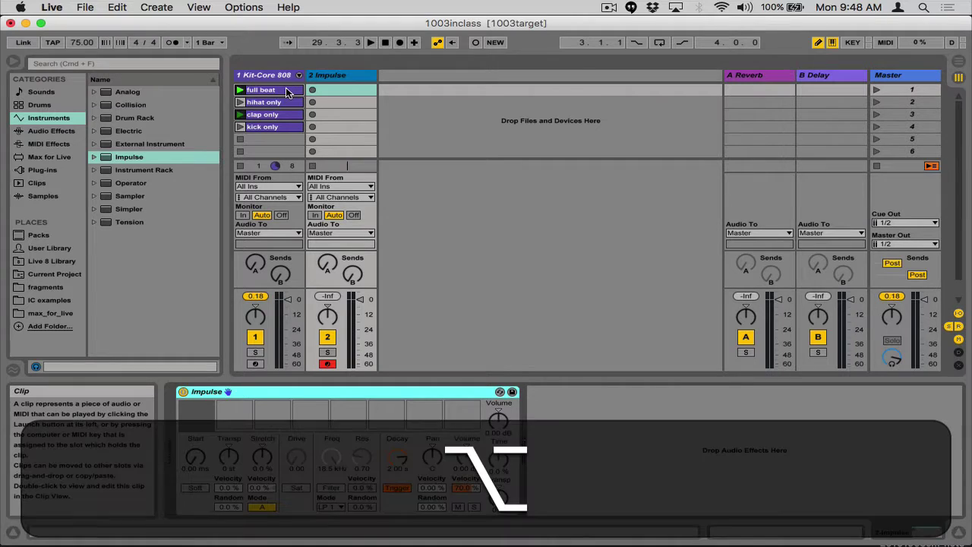
{"action": "left_click_drag", "start_coordinate": [285, 89], "coordinate": [349, 88]}
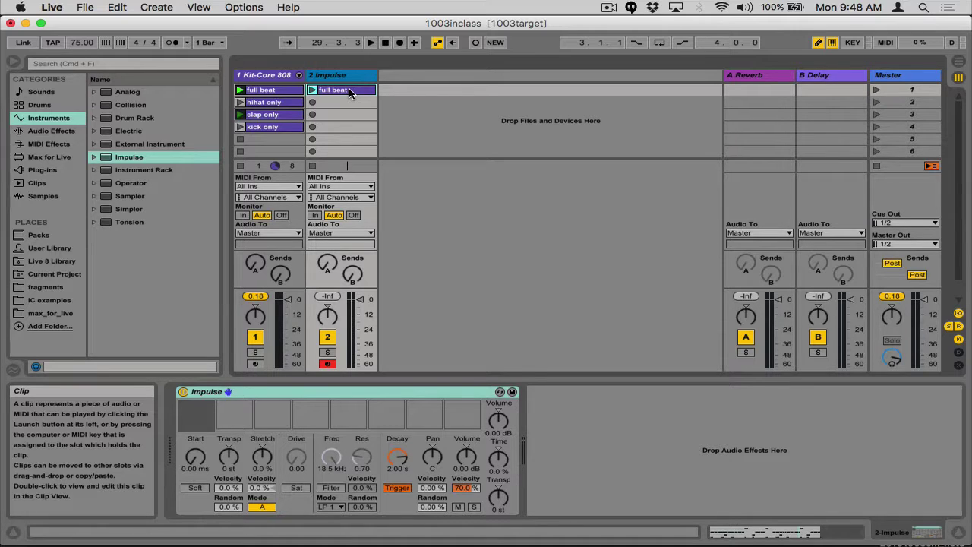
{"action": "left_click", "coordinate": [256, 337]}
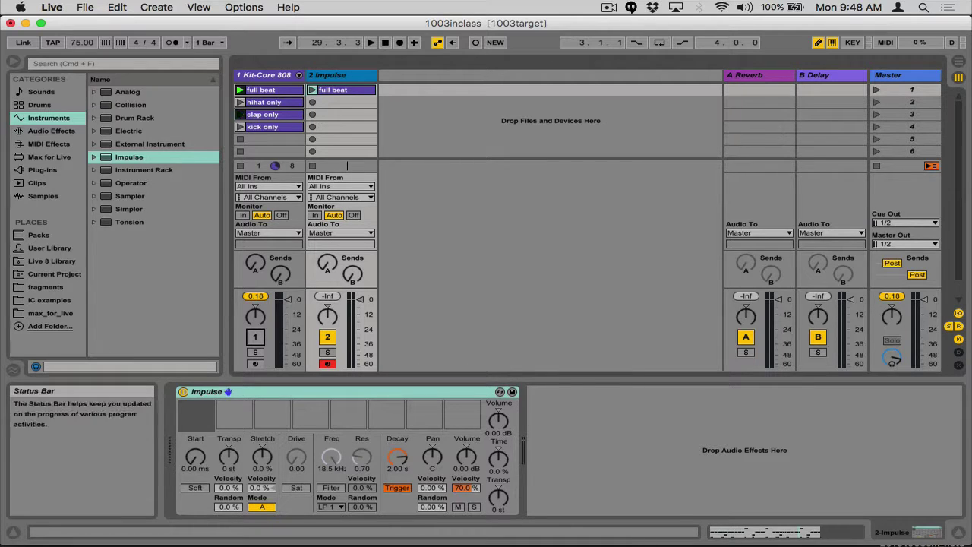
Switch to Finder, open the 1003samples folder under Stetson, teaching, 2016_3, computermusic, slides, sounds, and place its window clear of Impulse.
{"action": "key", "text": "alt+super"}
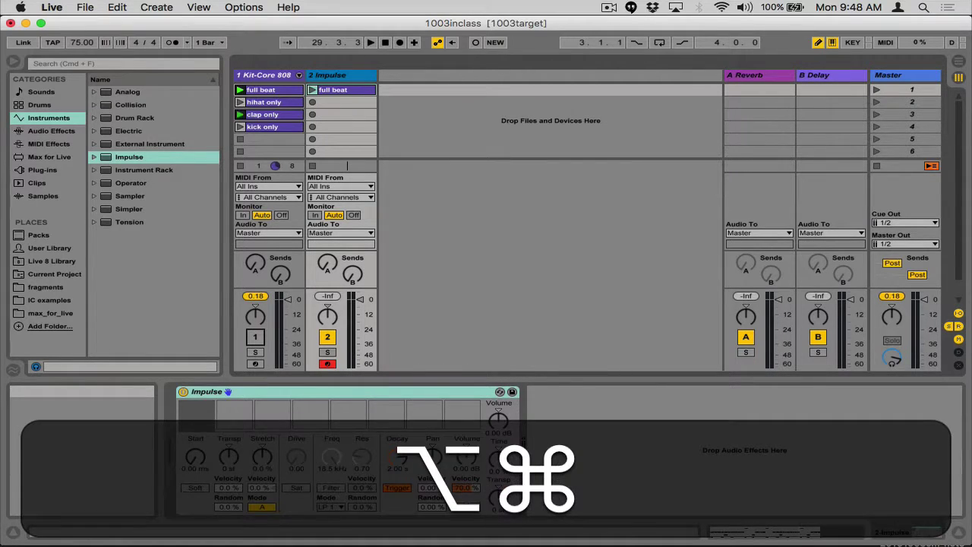
{"action": "key", "text": "super"}
{"action": "key", "text": "super+n"}
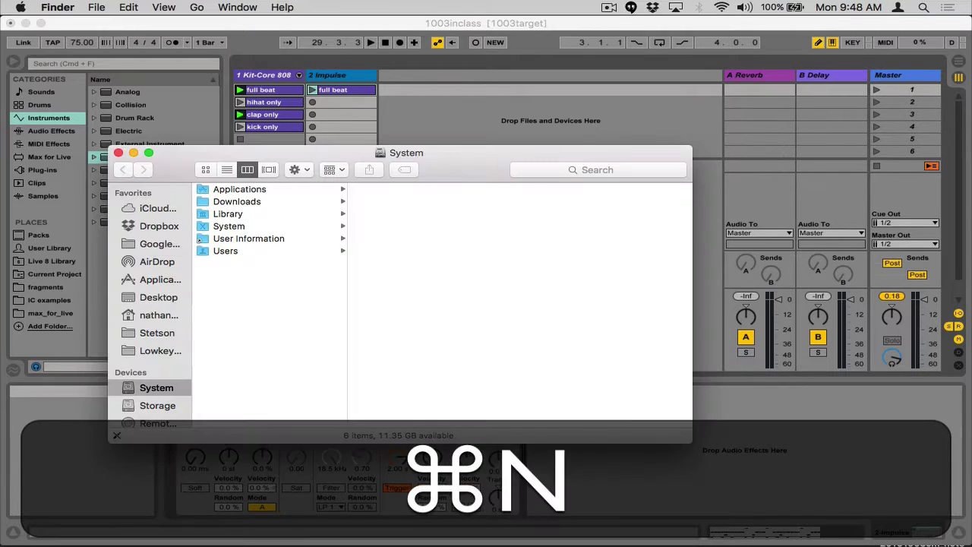
{"action": "left_click", "coordinate": [143, 333]}
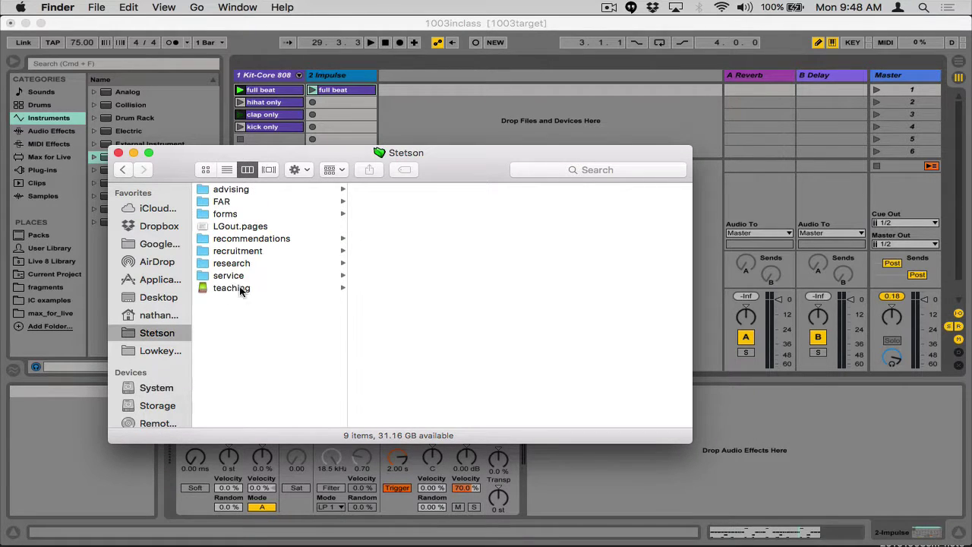
{"action": "left_click", "coordinate": [236, 287]}
{"action": "scroll", "coordinate": [395, 379], "scroll_direction": "down", "scroll_amount": 6}
{"action": "left_click", "coordinate": [385, 274]}
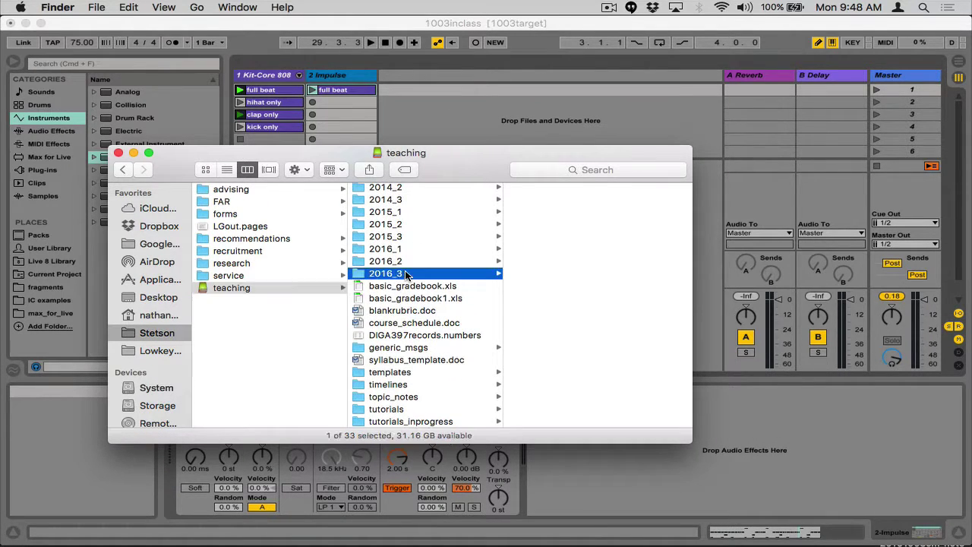
{"action": "left_click", "coordinate": [558, 196]}
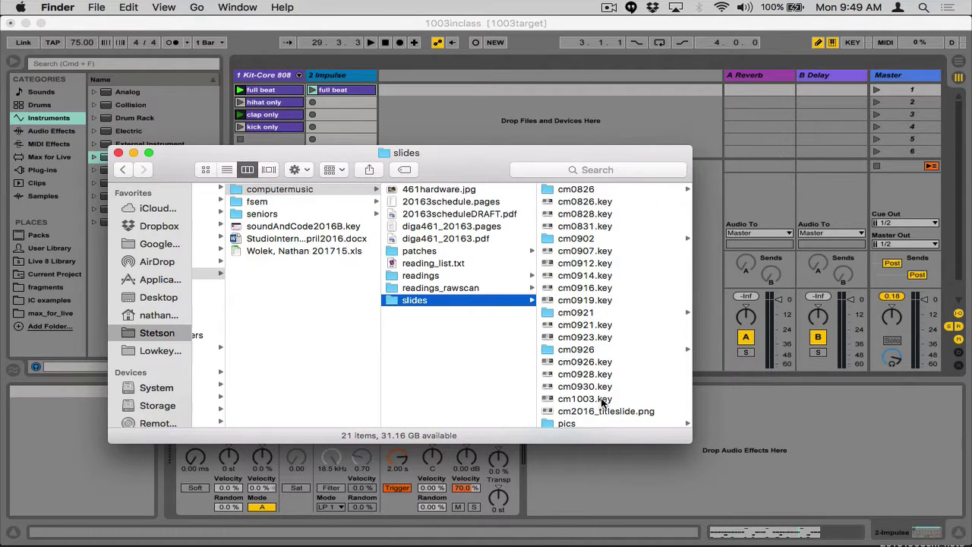
{"action": "scroll", "coordinate": [605, 406], "scroll_direction": "down", "scroll_amount": 2}
{"action": "left_click", "coordinate": [579, 423]}
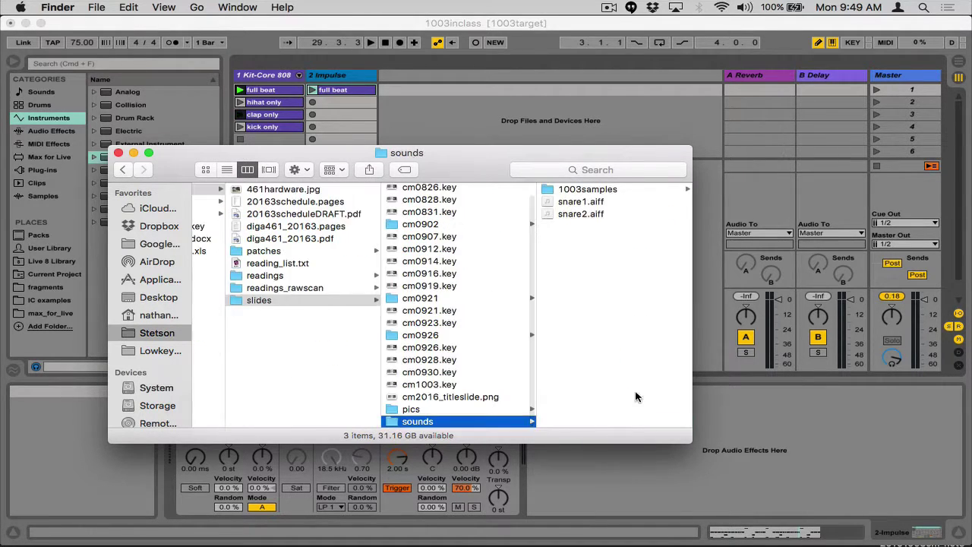
{"action": "left_click", "coordinate": [593, 189]}
{"action": "left_click_drag", "start_coordinate": [449, 154], "coordinate": [706, 92]}
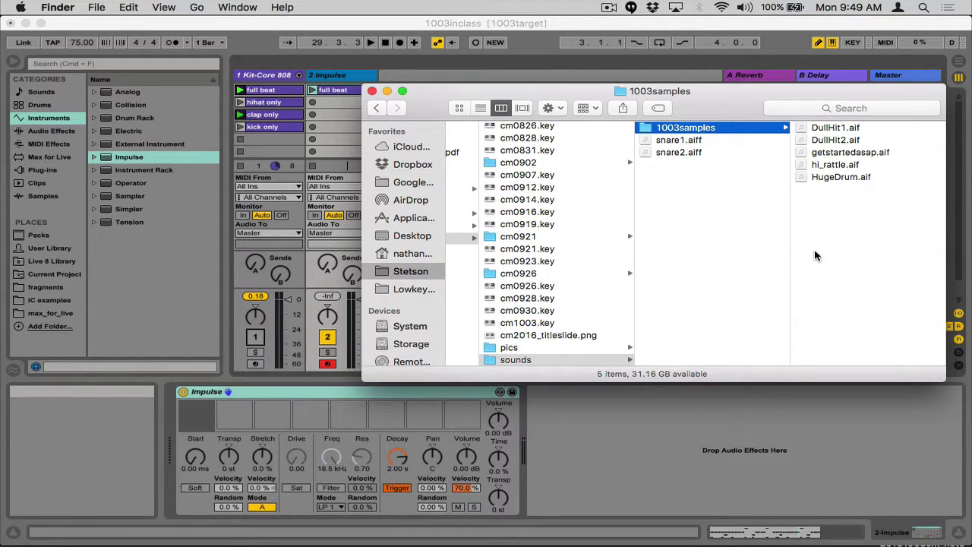
Load HugeDrum.aif, DullHit2.aif, DullHit1.aif and hi_rattle.aif, in that order, into the first four Impulse sample slots.
{"action": "left_click_drag", "start_coordinate": [802, 177], "coordinate": [197, 419]}
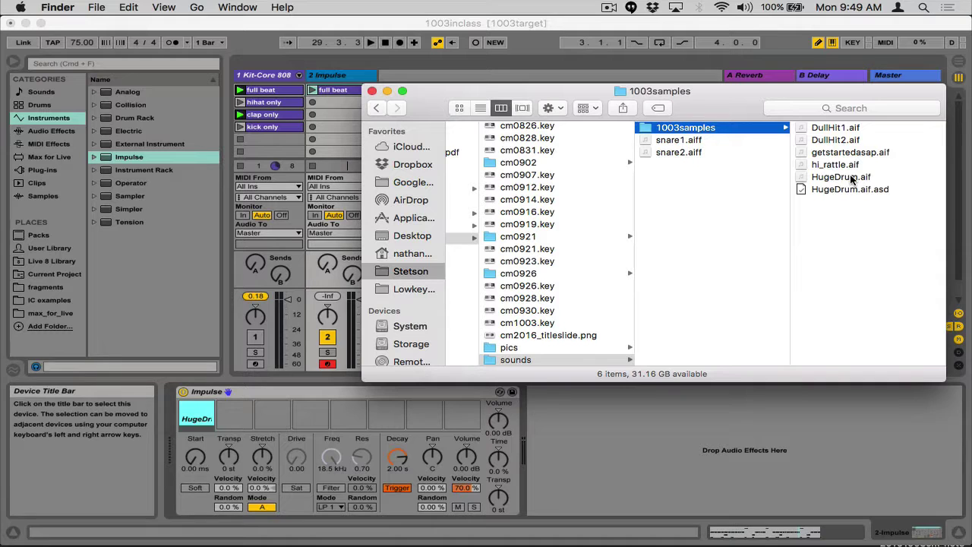
{"action": "left_click", "coordinate": [801, 143]}
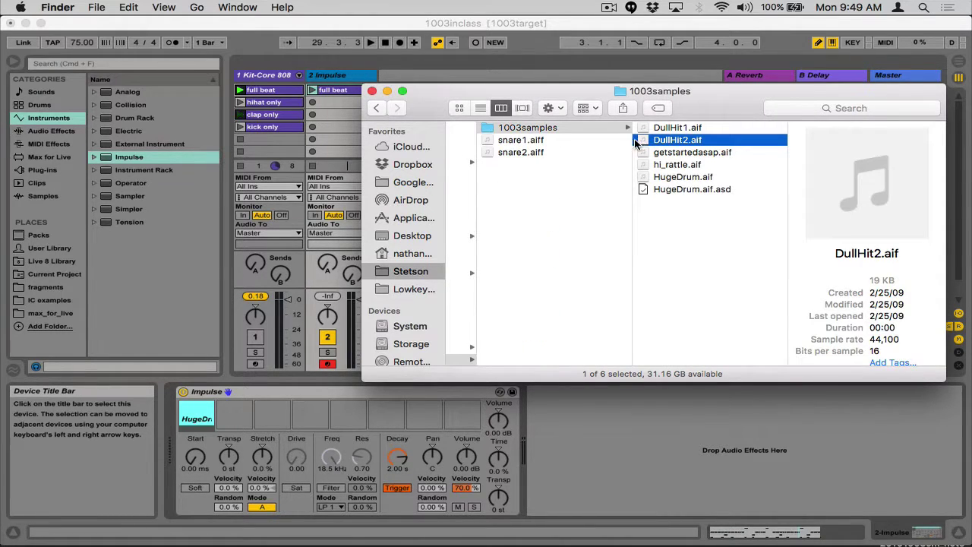
{"action": "left_click_drag", "start_coordinate": [640, 143], "coordinate": [235, 418]}
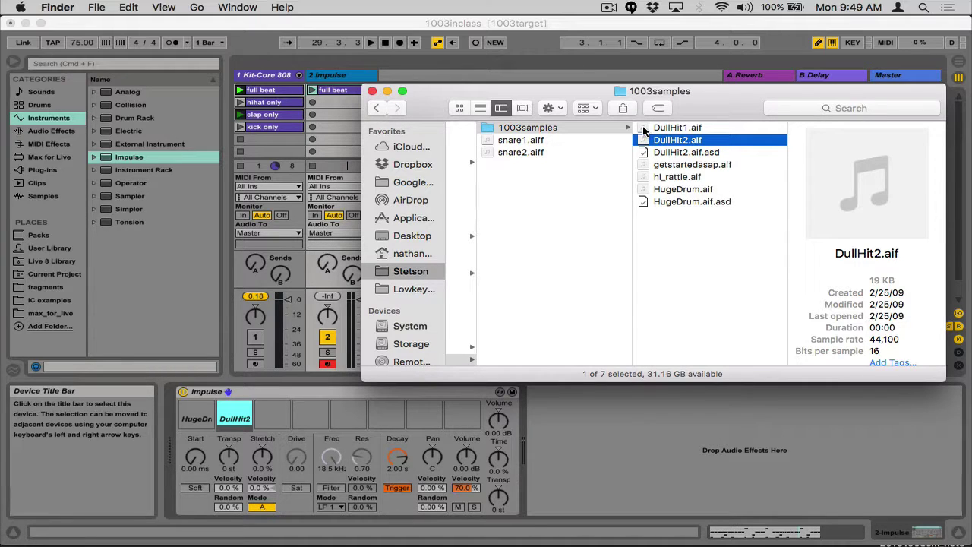
{"action": "left_click_drag", "start_coordinate": [642, 127], "coordinate": [272, 421]}
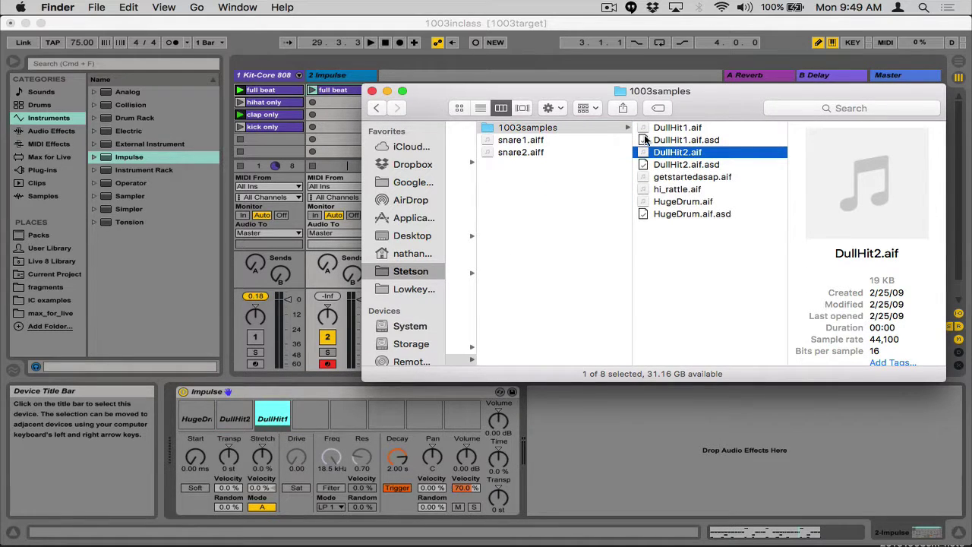
{"action": "left_click_drag", "start_coordinate": [651, 189], "coordinate": [316, 419]}
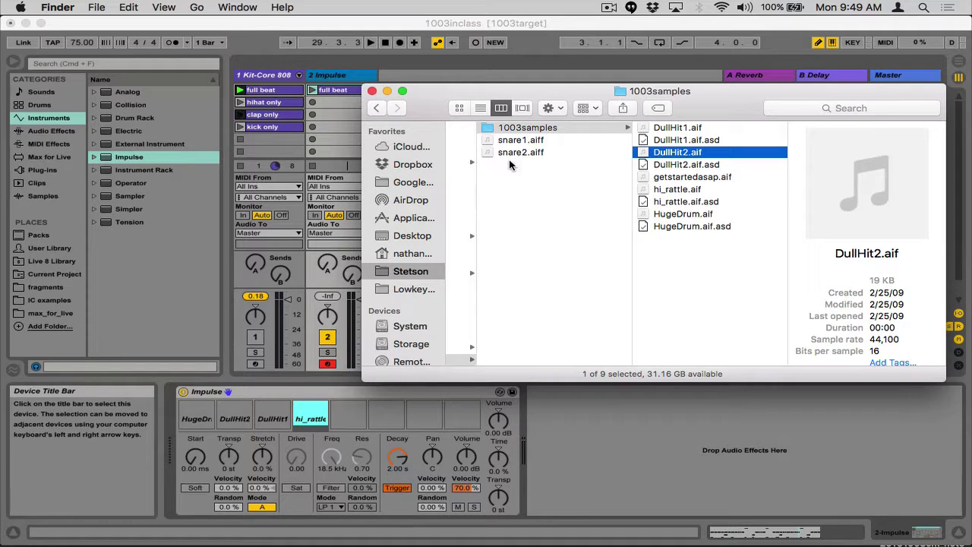
Switch back to Live and open the notes of the Impulse track's full beat clip.
{"action": "left_click", "coordinate": [559, 21]}
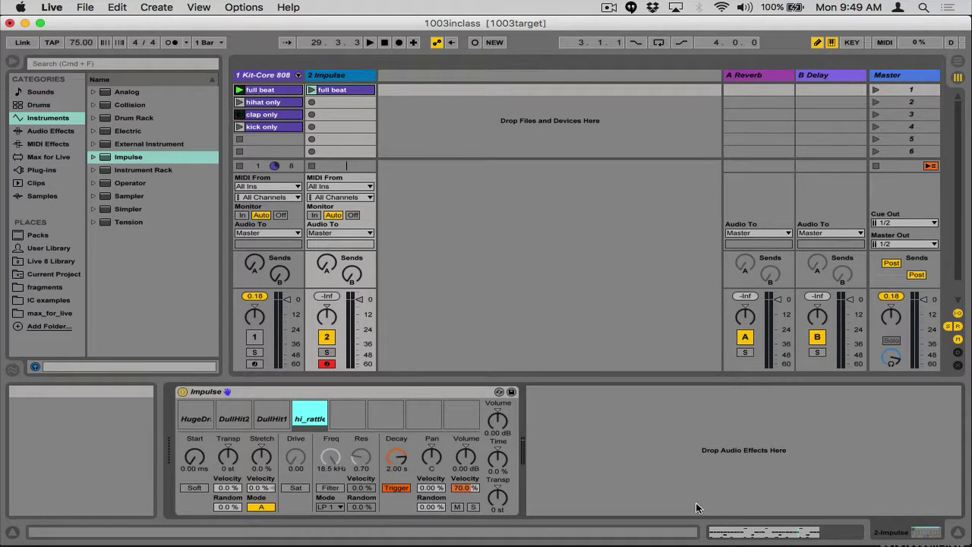
{"action": "left_click", "coordinate": [763, 531]}
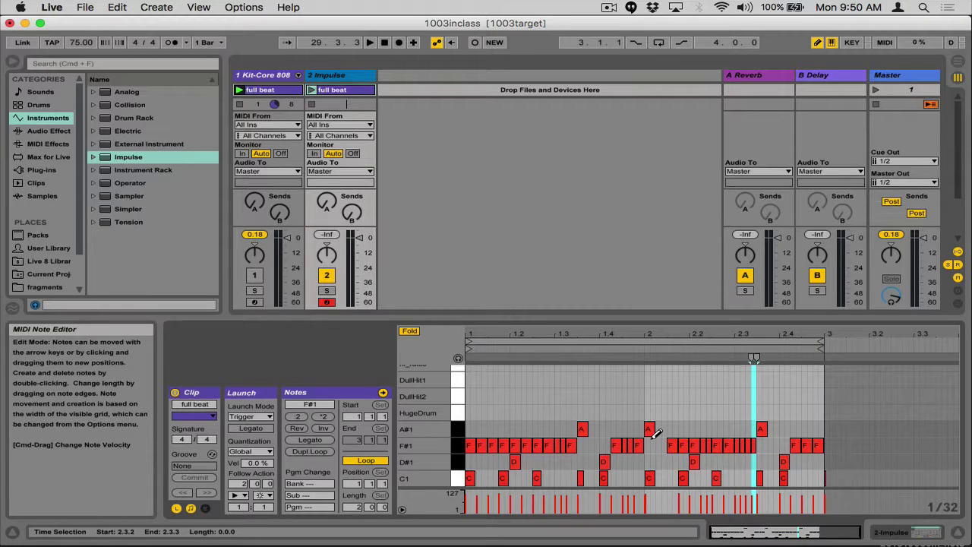
{"action": "left_click", "coordinate": [456, 478]}
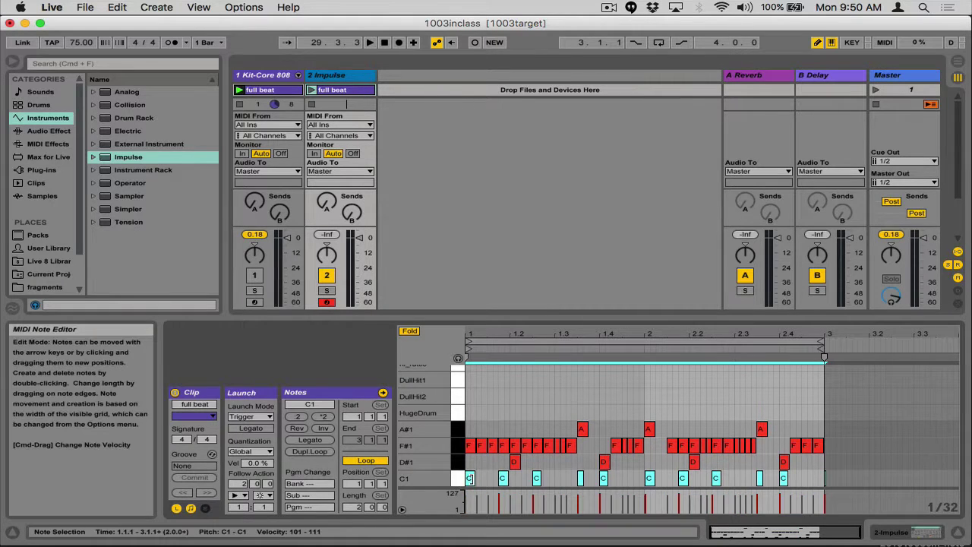
{"action": "double_click", "coordinate": [471, 477]}
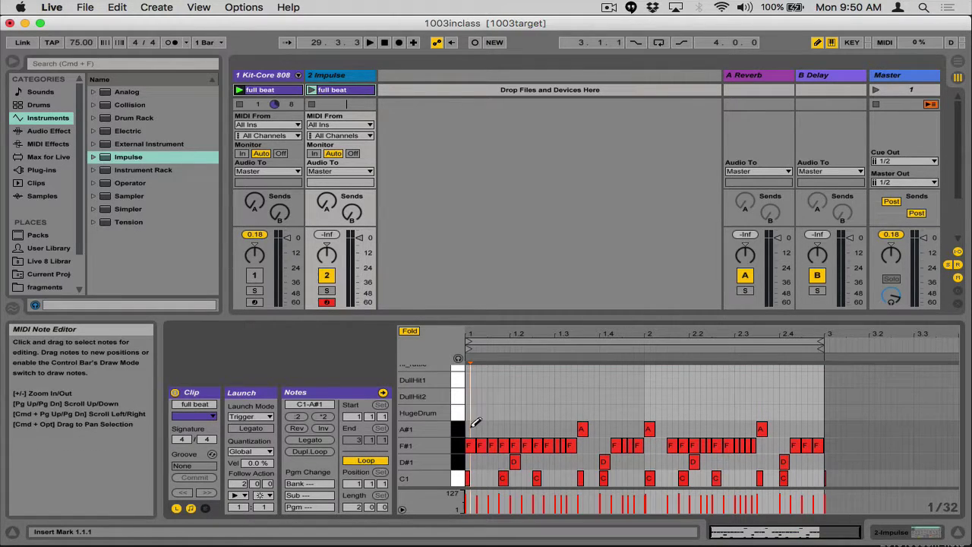
{"action": "key", "text": "super+z"}
With Draw Mode off, transpose all C1 notes to the HugeDrum row and all D#1 notes to the DullHit2 row, keeping their timing.
{"action": "key", "text": "b"}
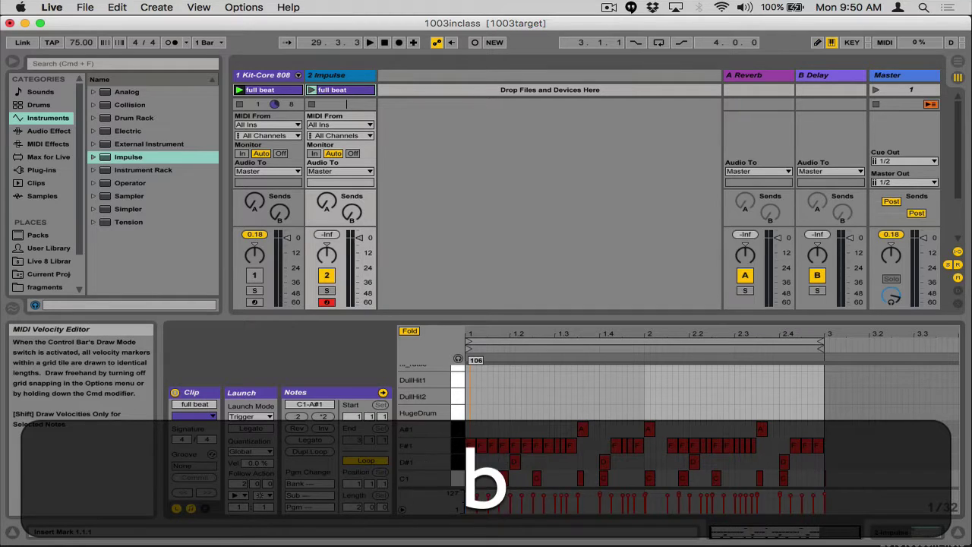
{"action": "left_click", "coordinate": [458, 483]}
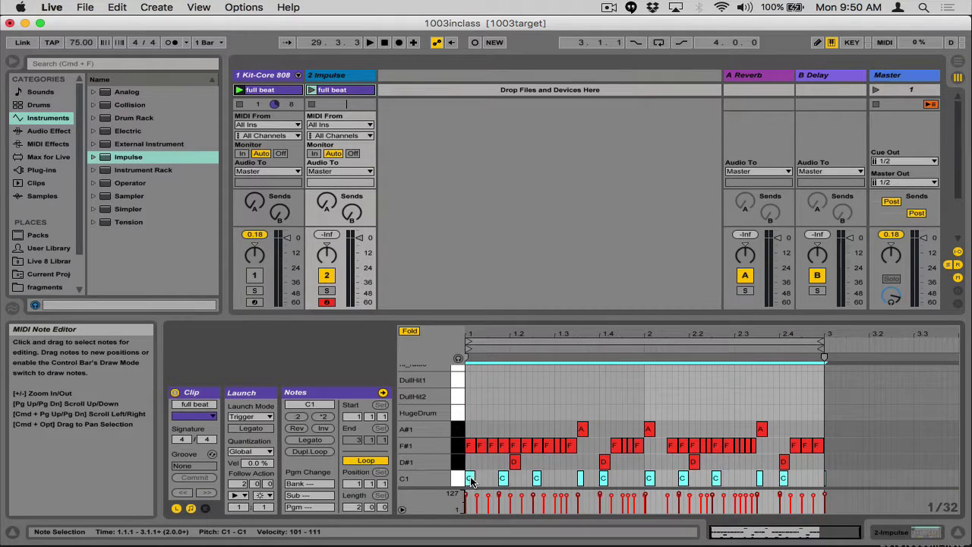
{"action": "left_click_drag", "start_coordinate": [470, 478], "coordinate": [471, 414]}
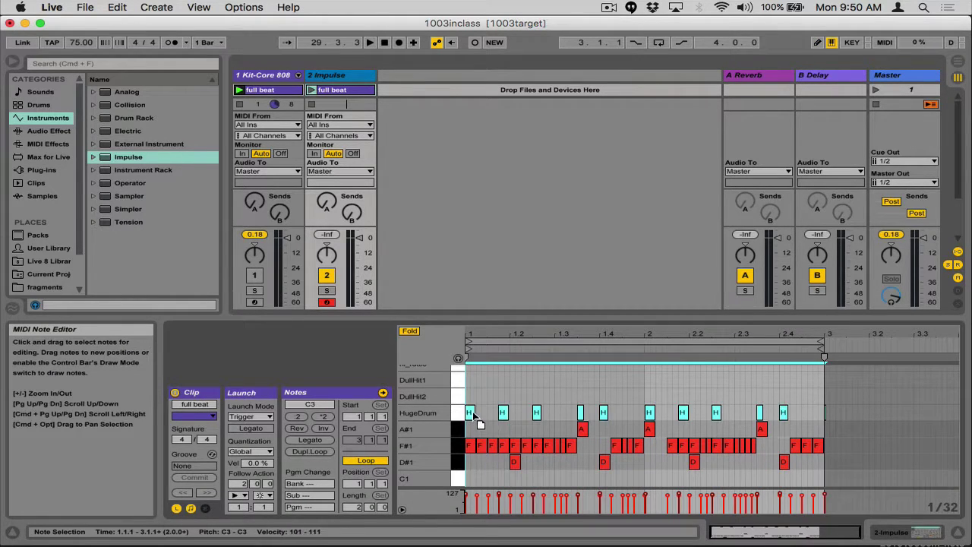
{"action": "left_click", "coordinate": [458, 462]}
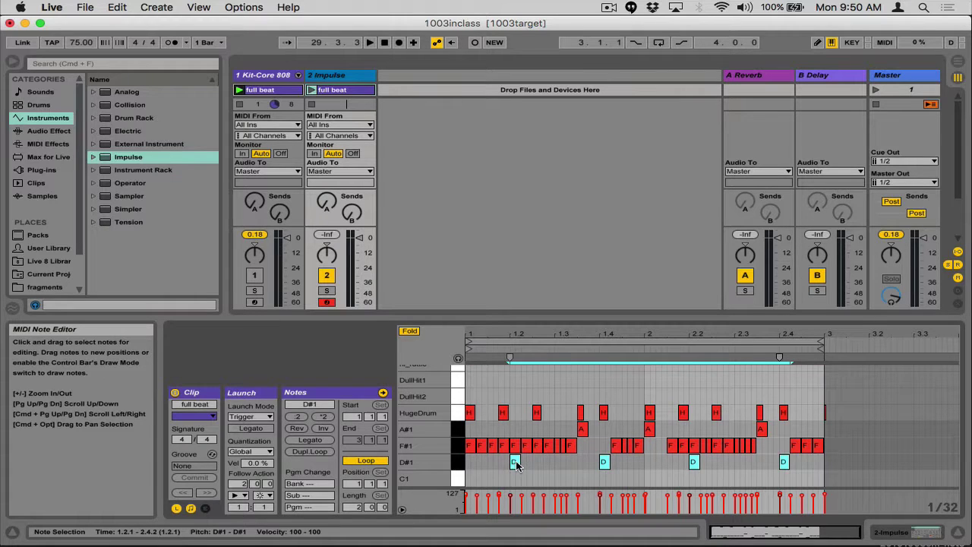
{"action": "left_click_drag", "start_coordinate": [516, 464], "coordinate": [516, 398]}
Transpose all F#1 notes to the DullHit1 row, keeping their timing.
{"action": "left_click", "coordinate": [458, 448]}
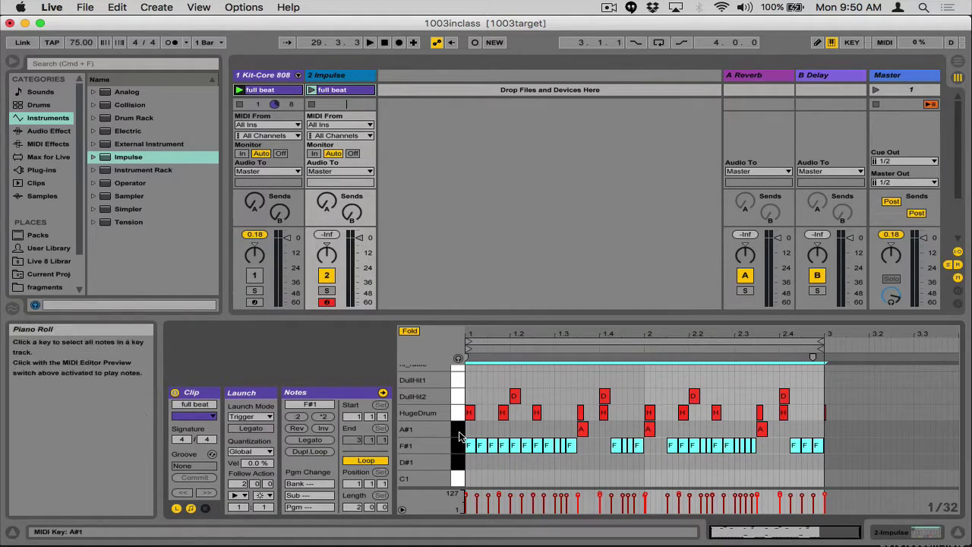
{"action": "scroll", "coordinate": [467, 446], "scroll_direction": "up", "scroll_amount": 2}
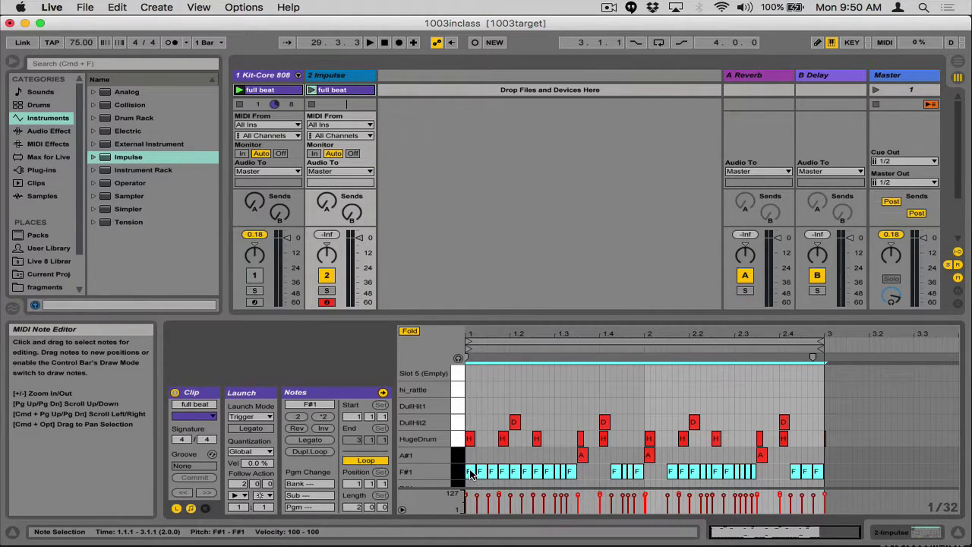
{"action": "left_click_drag", "start_coordinate": [472, 476], "coordinate": [474, 406]}
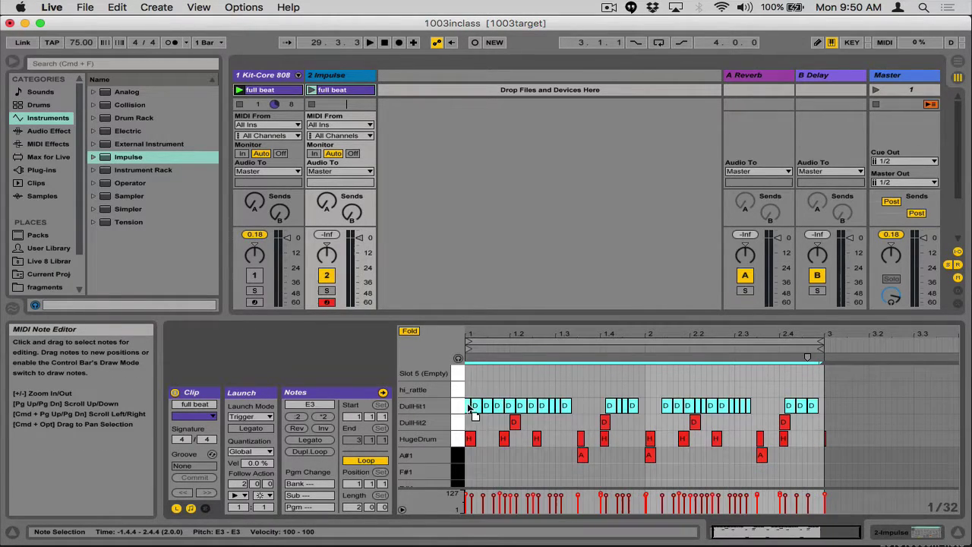
Transpose all A#1 notes to the hi_rattle row and launch the Impulse track's full beat clip to hear it.
{"action": "left_click", "coordinate": [457, 455]}
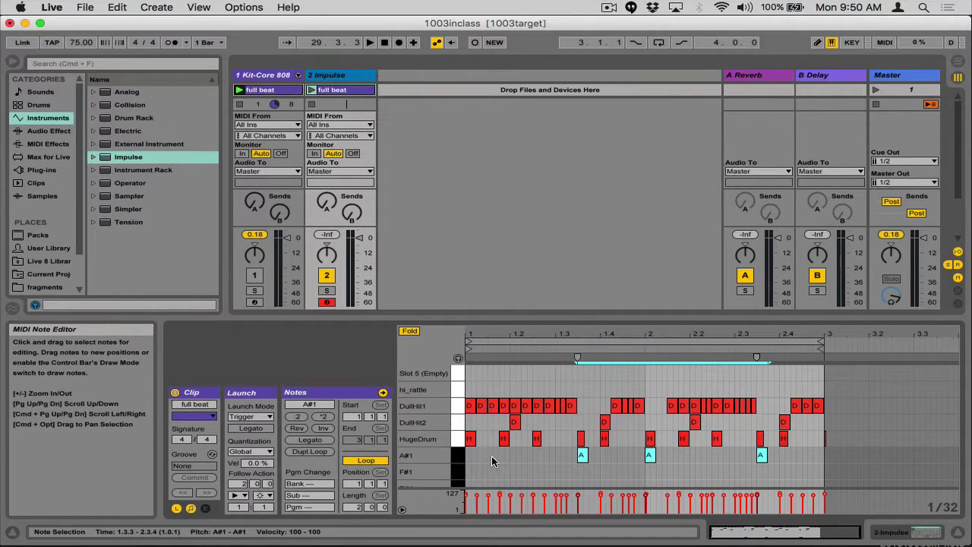
{"action": "left_click_drag", "start_coordinate": [581, 457], "coordinate": [582, 394]}
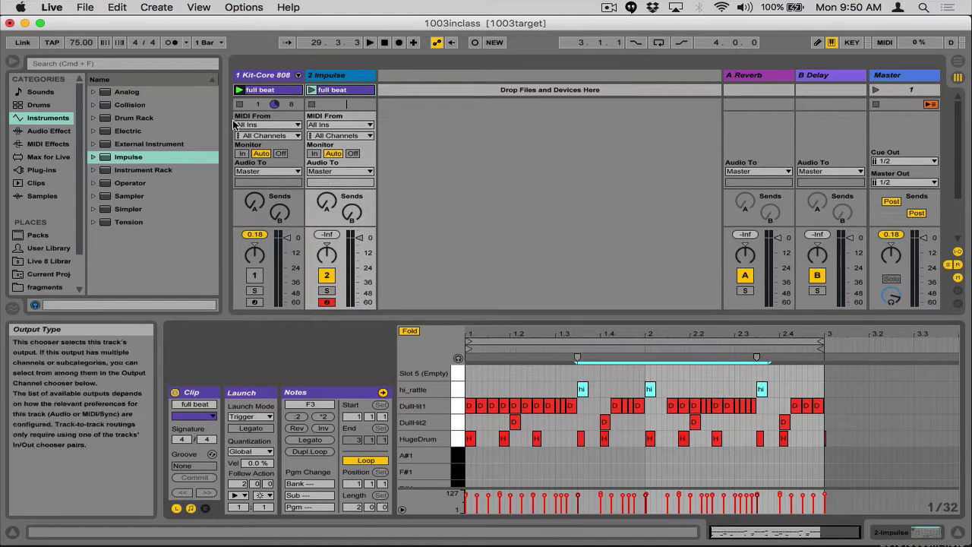
{"action": "left_click", "coordinate": [312, 89]}
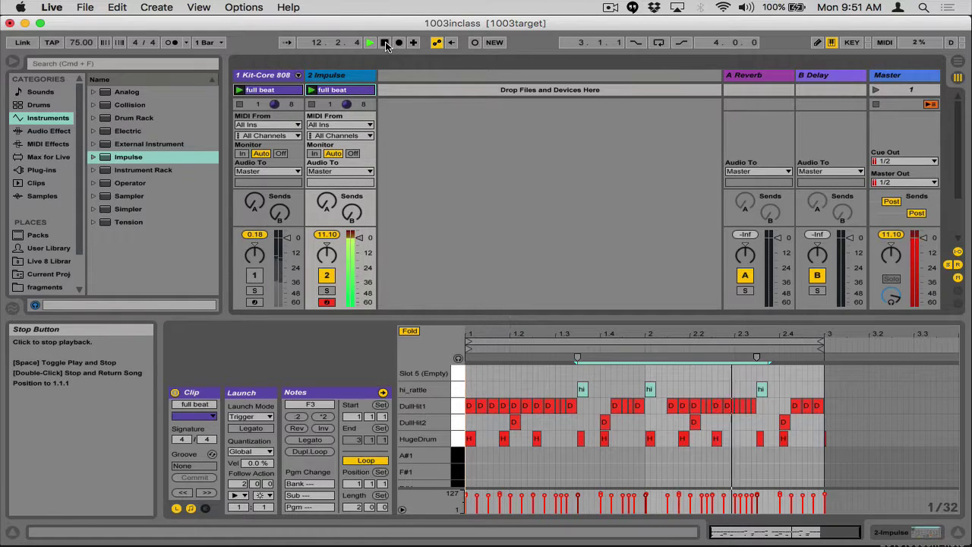
Switch to Keynote and play the slideshow from the "Upcoming dates & reminders" slide through to the closing Computer Music 1 slide.
{"action": "key", "text": "super+Tab"}
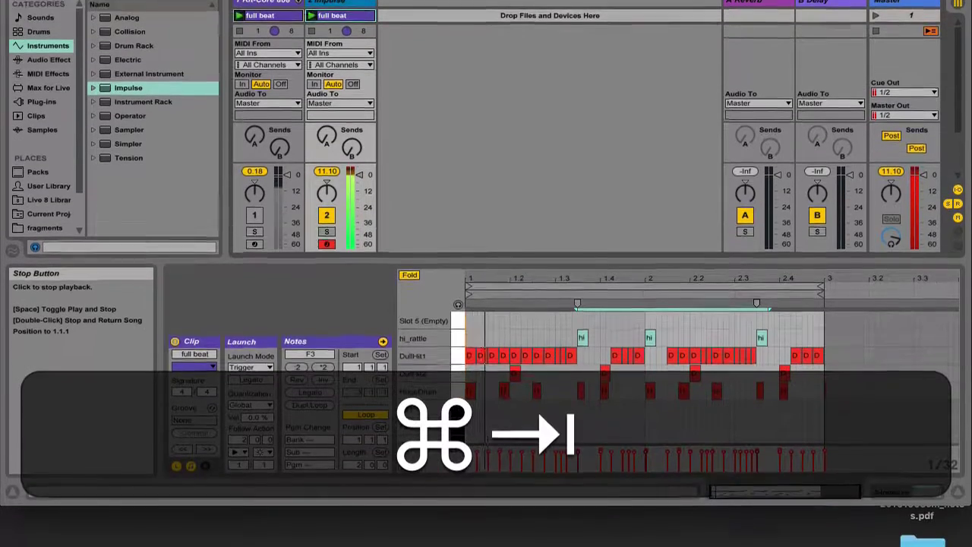
{"action": "key", "text": "super+Tab"}
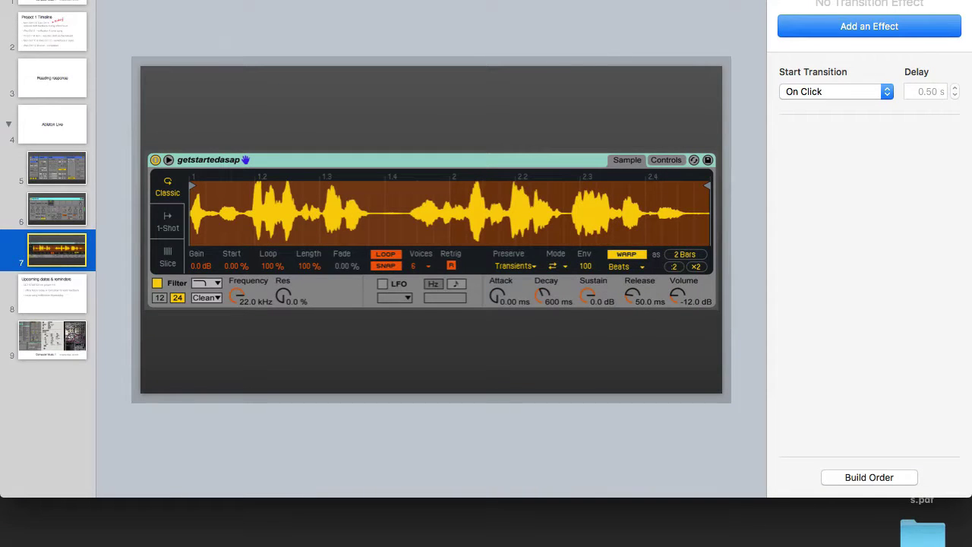
{"action": "left_click", "coordinate": [45, 296]}
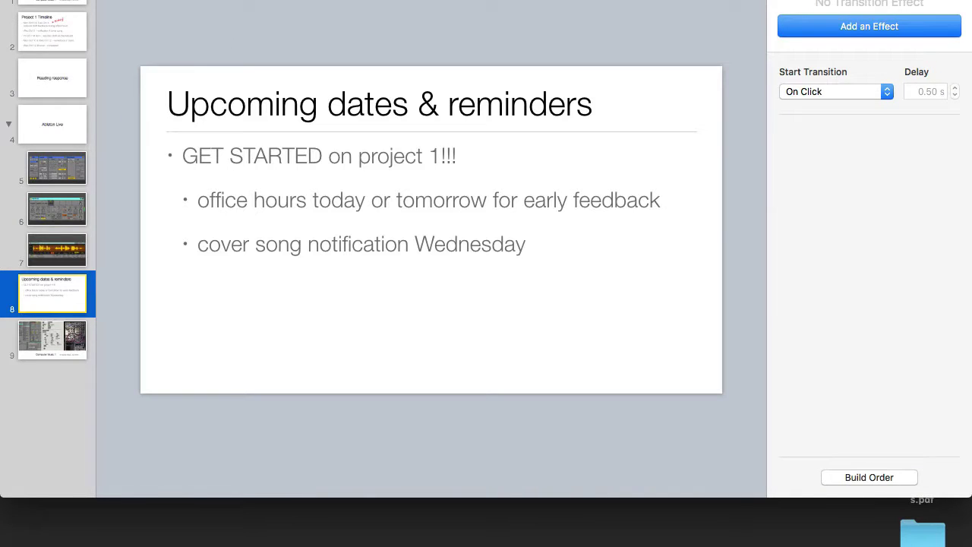
{"action": "key", "text": "alt+super+p"}
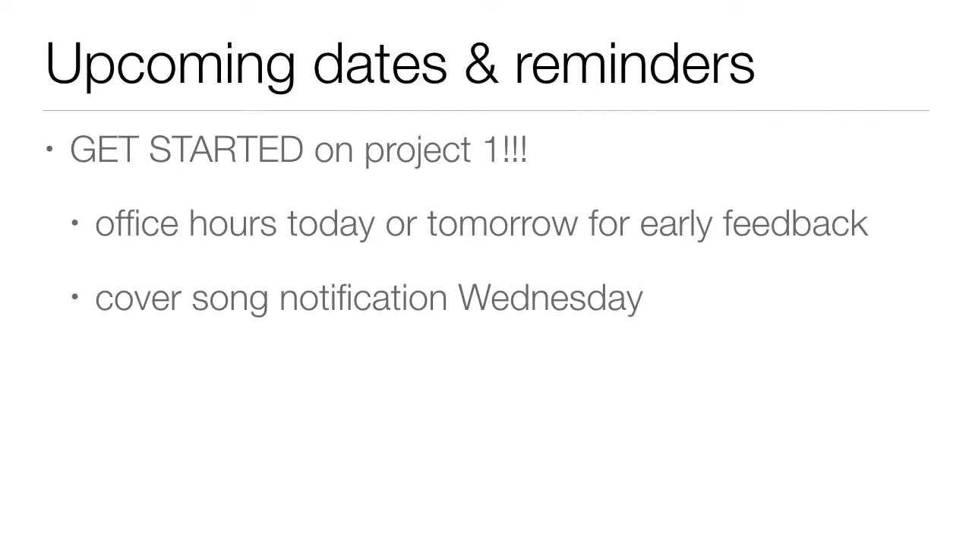
{"action": "key", "text": "Left"}
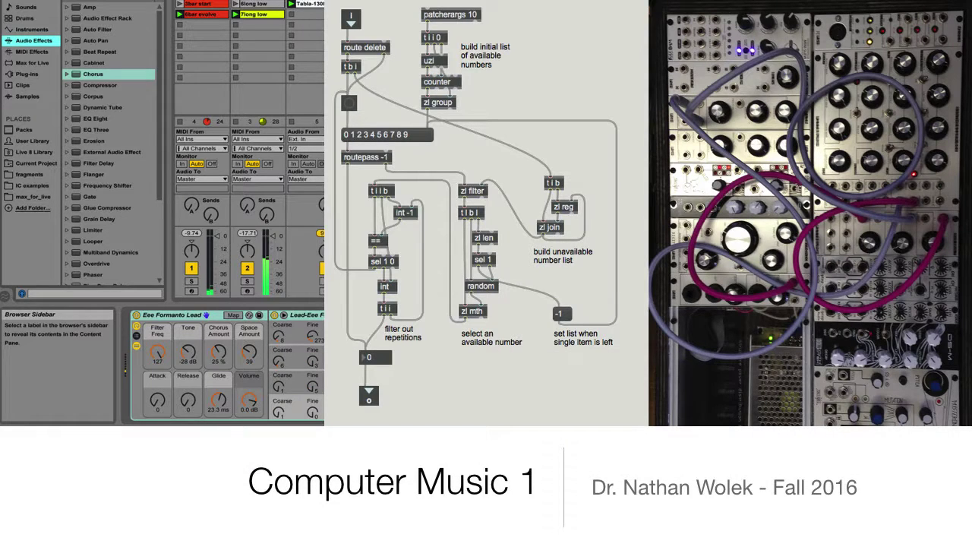